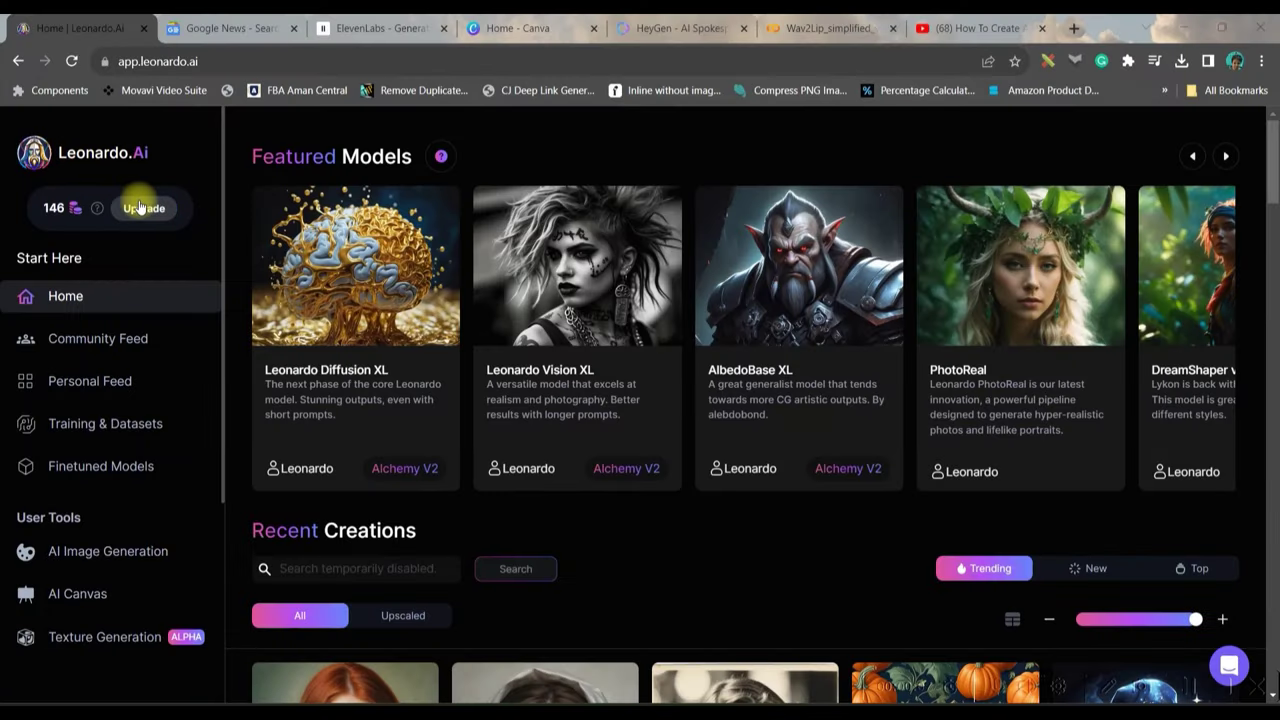
Step: Open AI Image Generation and expand the blue-saree news anchor image's full prompt and negative prompt
{"action": "scroll", "coordinate": [80, 400], "scroll_direction": "down", "scroll_amount": 3}
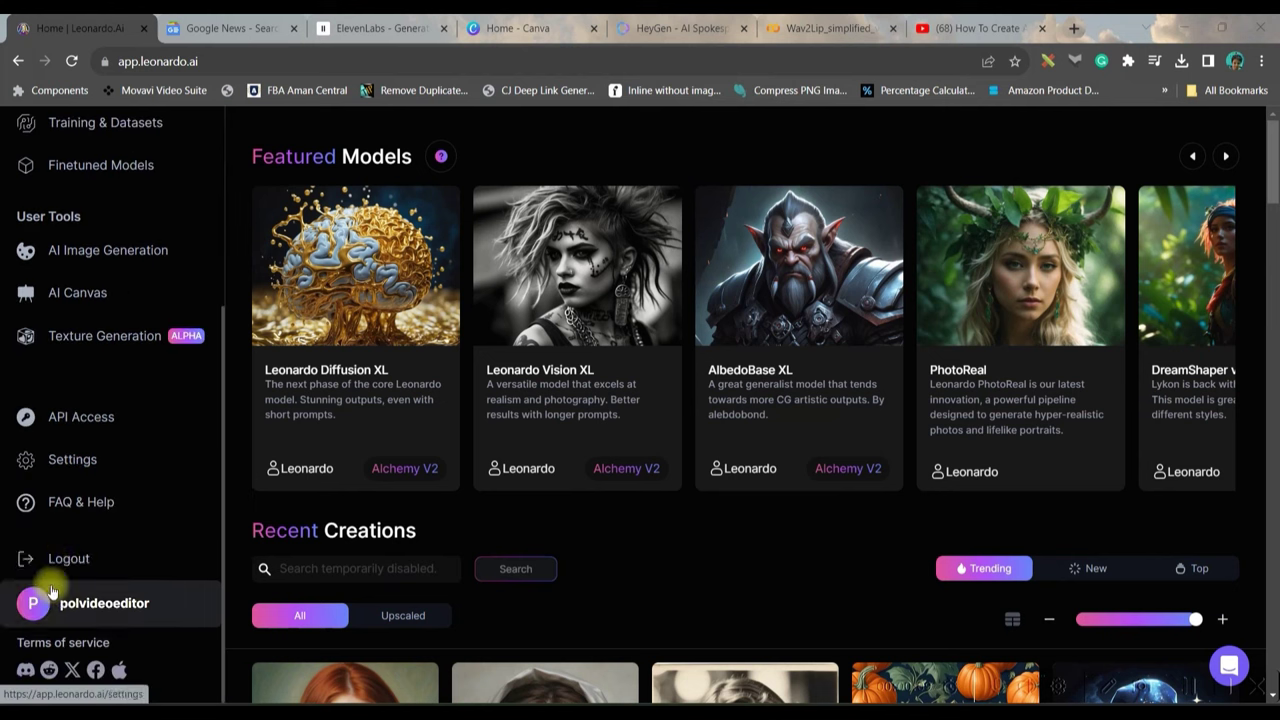
{"action": "scroll", "coordinate": [68, 570], "scroll_direction": "down", "scroll_amount": 3}
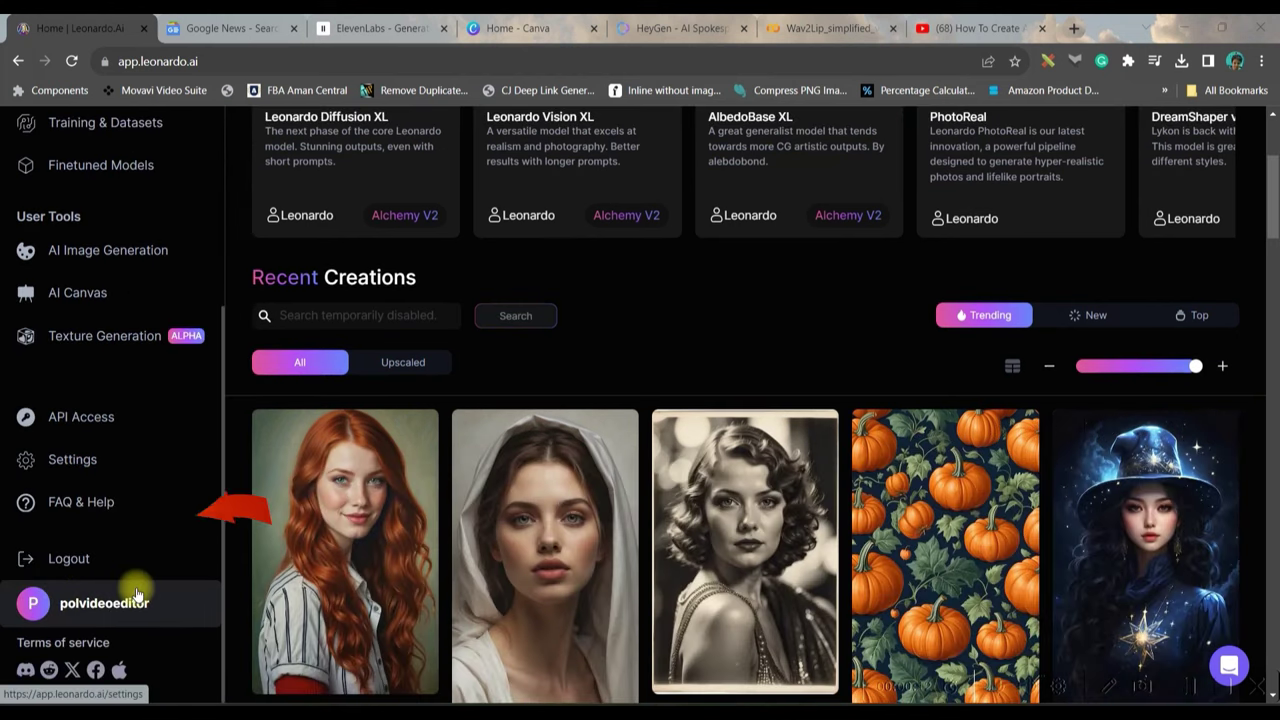
{"action": "scroll", "coordinate": [337, 346], "scroll_direction": "up", "scroll_amount": 3}
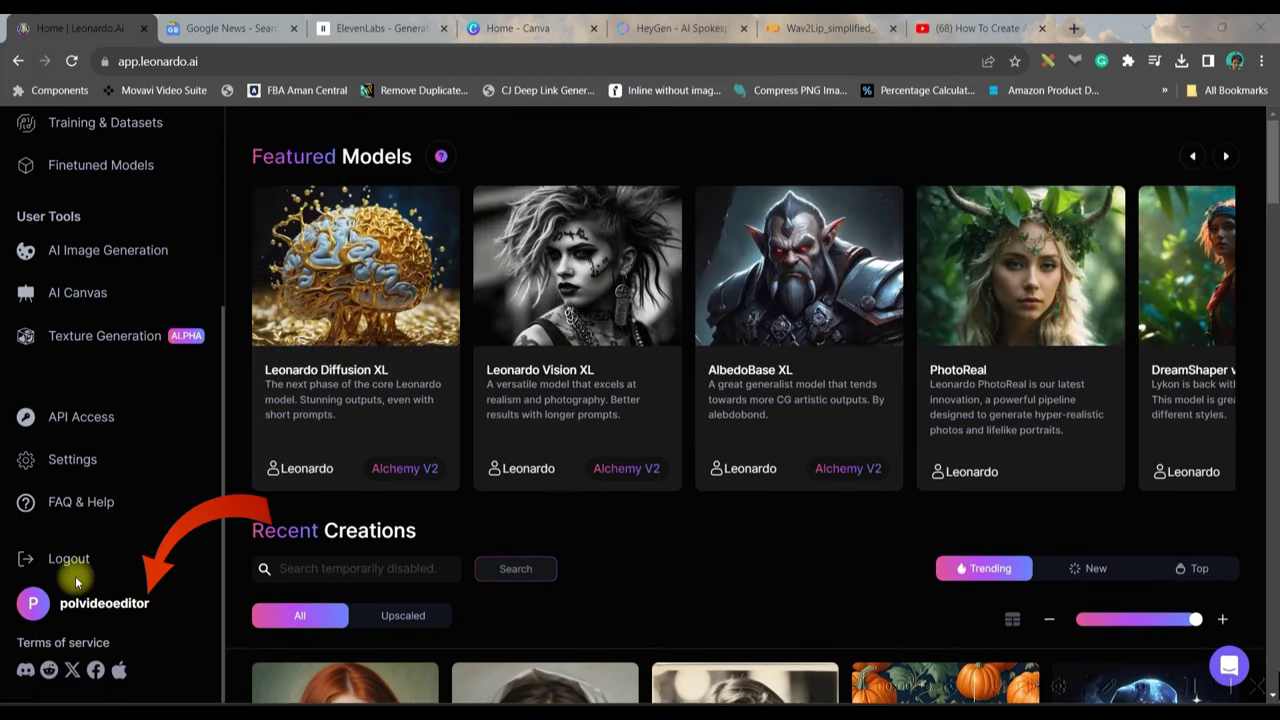
{"action": "scroll", "coordinate": [30, 250], "scroll_direction": "up", "scroll_amount": 3}
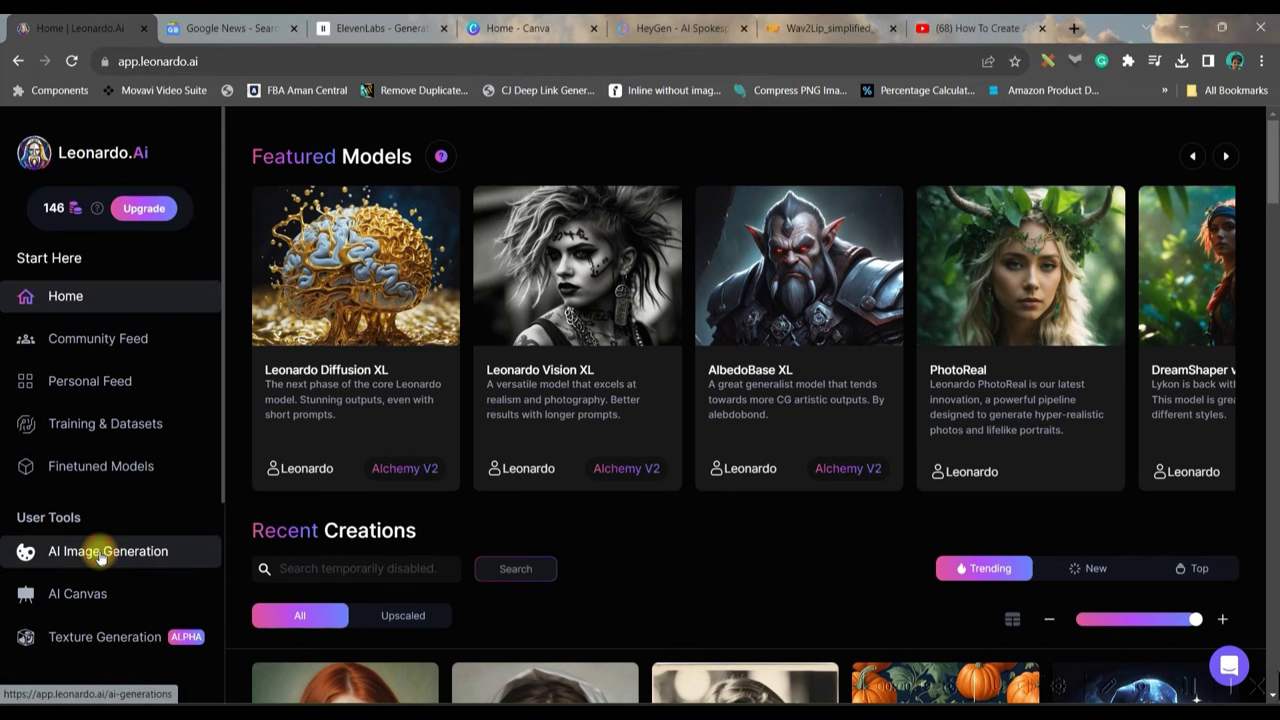
{"action": "left_click", "coordinate": [100, 552]}
{"action": "scroll", "coordinate": [543, 349], "scroll_direction": "down", "scroll_amount": 5}
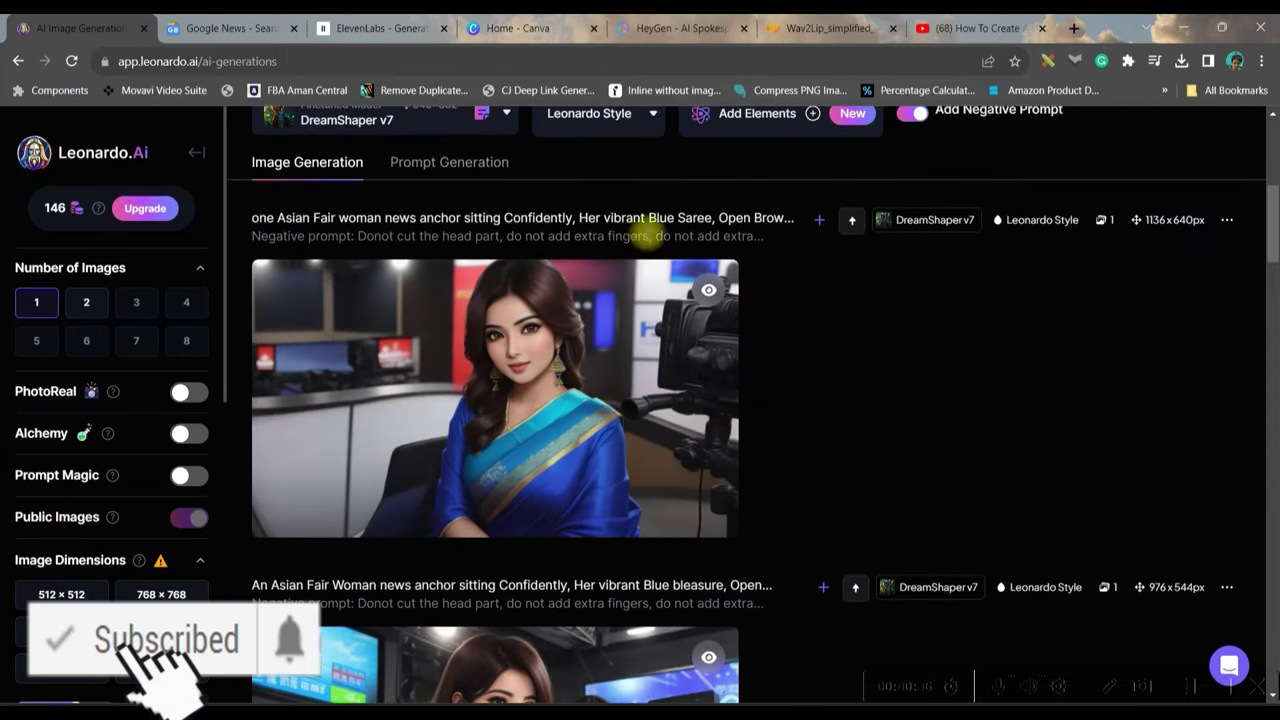
{"action": "left_click", "coordinate": [818, 220]}
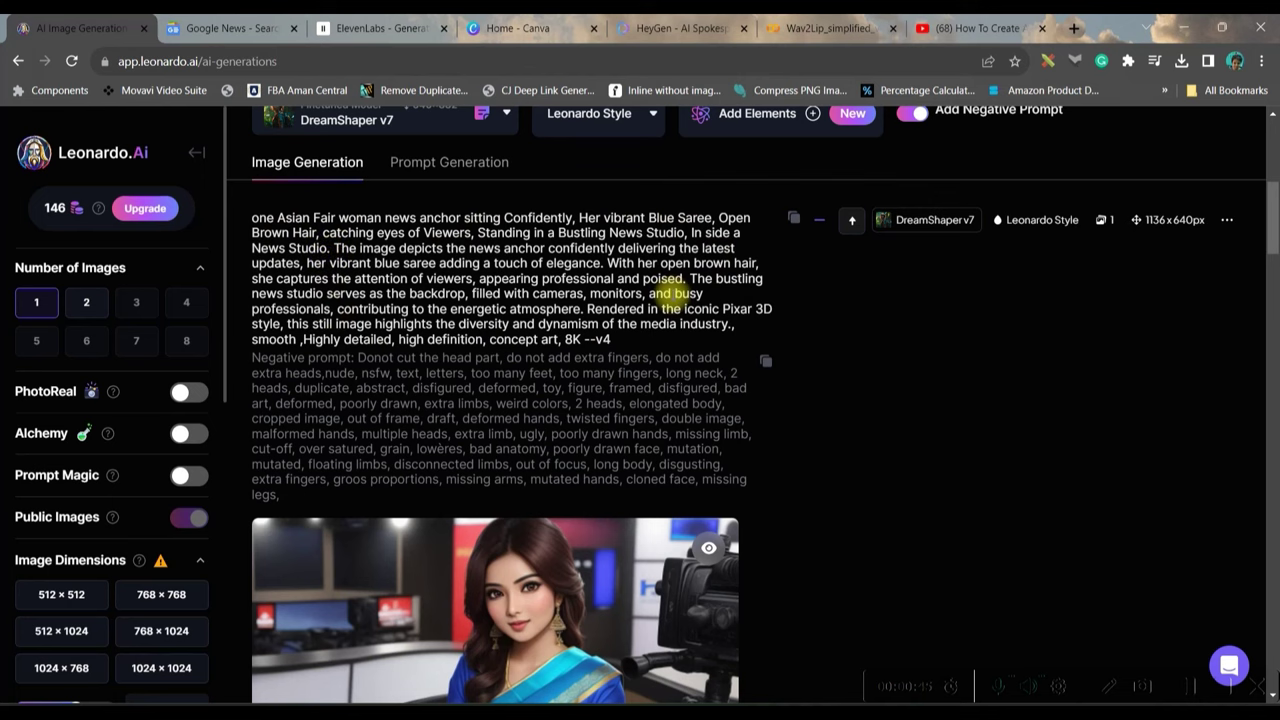
{"action": "scroll", "coordinate": [866, 422], "scroll_direction": "down", "scroll_amount": 1}
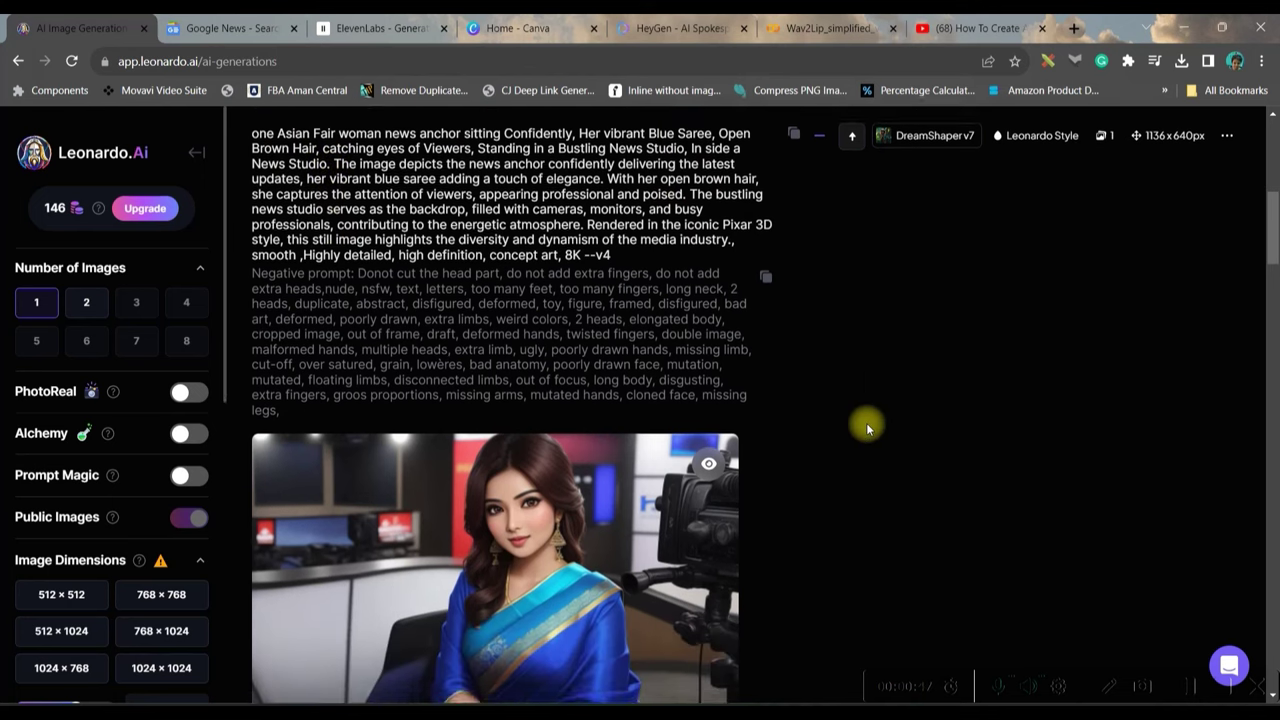
{"action": "scroll", "coordinate": [866, 422], "scroll_direction": "up", "scroll_amount": 5}
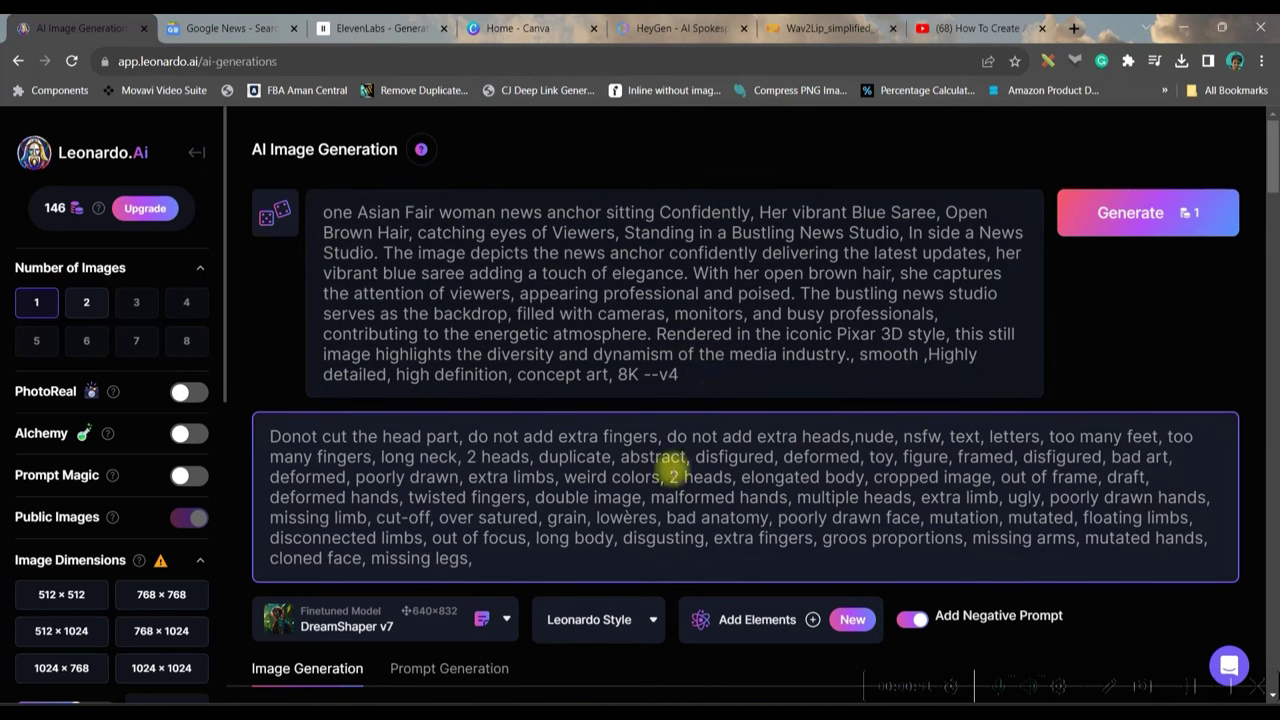
Step: Keep the negative prompt enabled, set 2 images per run, and keep the 16:9 aspect ratio
{"action": "scroll", "coordinate": [491, 451], "scroll_direction": "down", "scroll_amount": 1}
{"action": "left_click", "coordinate": [914, 530]}
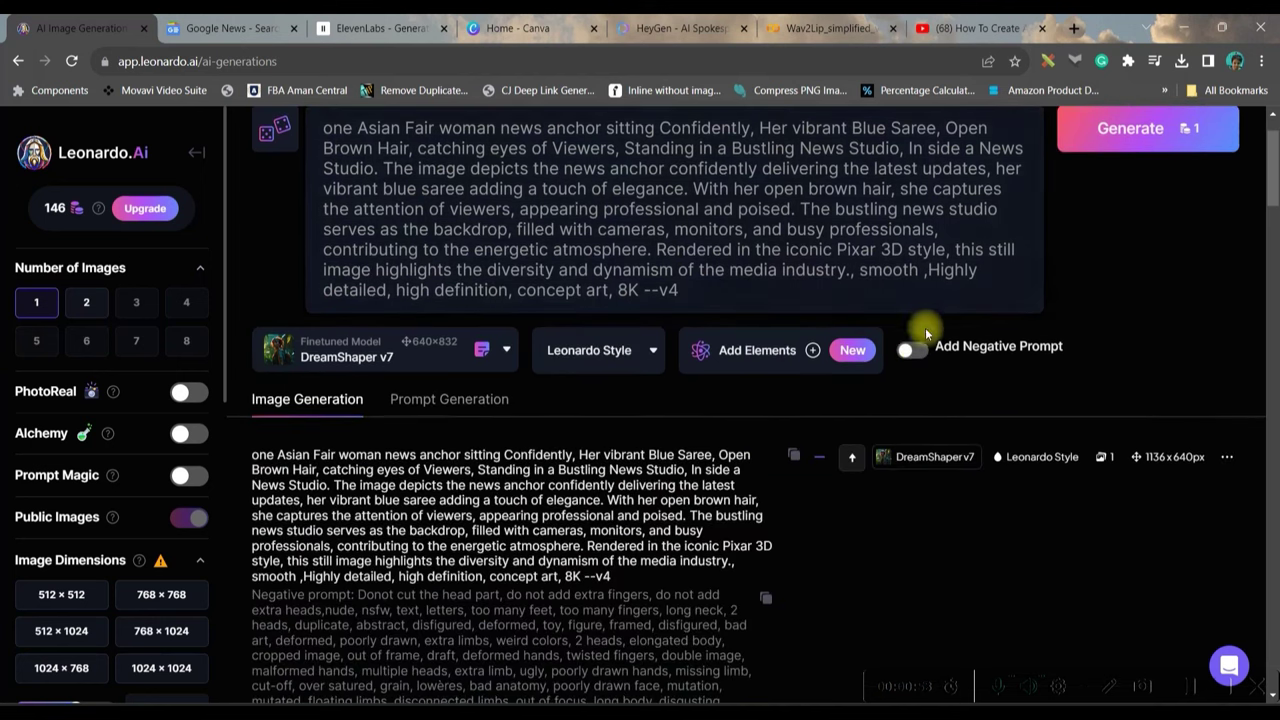
{"action": "left_click", "coordinate": [919, 350]}
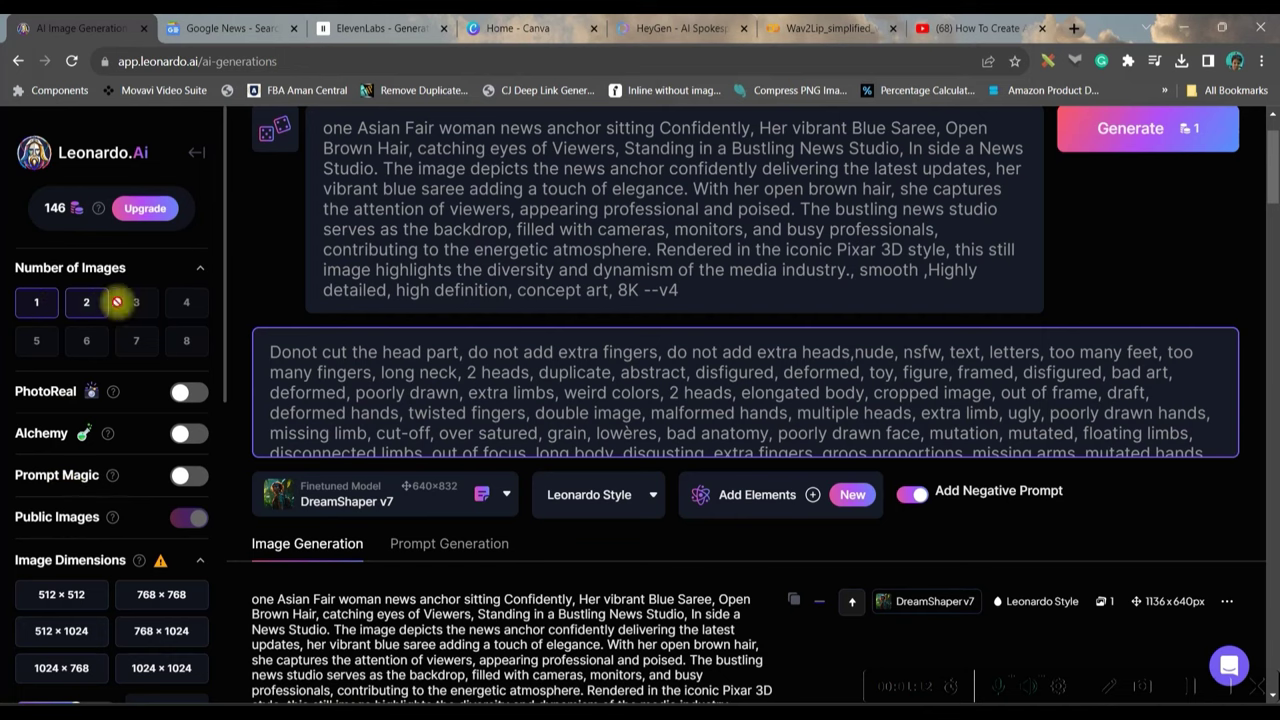
{"action": "left_click", "coordinate": [87, 303]}
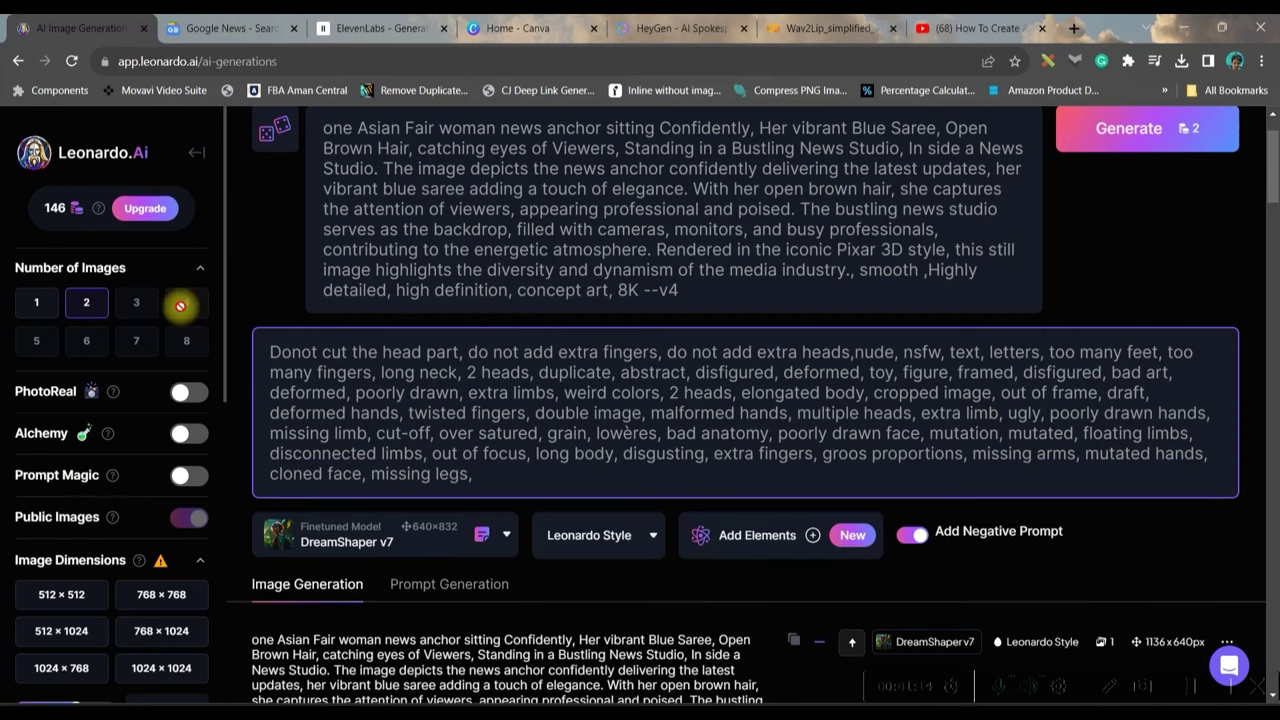
{"action": "scroll", "coordinate": [120, 338], "scroll_direction": "down", "scroll_amount": 4}
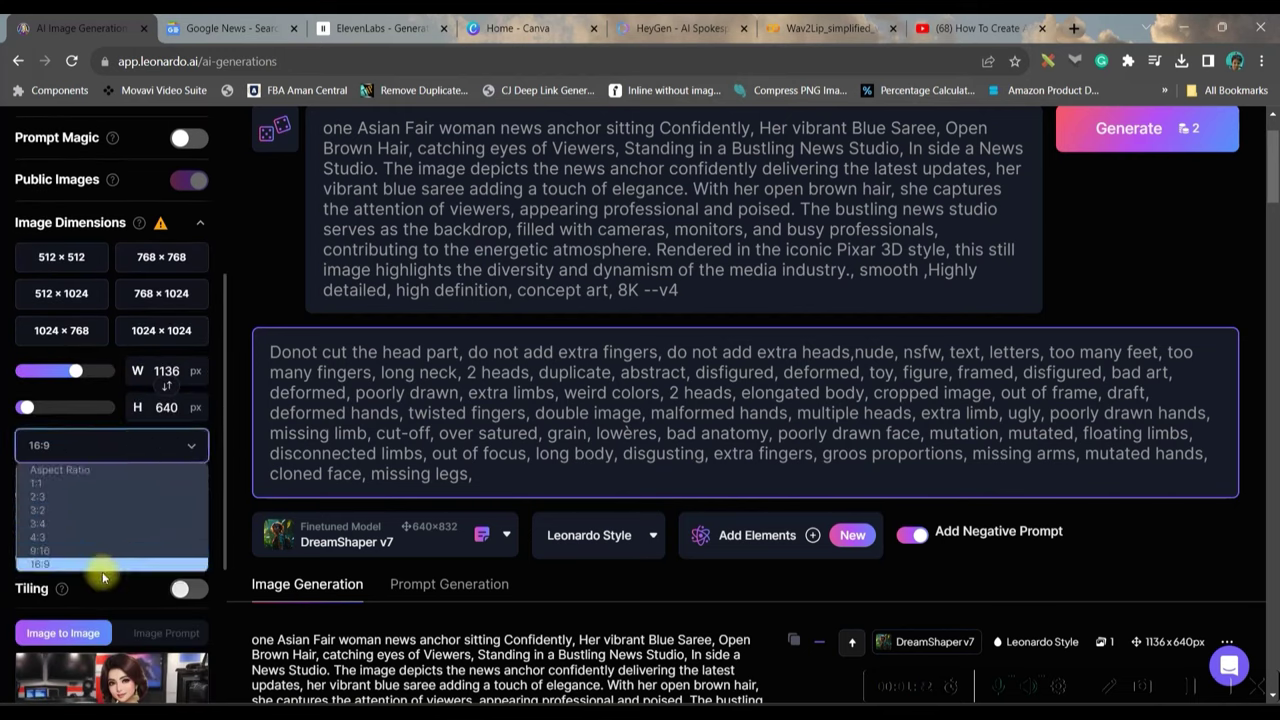
{"action": "left_click", "coordinate": [103, 575]}
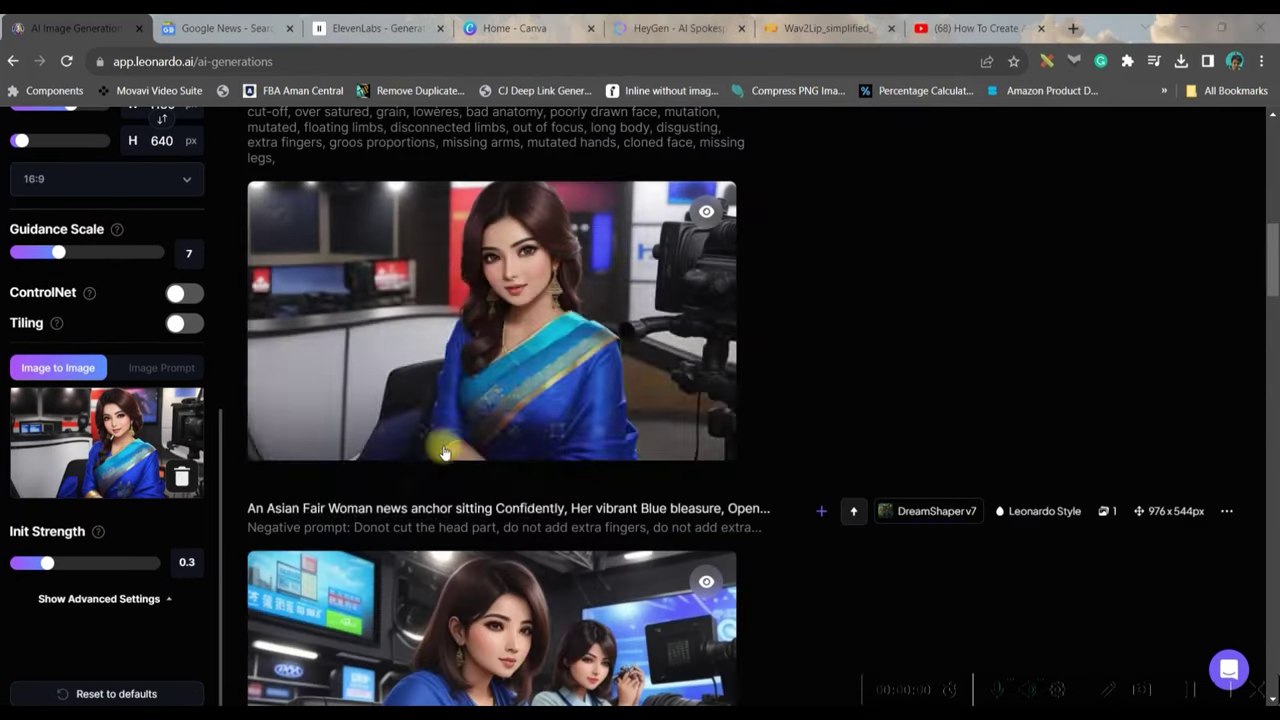
{"action": "mouse_move", "coordinate": [405, 432]}
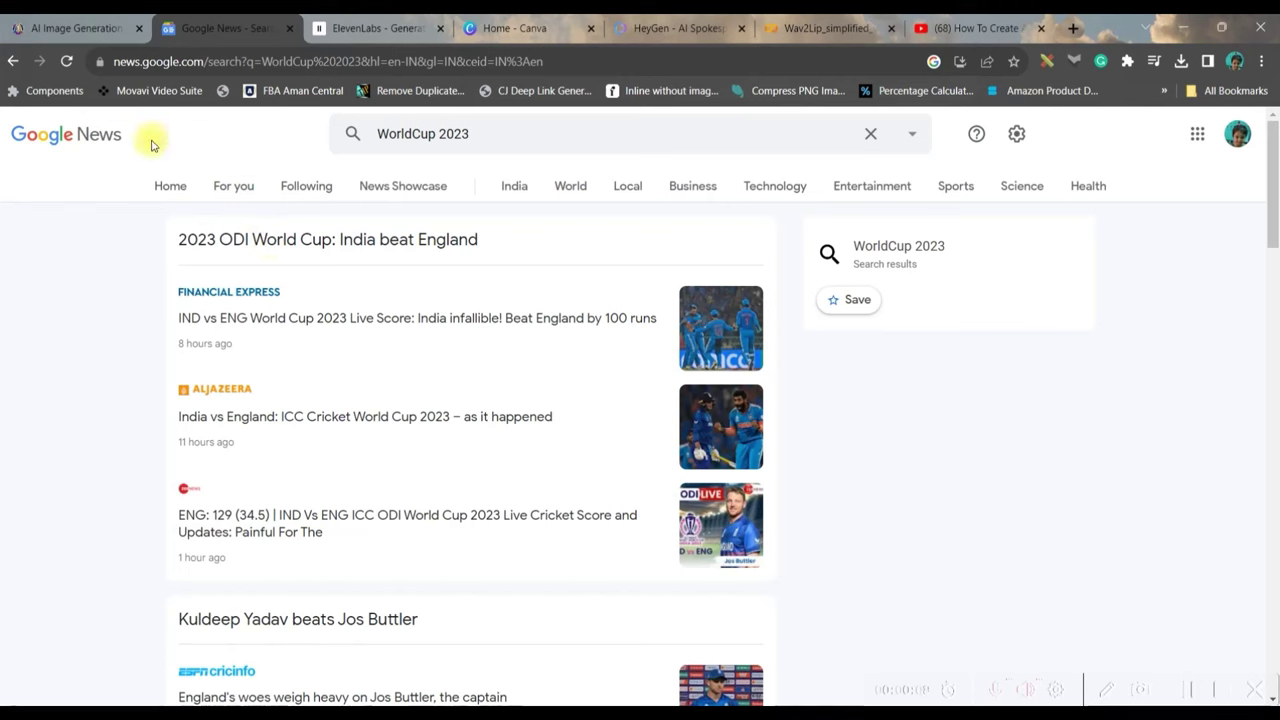
Step: Open the Financial Express India vs England report and select its headline text
{"action": "scroll", "coordinate": [491, 354], "scroll_direction": "down", "scroll_amount": 8}
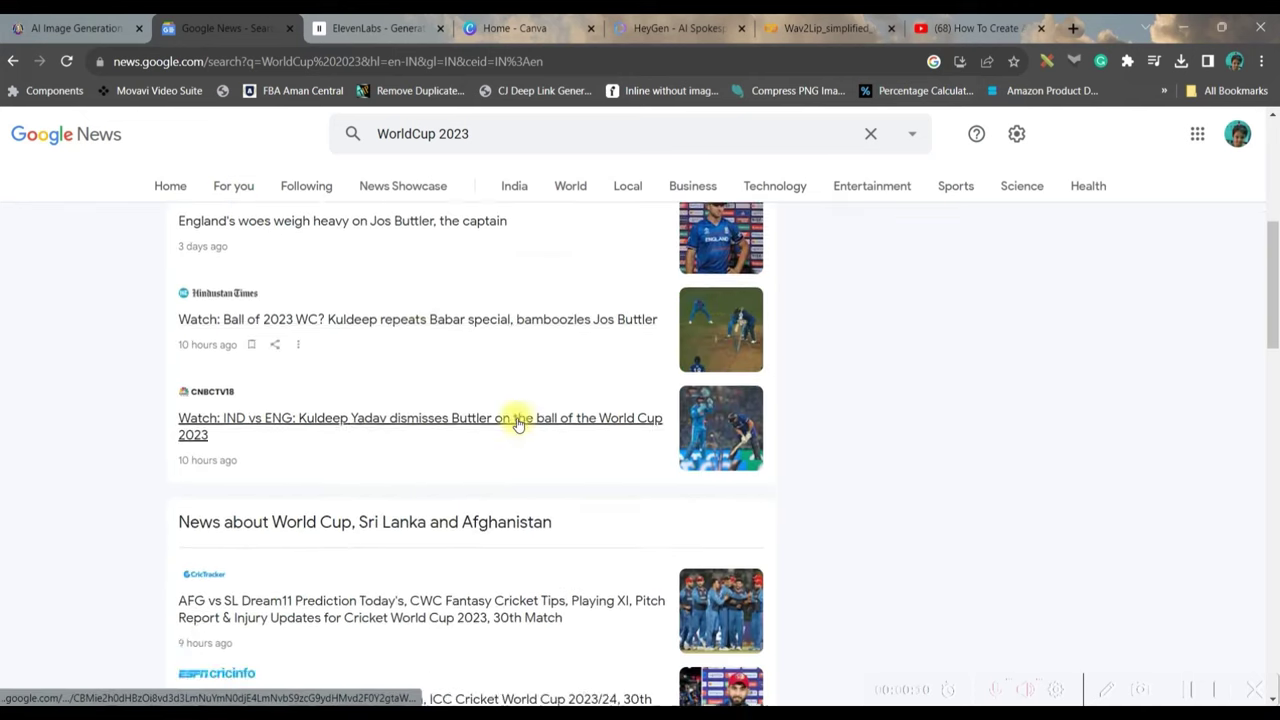
{"action": "scroll", "coordinate": [524, 425], "scroll_direction": "up", "scroll_amount": 9}
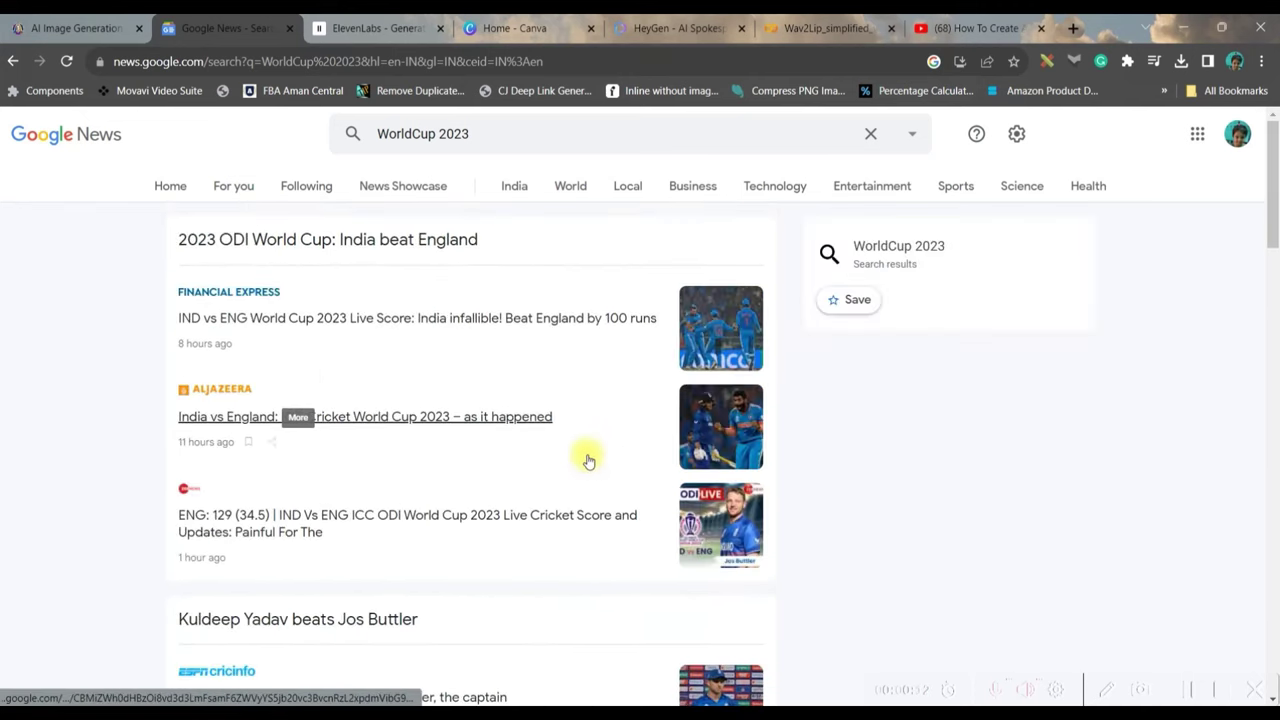
{"action": "left_click", "coordinate": [181, 368]}
{"action": "left_click_drag", "start_coordinate": [214, 385], "coordinate": [310, 487]}
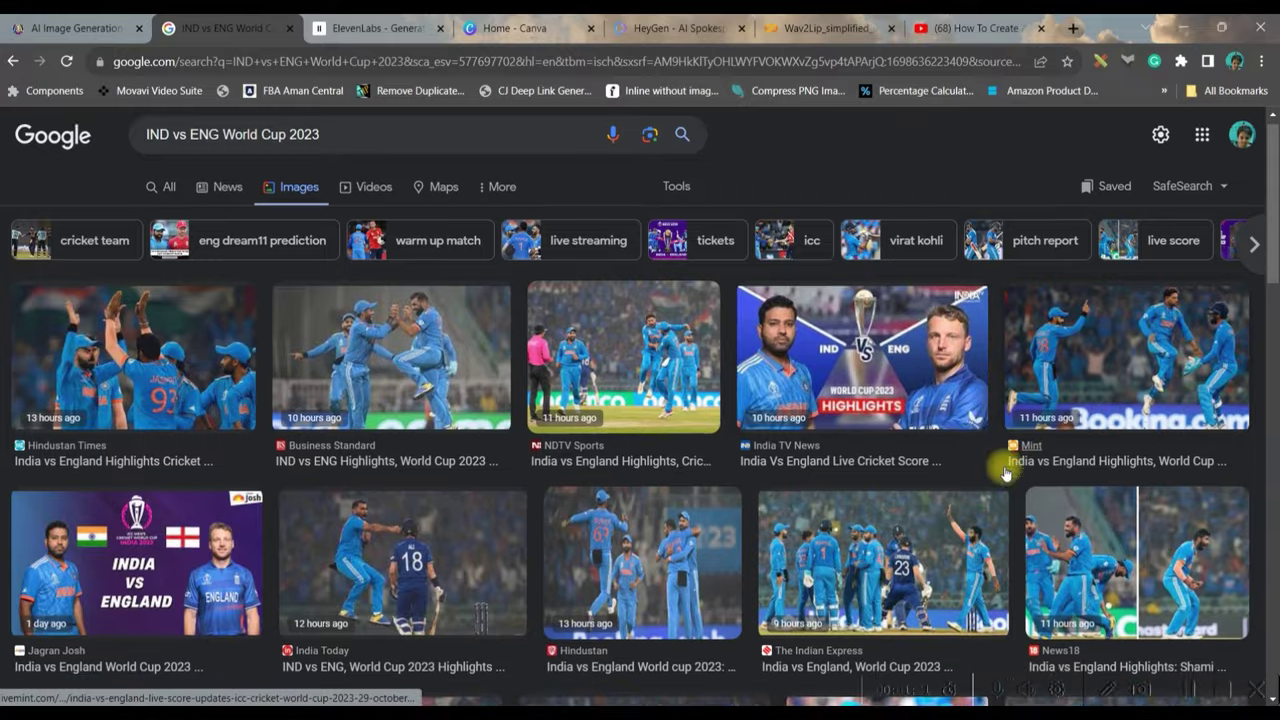
Step: Save the India TV News IND vs ENG highlights image using Save image as
{"action": "left_click", "coordinate": [998, 472]}
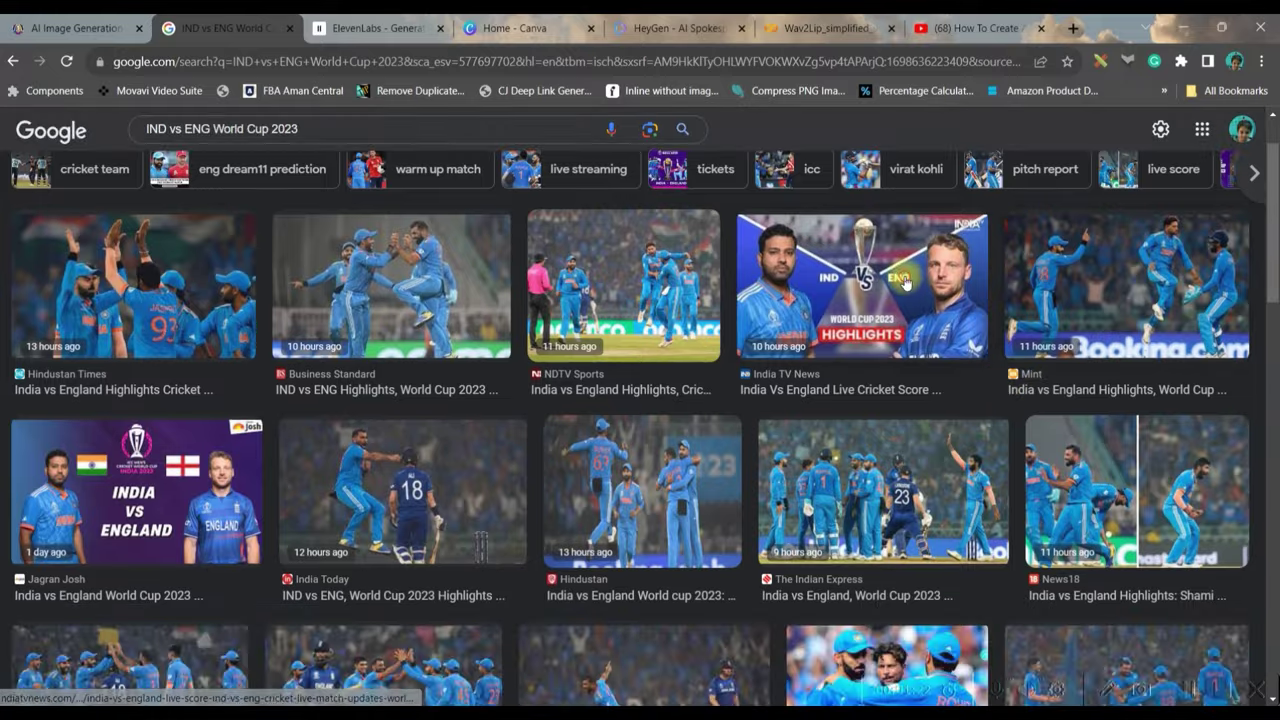
{"action": "right_click", "coordinate": [760, 283]}
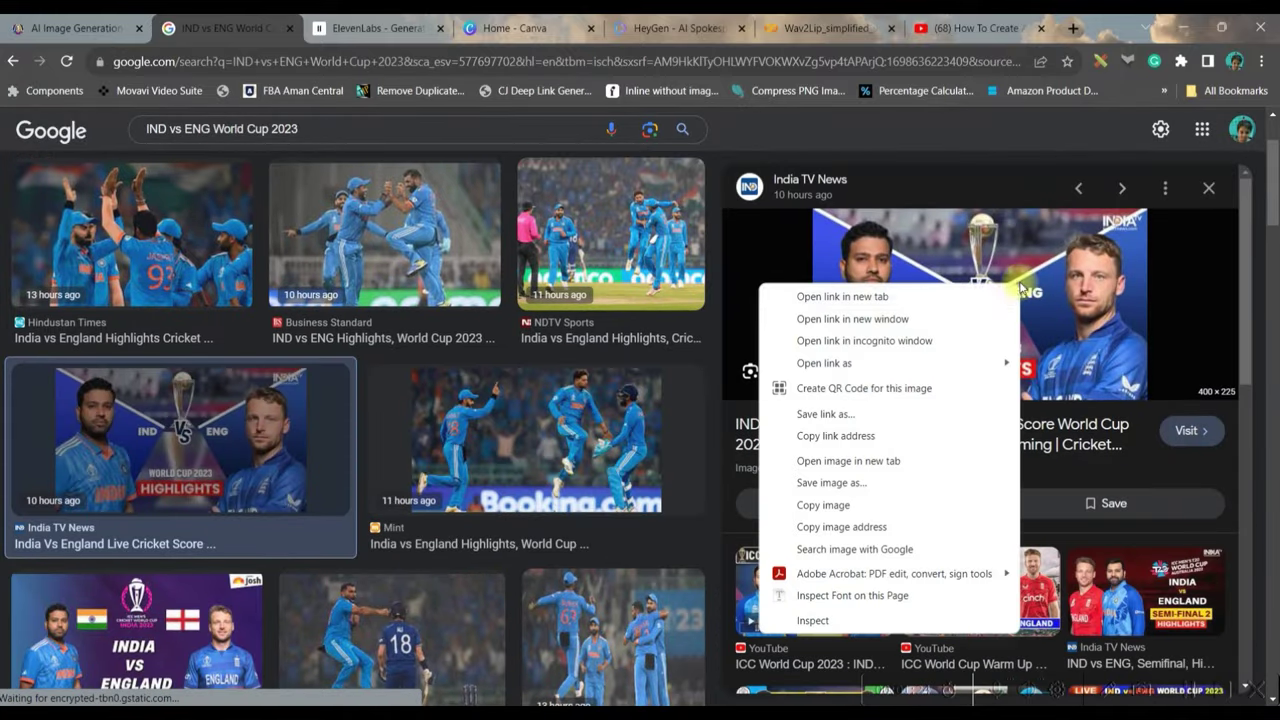
{"action": "left_click", "coordinate": [846, 484]}
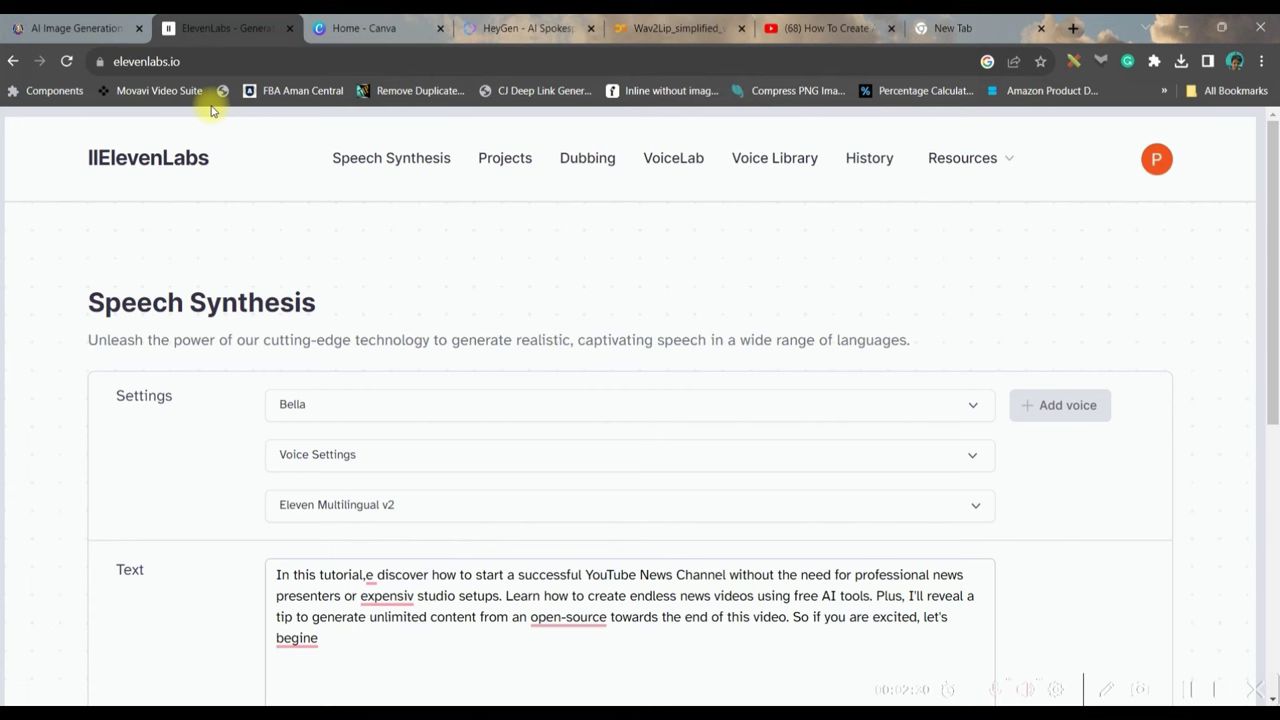
Step: Replace the old script text with the pasted India vs England cricket report
{"action": "scroll", "coordinate": [284, 565], "scroll_direction": "down", "scroll_amount": 1}
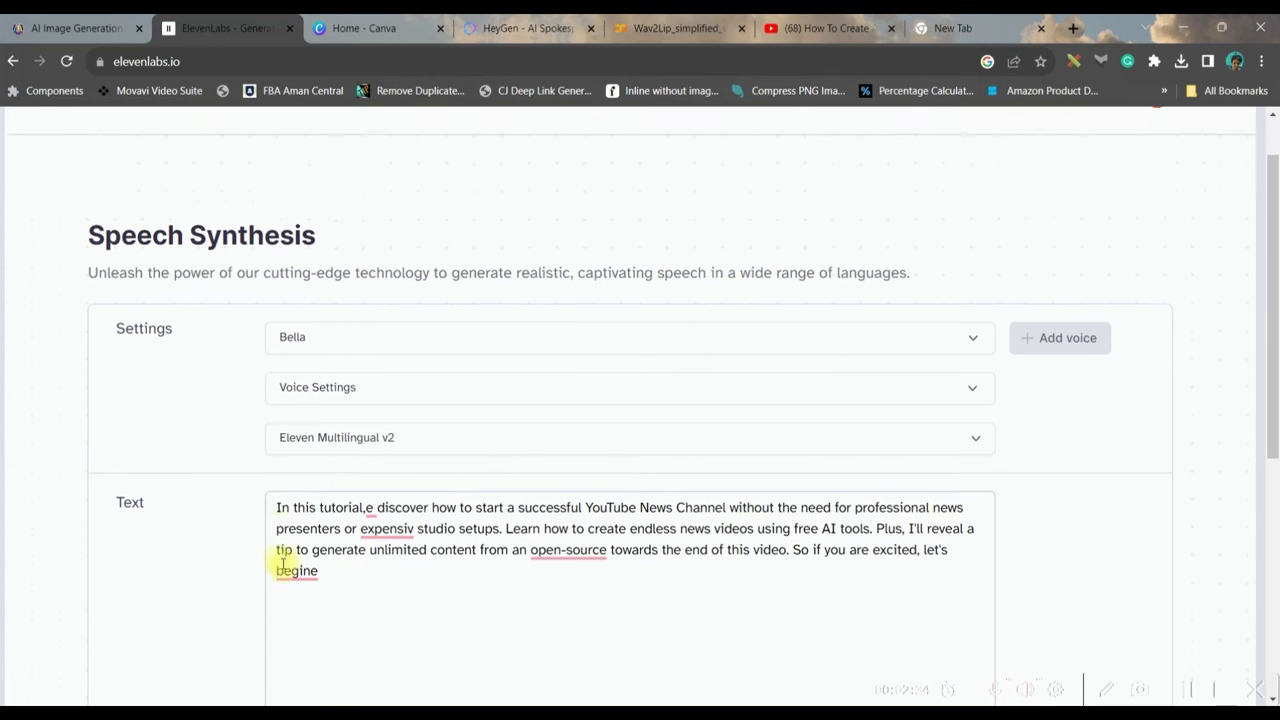
{"action": "scroll", "coordinate": [591, 497], "scroll_direction": "up", "scroll_amount": 1}
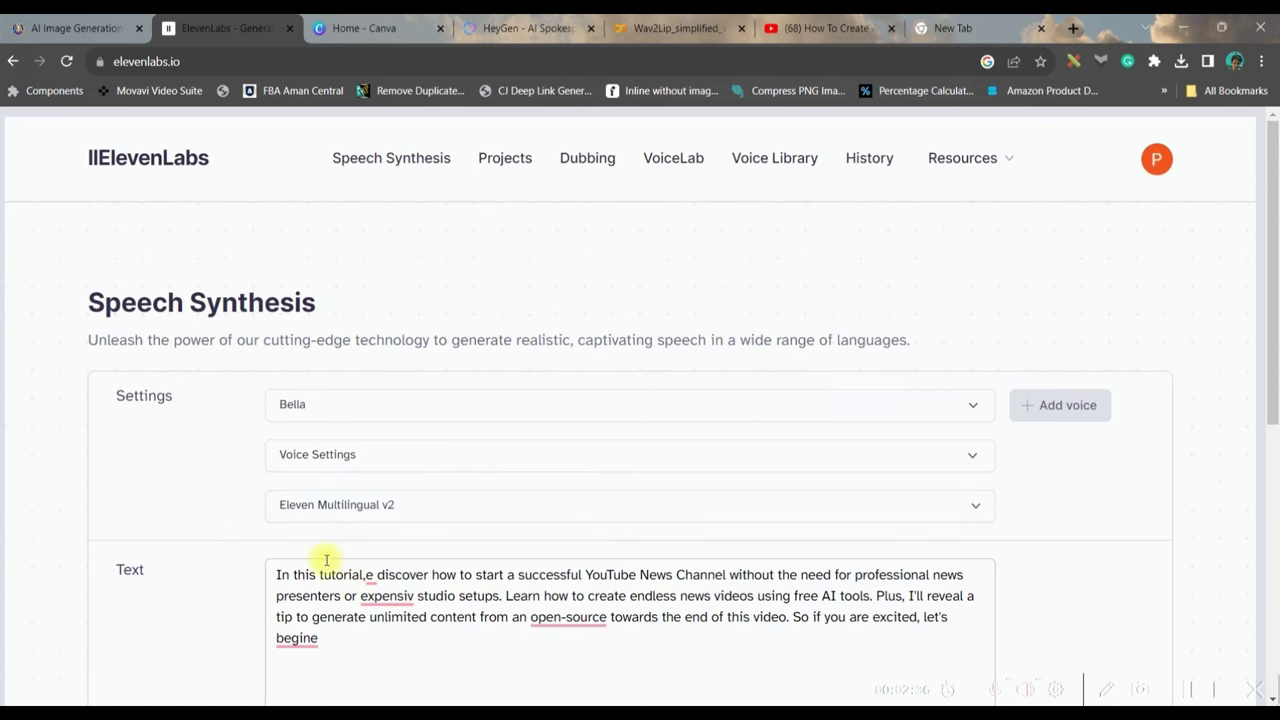
{"action": "left_click_drag", "start_coordinate": [275, 575], "coordinate": [342, 650]}
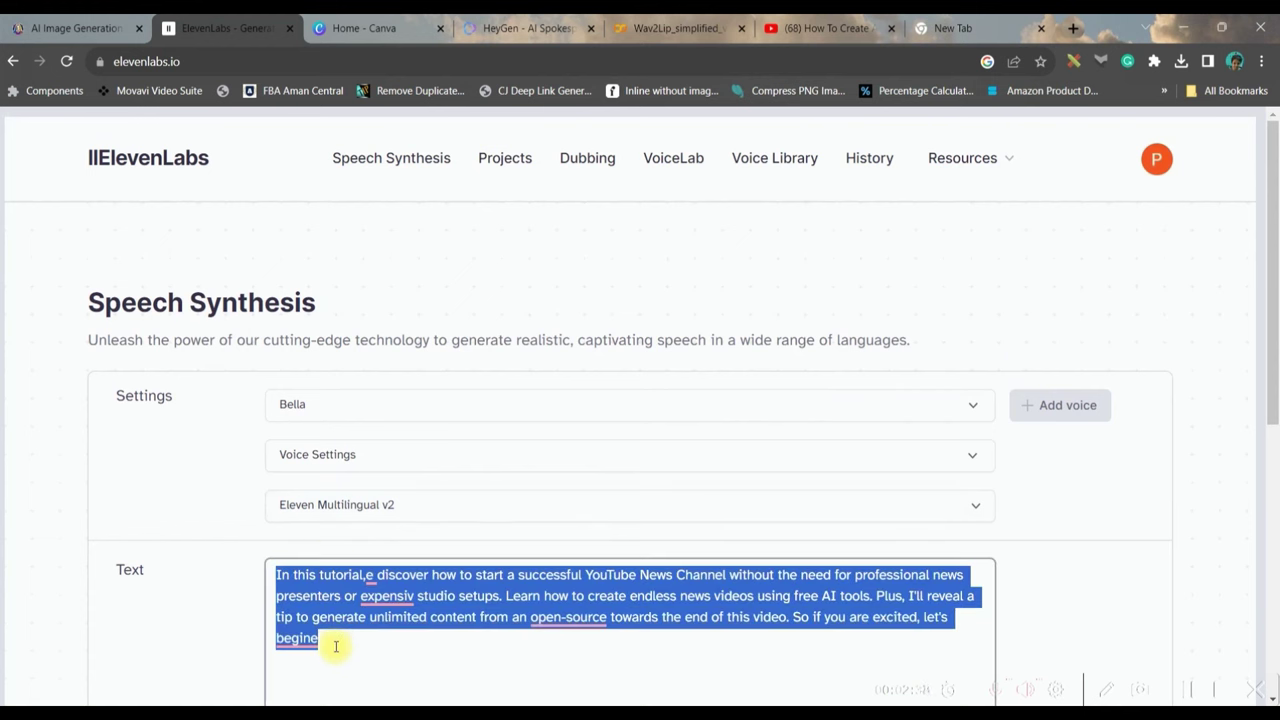
{"action": "type", "text": "IND vs ENG World Cup 2023 Live Score: India infallible! Beat England by 100 runs  India vs England Live Score, World Cup 2023: India have beaten England by 100 runs, registering their biggest victory in this tournament so far. The host team scored 229 runs at the loss of nine wickets. Indian skipper Rohit Sharma scored 87 runs. Suryakumar Yadav also played a crucial game, scoring 49 runs for the team at a vital juncture. This is India’s sixth consecutive victory. Mohammed Shami took 4 wickets, while Jasprit Bumrah claimed 3.  As we delve into this crucial encounter, we’ll bring you real-time updates, thrilling moments, and expert insights on how these cricketing giants fare in this pivotal showdown. Stay with us for all the action and analysis from this pivotal clash!"}
{"action": "scroll", "coordinate": [514, 566], "scroll_direction": "down", "scroll_amount": 2}
{"action": "scroll", "coordinate": [726, 551], "scroll_direction": "up", "scroll_amount": 2}
Step: Keep Bella as the voice and generate speech from the report
{"action": "left_click", "coordinate": [310, 340]}
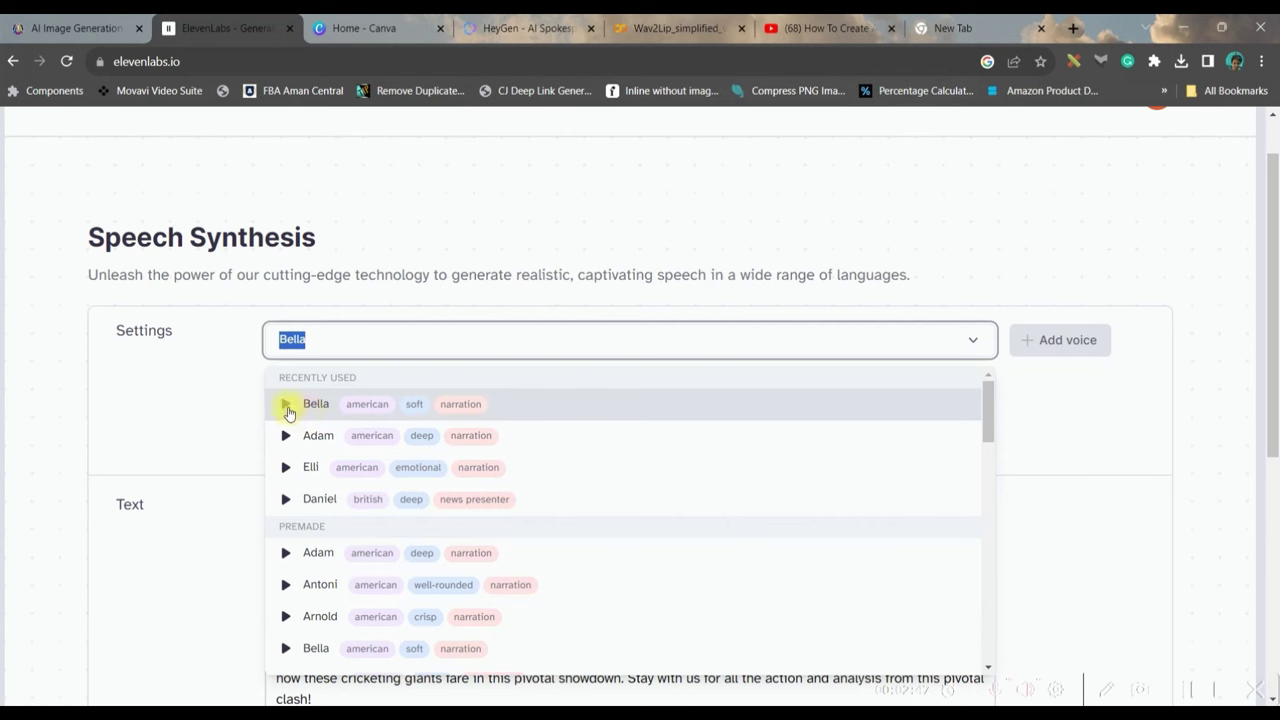
{"action": "left_click", "coordinate": [288, 410]}
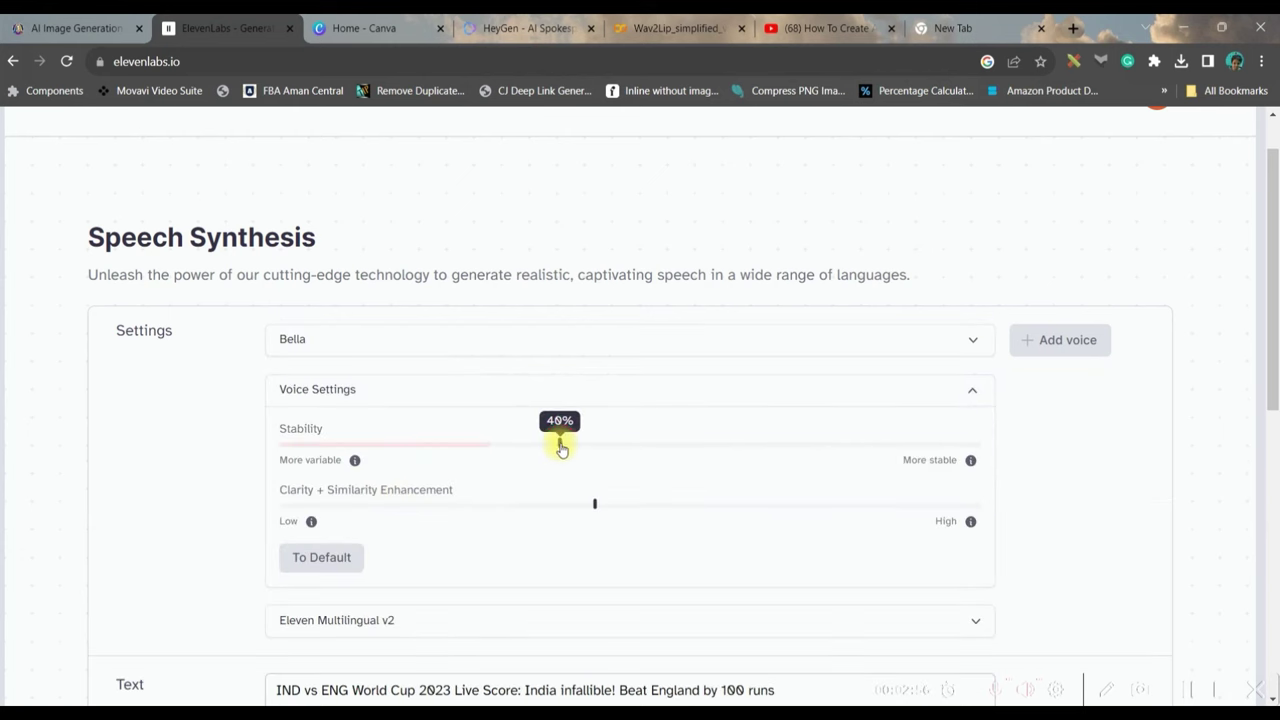
{"action": "scroll", "coordinate": [597, 491], "scroll_direction": "down", "scroll_amount": 6}
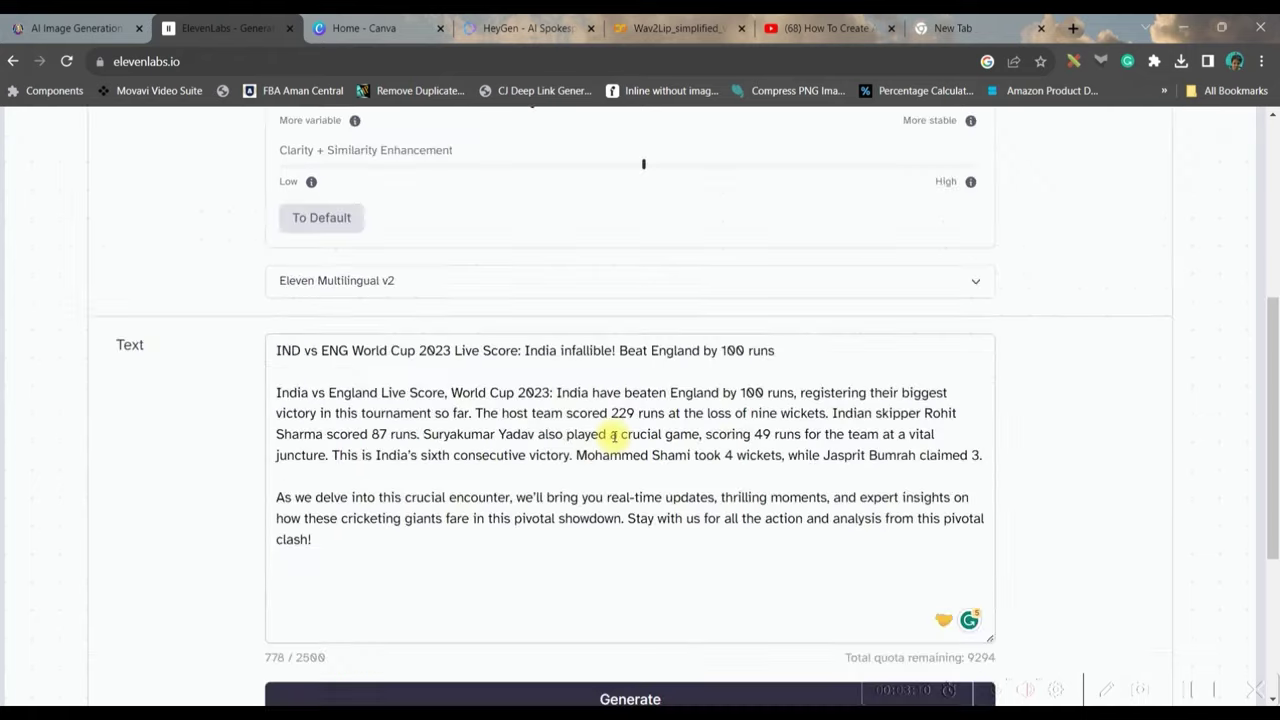
{"action": "left_click", "coordinate": [619, 447]}
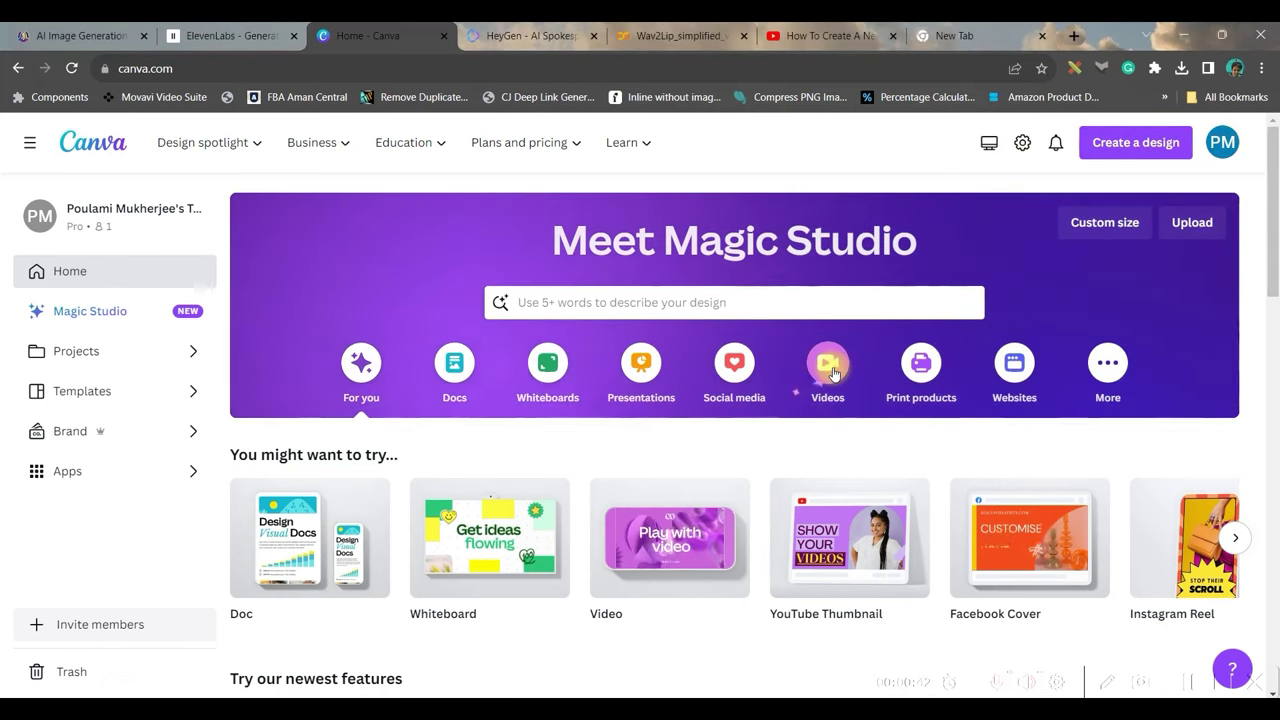
Step: Start a blank Canva video design and search the elements for 'News Studio'
{"action": "left_click", "coordinate": [830, 366]}
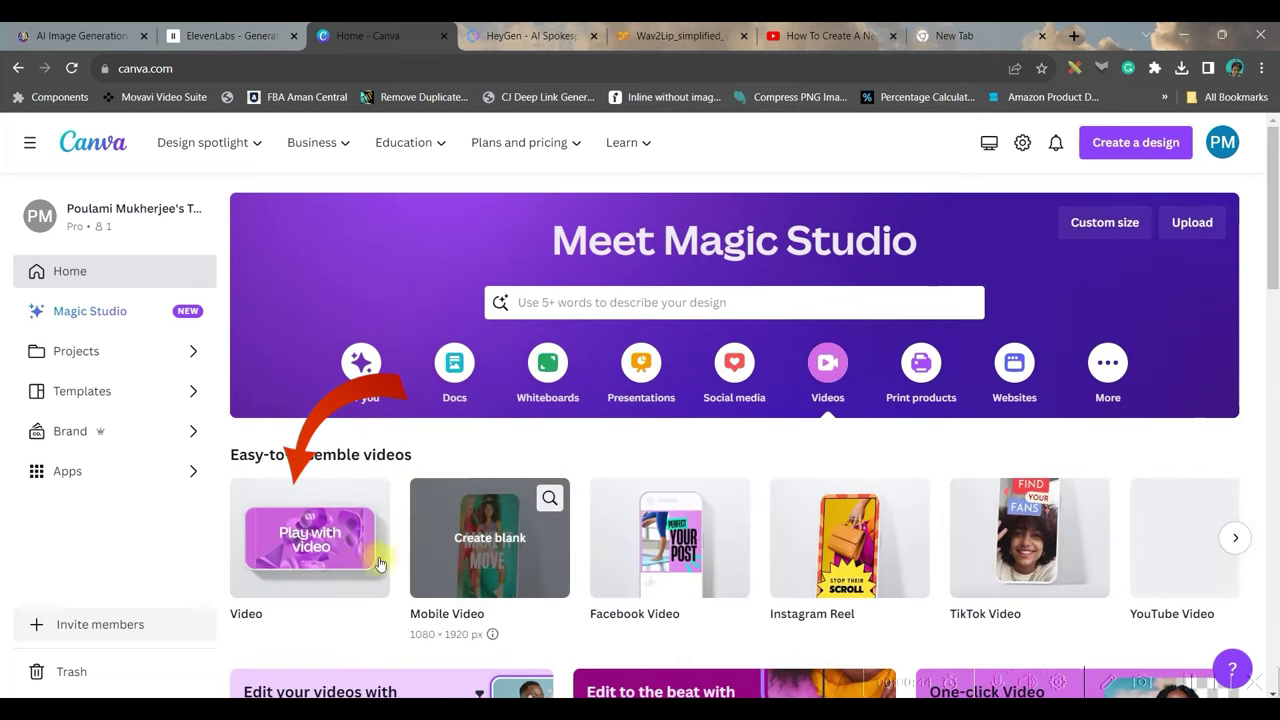
{"action": "left_click", "coordinate": [312, 544]}
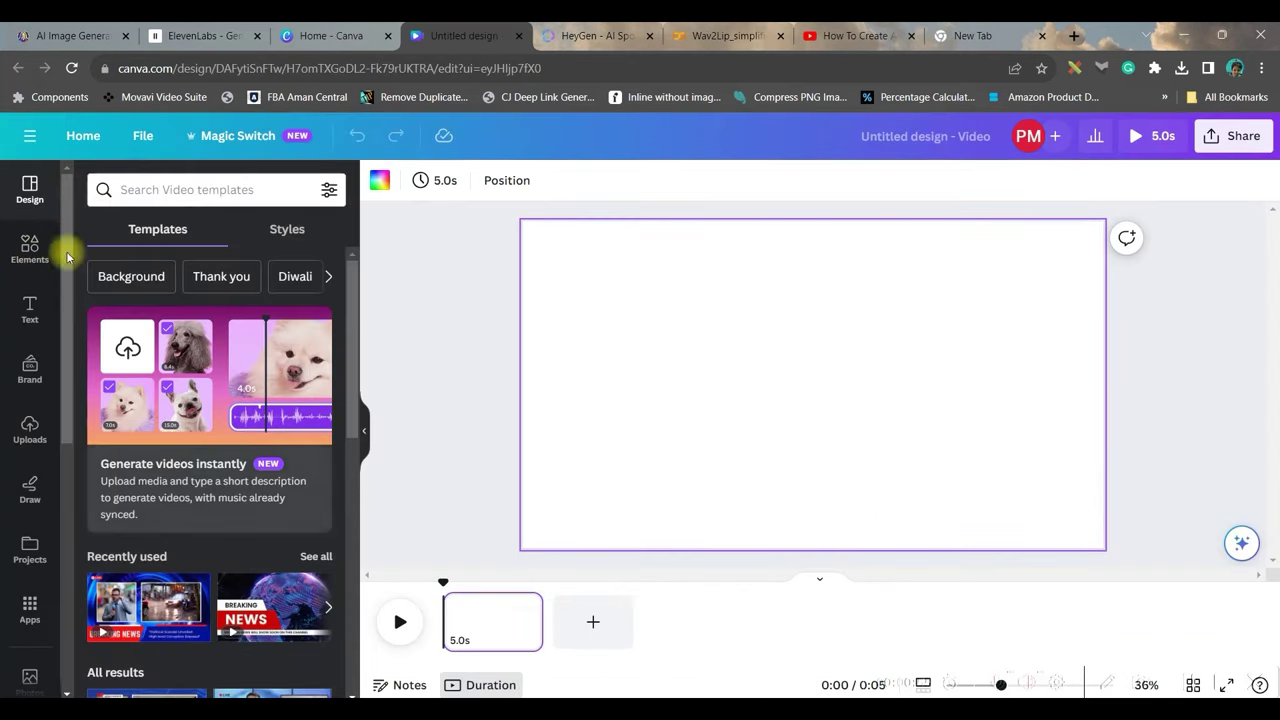
{"action": "left_click", "coordinate": [29, 249]}
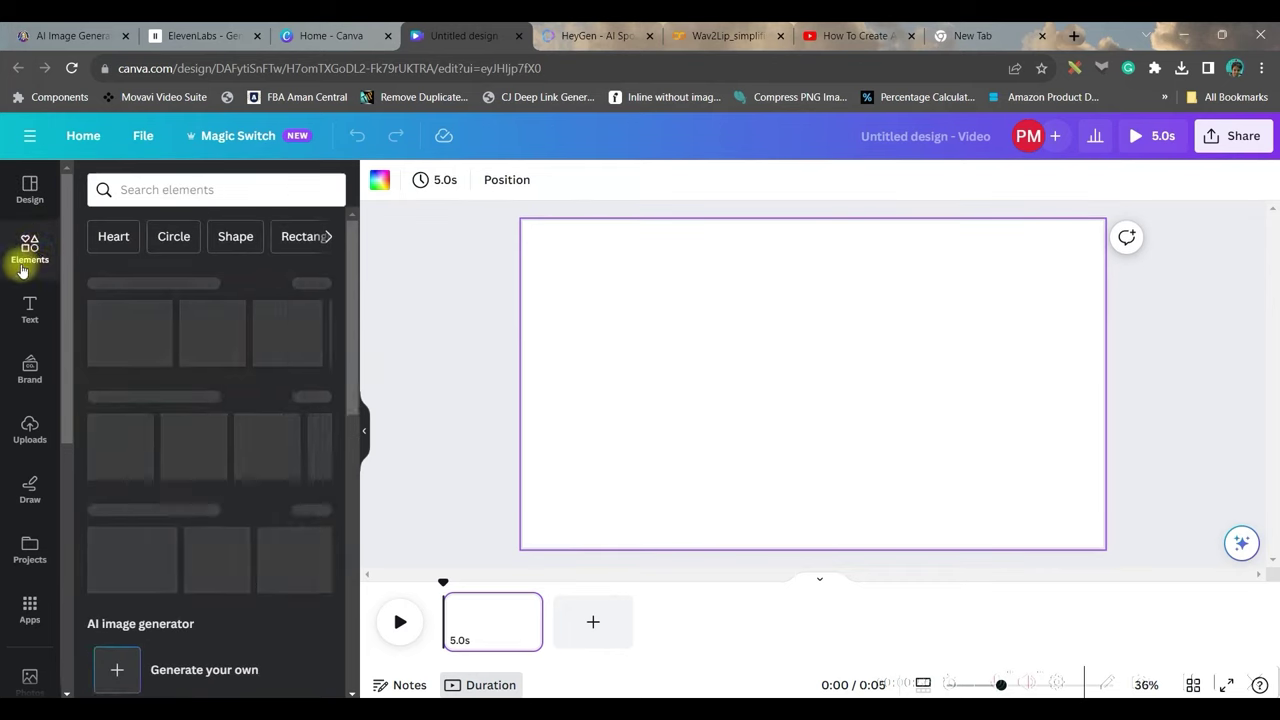
{"action": "left_click", "coordinate": [137, 189]}
{"action": "type", "text": "News Studio"}
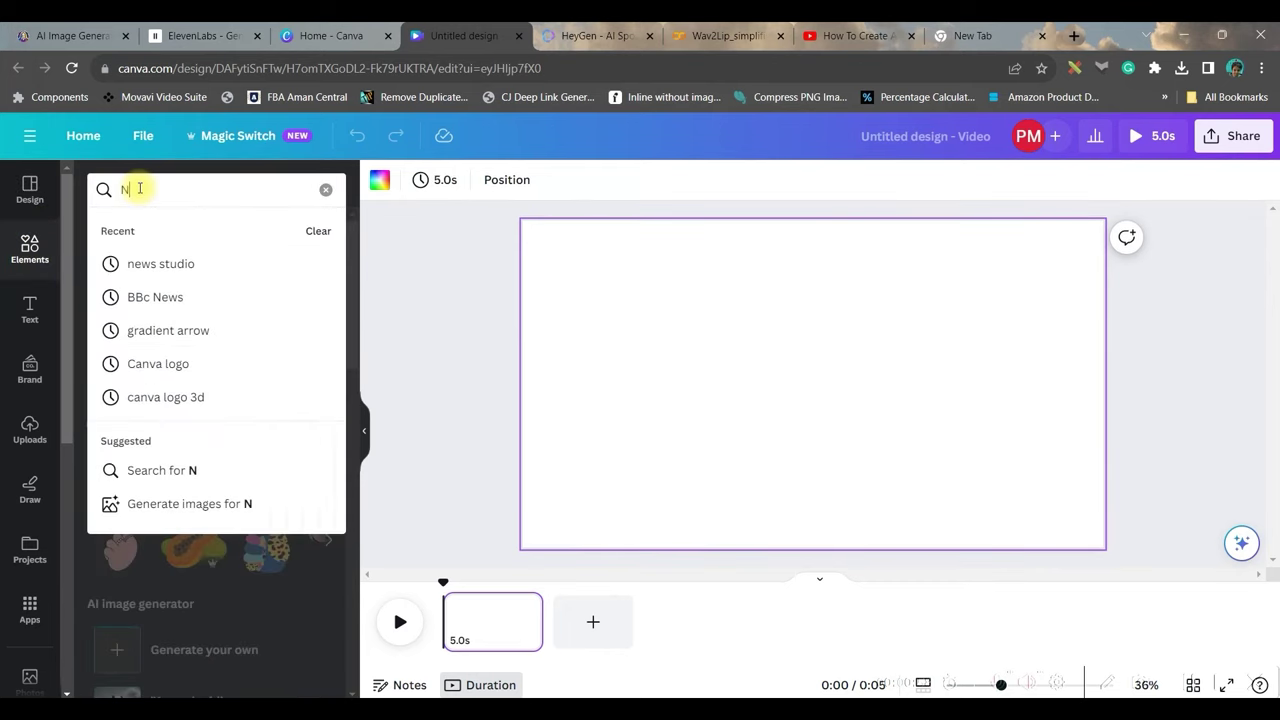
{"action": "key", "text": "Return"}
Step: Add the pink-ring NEWS BREAKING video clip and set it as the page background
{"action": "left_click", "coordinate": [251, 230]}
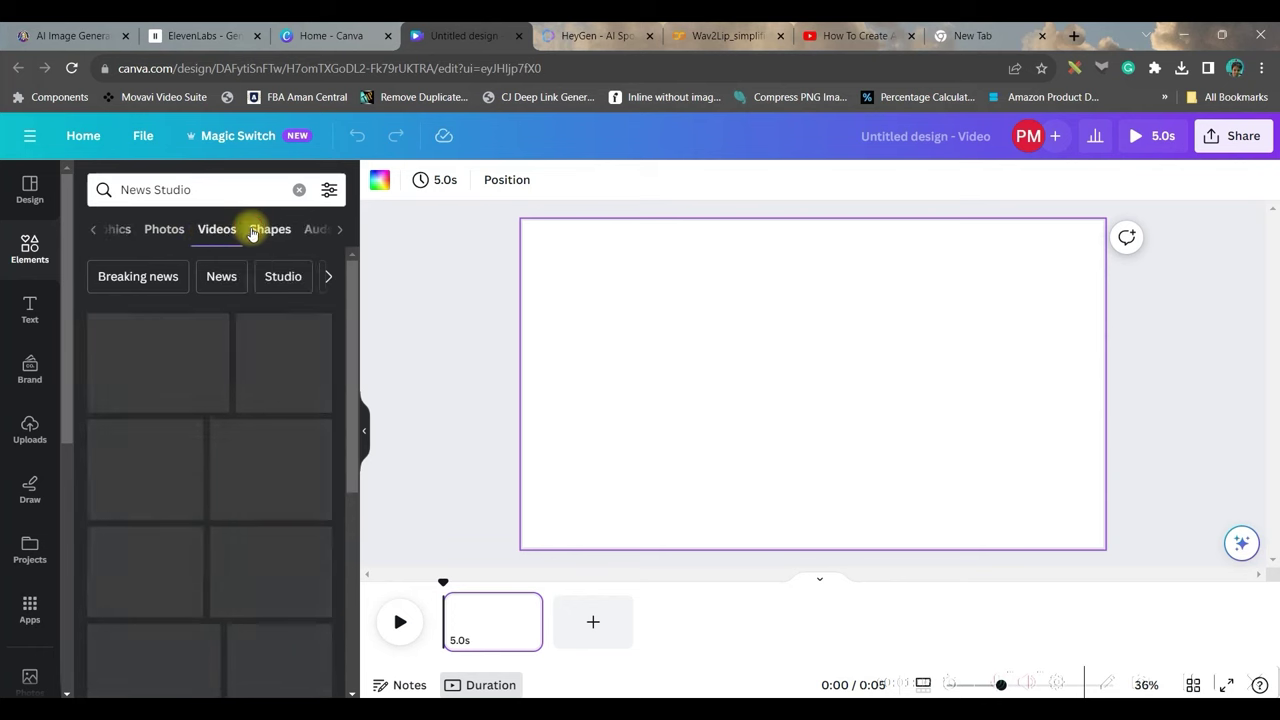
{"action": "scroll", "coordinate": [257, 451], "scroll_direction": "down", "scroll_amount": 3}
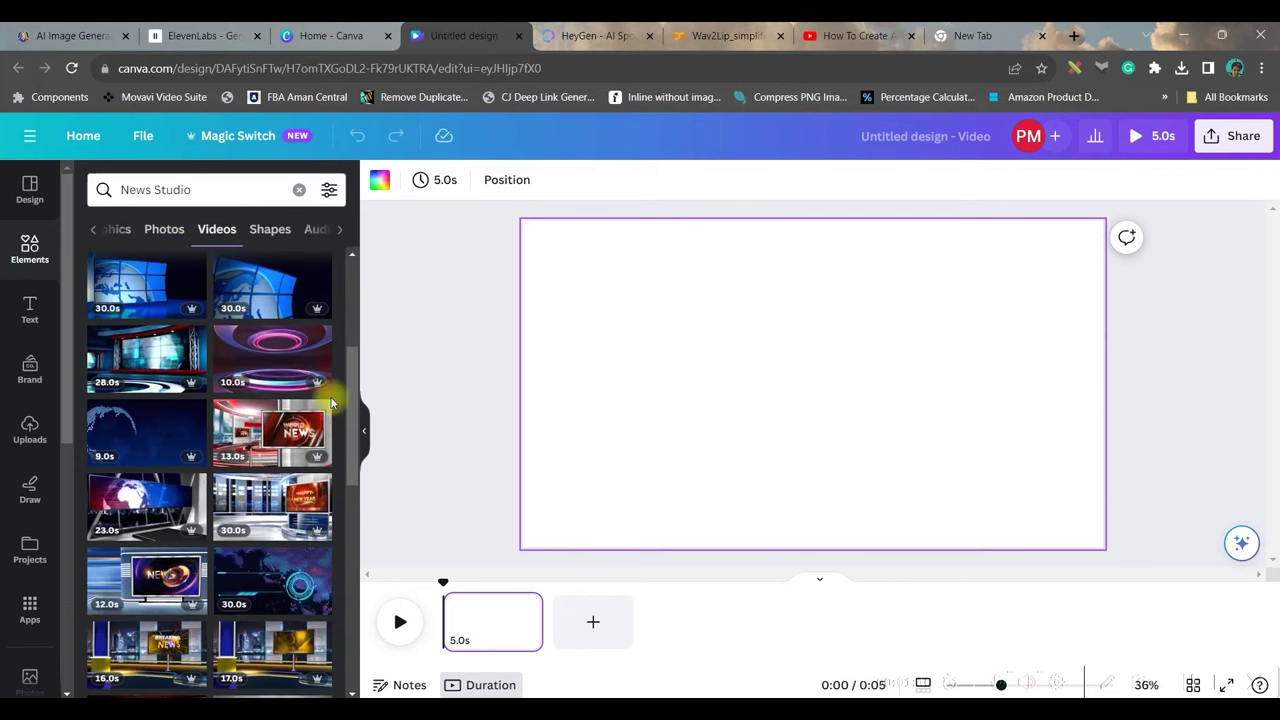
{"action": "left_click", "coordinate": [272, 357]}
{"action": "right_click", "coordinate": [838, 360]}
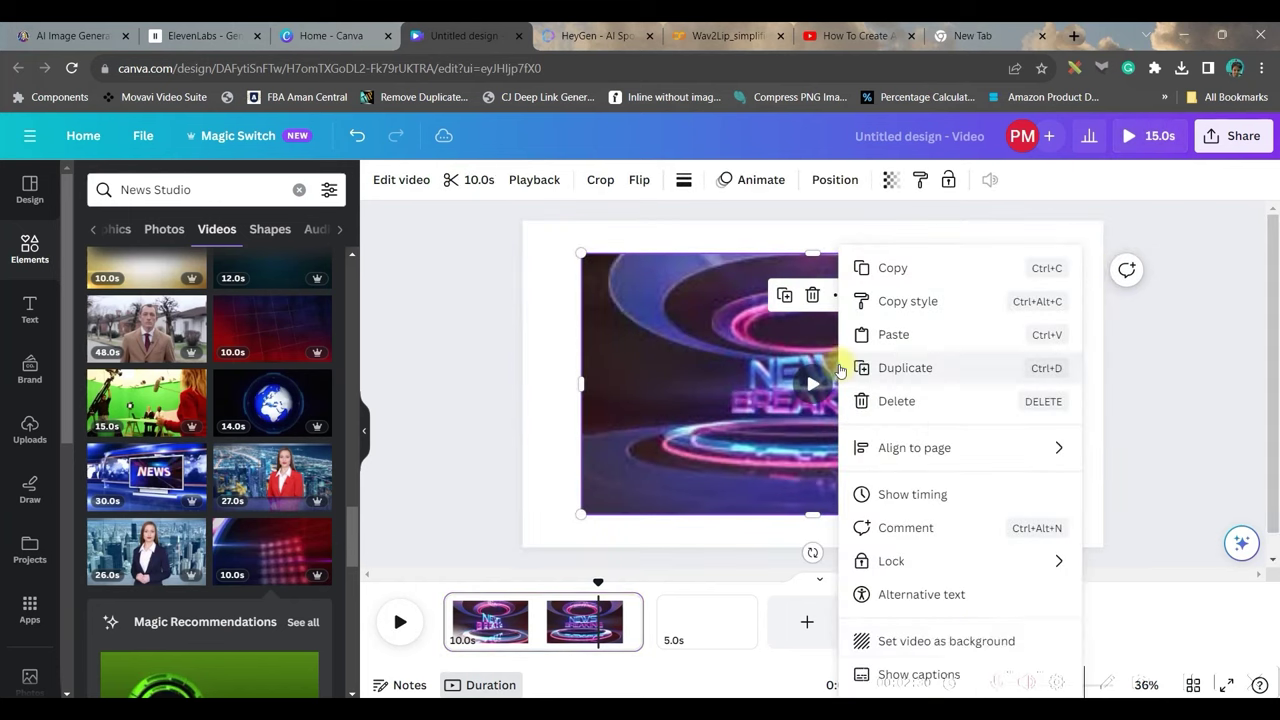
{"action": "left_click", "coordinate": [967, 640]}
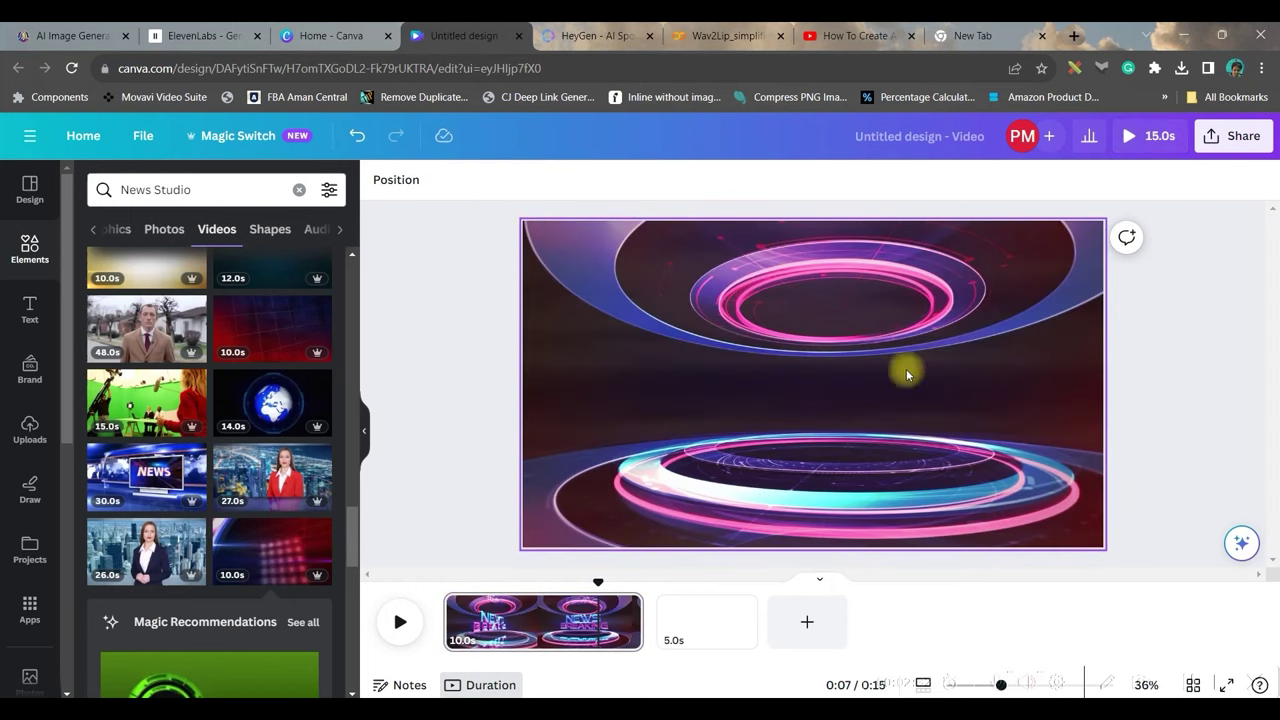
Step: Configure an MP4 Video download limited to Page 1 only
{"action": "left_click", "coordinate": [1240, 140]}
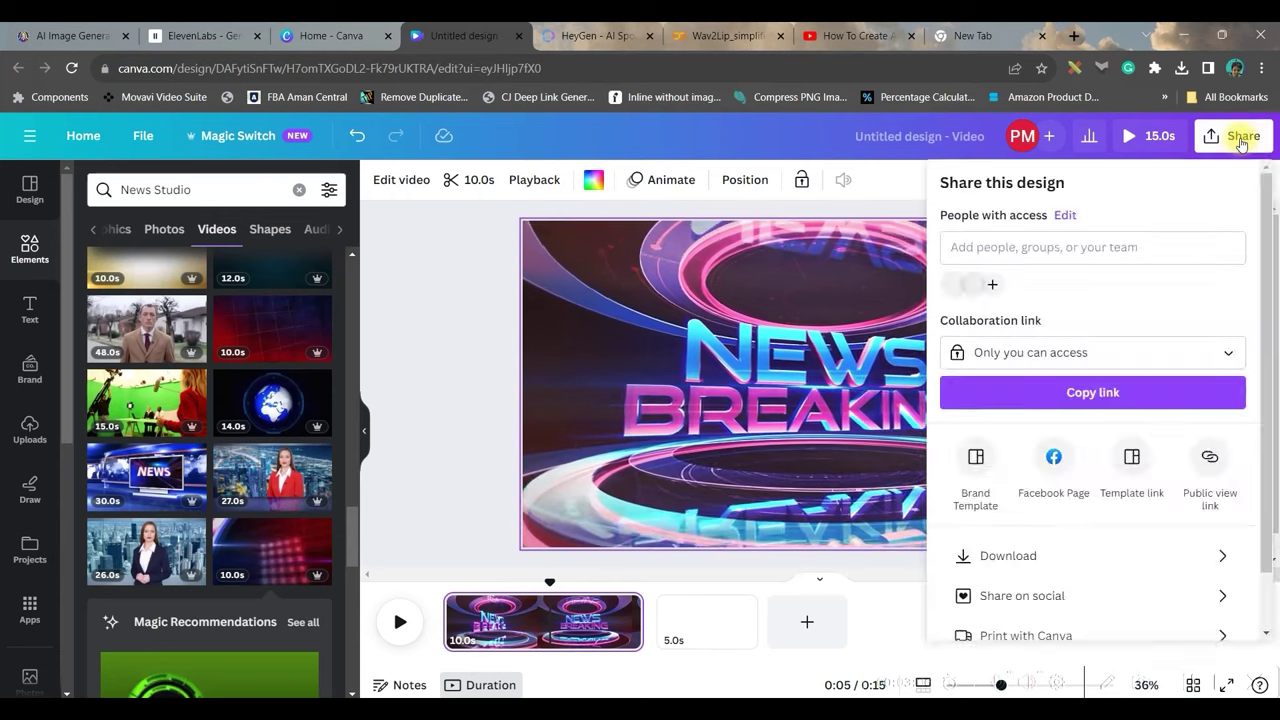
{"action": "left_click", "coordinate": [1010, 556]}
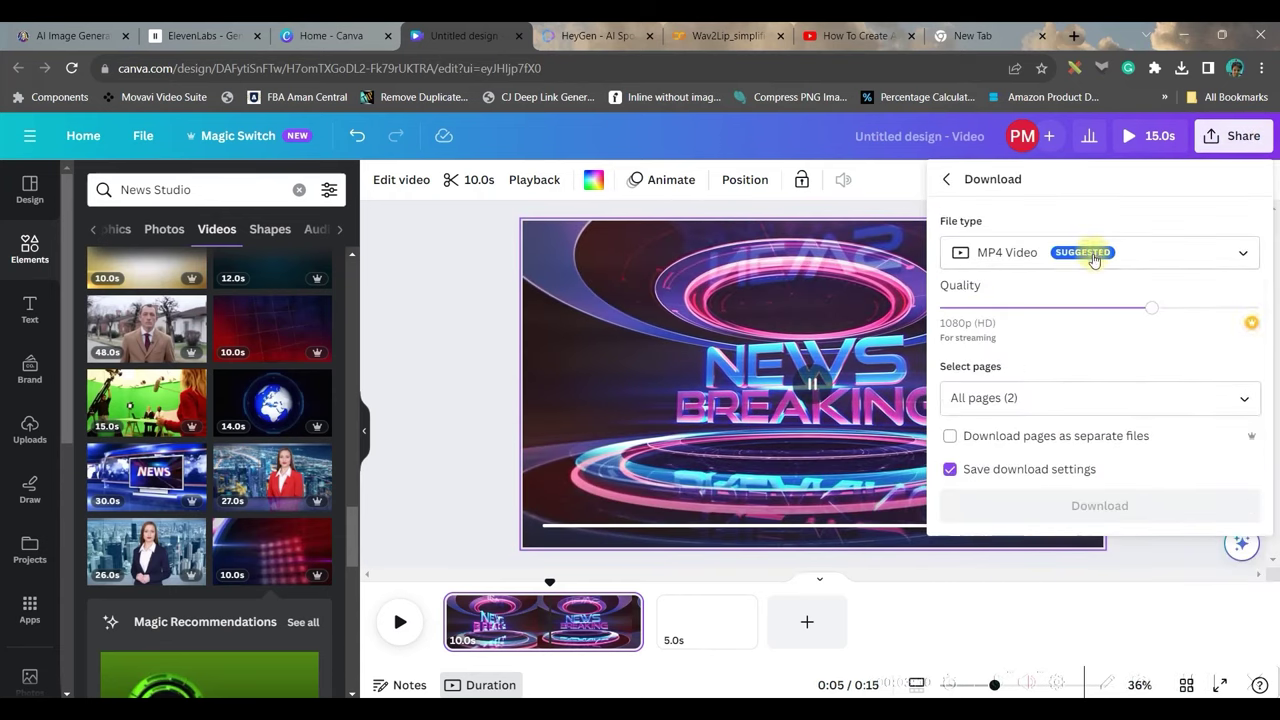
{"action": "left_click", "coordinate": [1253, 400]}
{"action": "left_click", "coordinate": [1244, 444]}
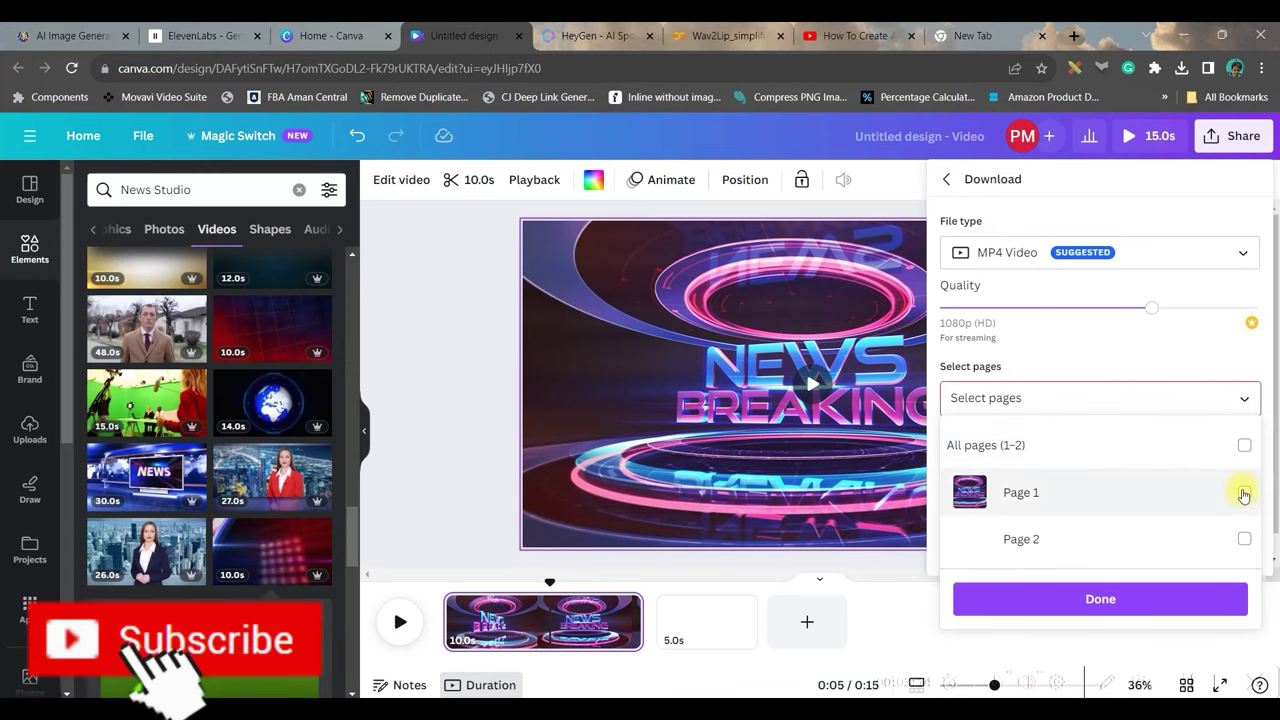
{"action": "left_click", "coordinate": [1244, 492]}
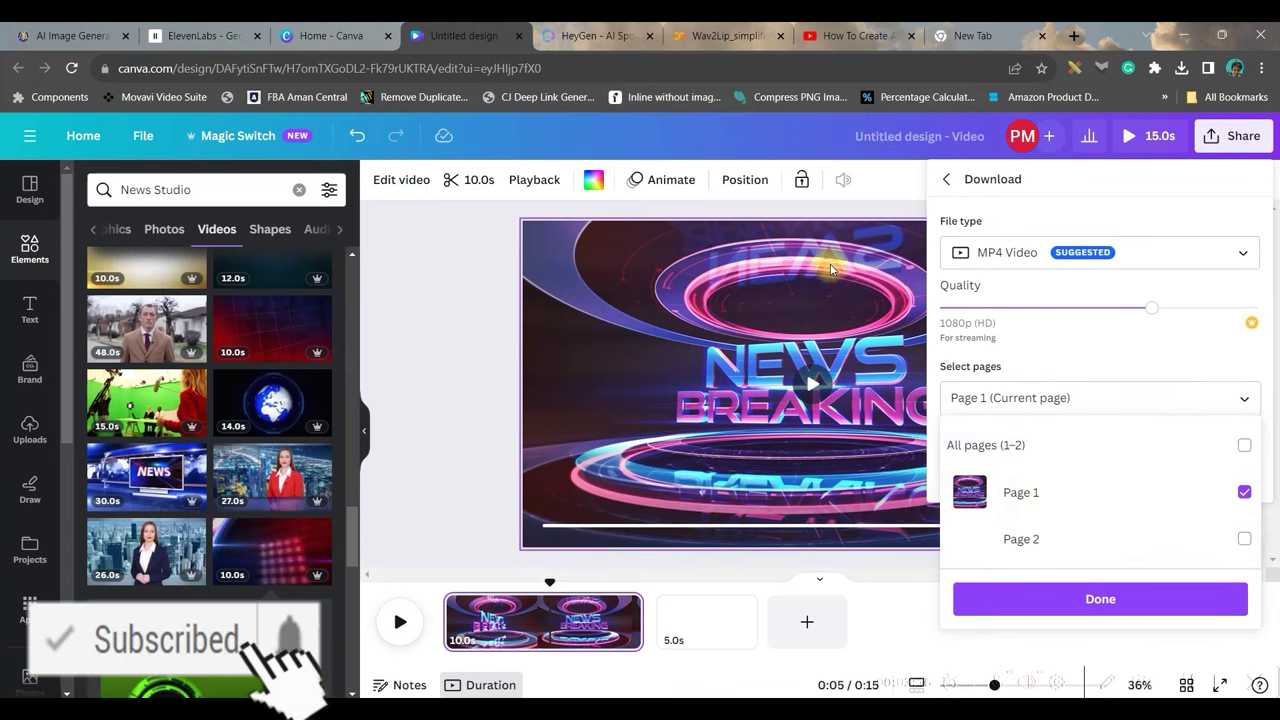
{"action": "left_click", "coordinate": [1143, 600]}
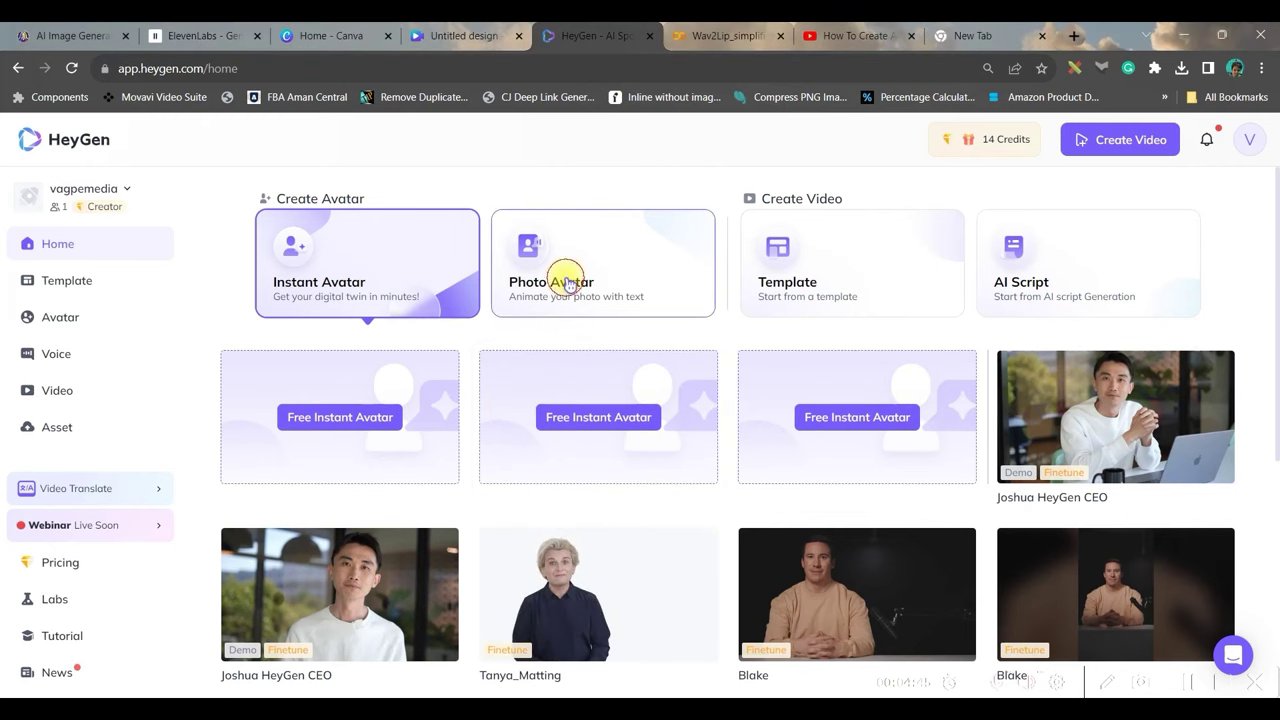
Step: Go to HeyGen's Photo Avatar section from the home page
{"action": "left_click", "coordinate": [575, 285]}
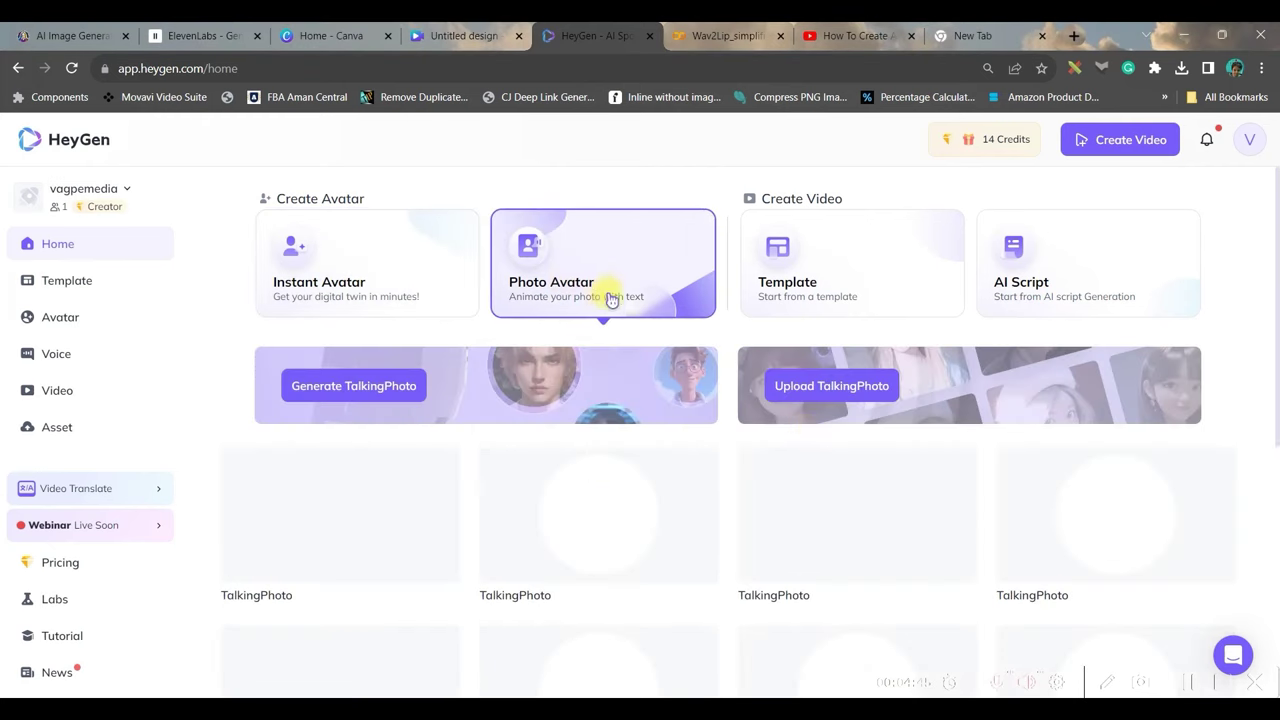
Step: Upload the Asian woman news-anchor image as a new TalkingPhoto
{"action": "left_click", "coordinate": [837, 393]}
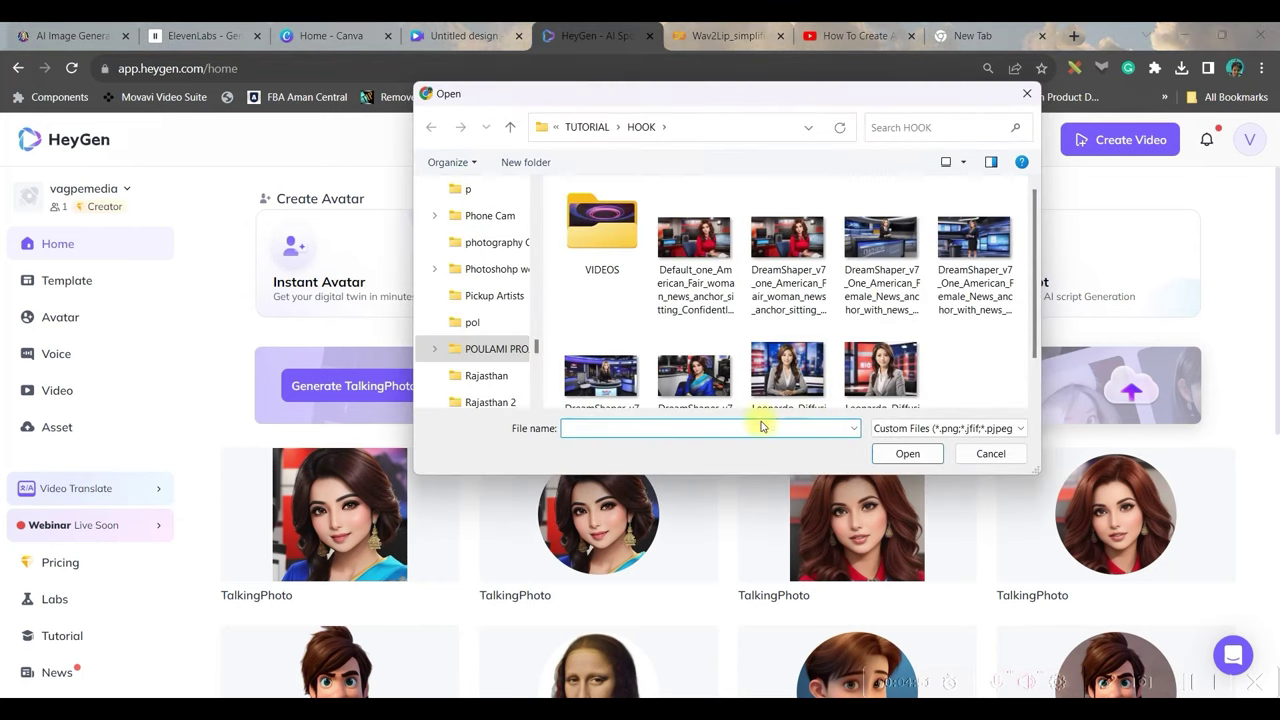
{"action": "left_click", "coordinate": [695, 378]}
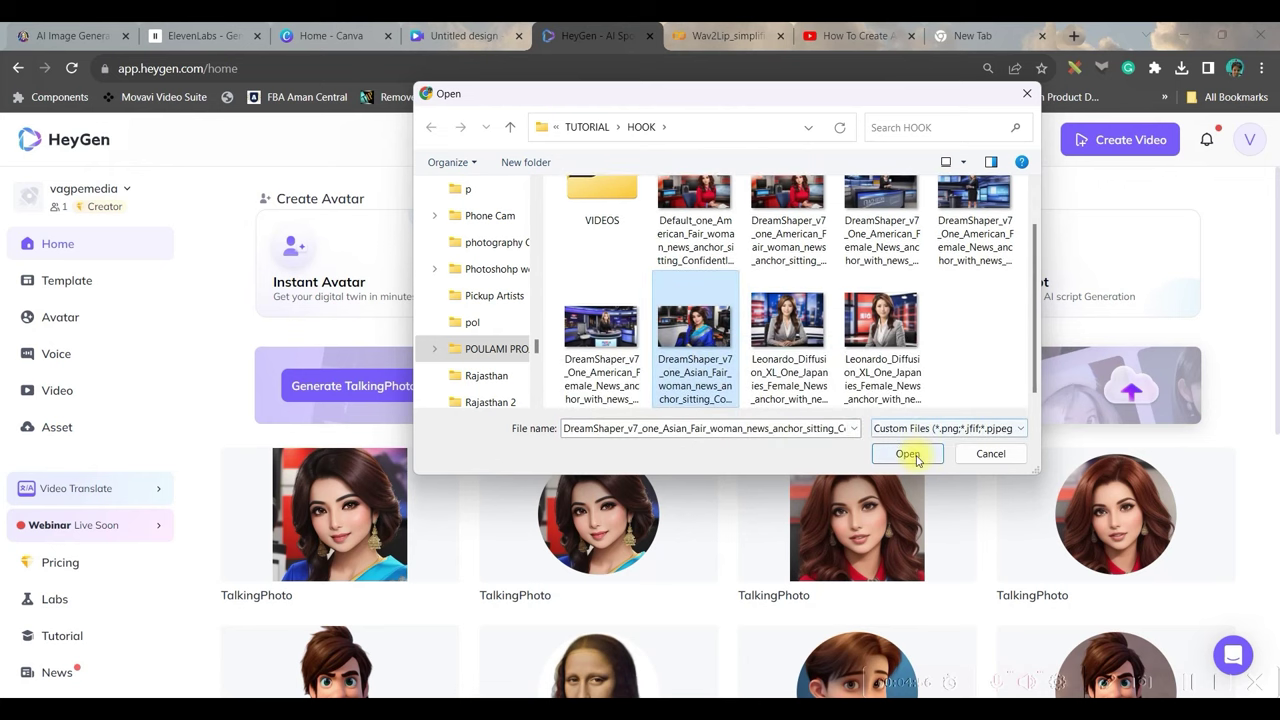
{"action": "left_click", "coordinate": [1030, 95]}
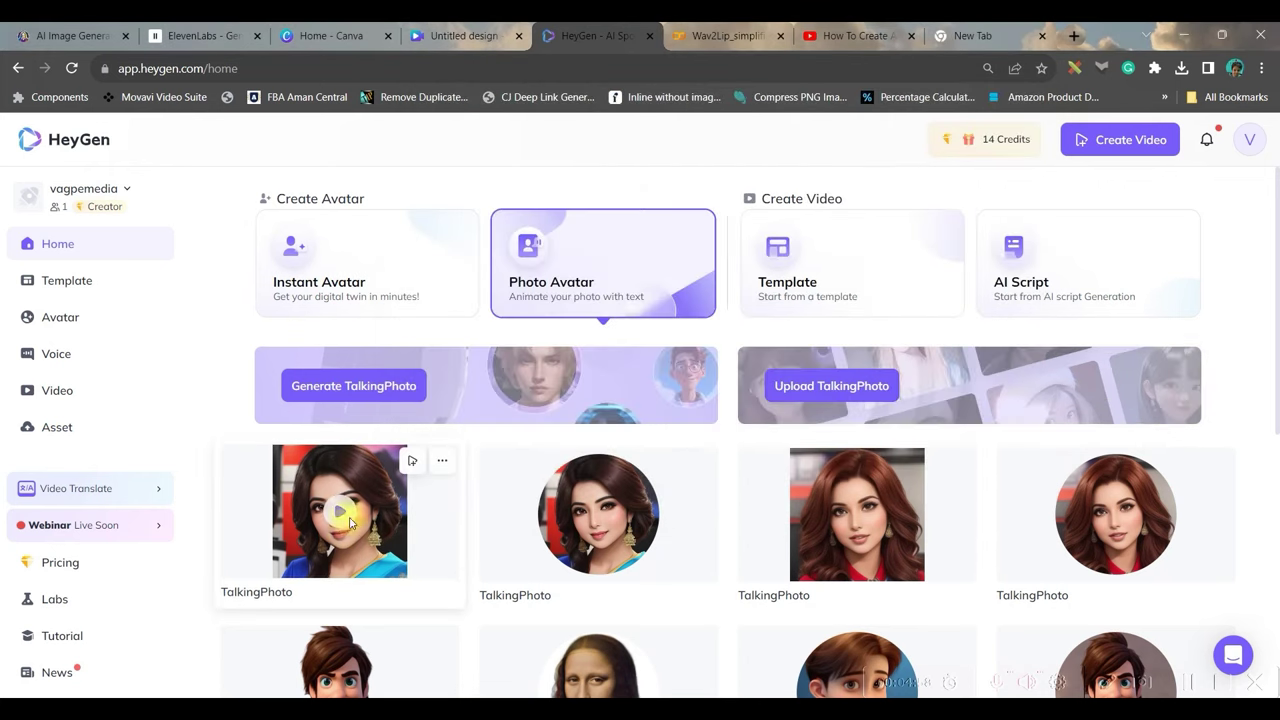
Step: Reopen the talking photo and set the avatar's View Mode to Original
{"action": "left_click", "coordinate": [395, 522]}
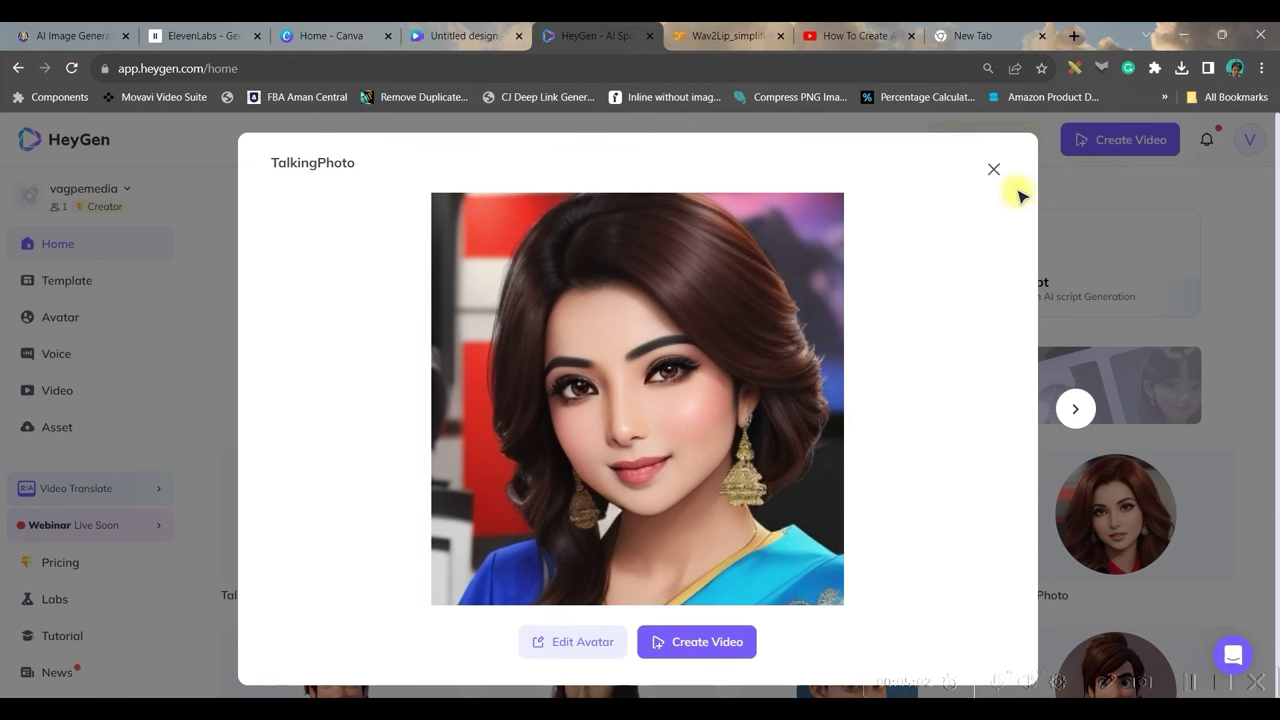
{"action": "left_click", "coordinate": [995, 170]}
{"action": "left_click", "coordinate": [551, 552]}
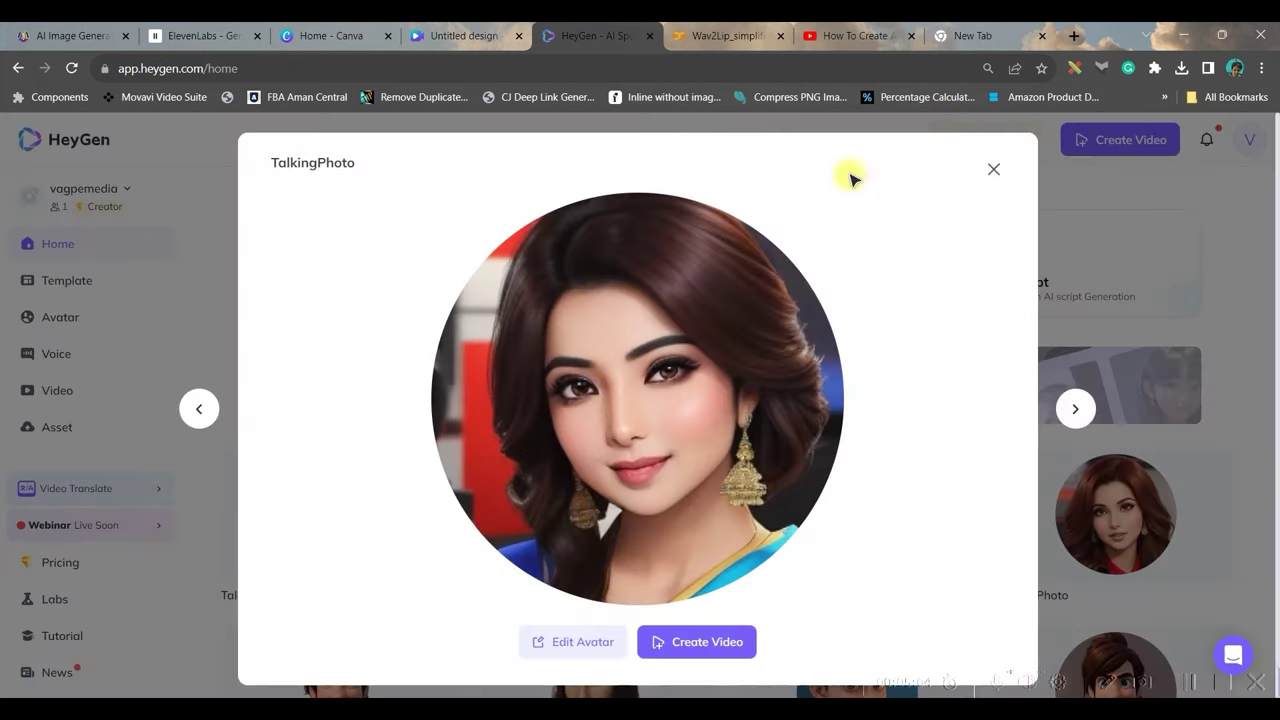
{"action": "left_click", "coordinate": [586, 648]}
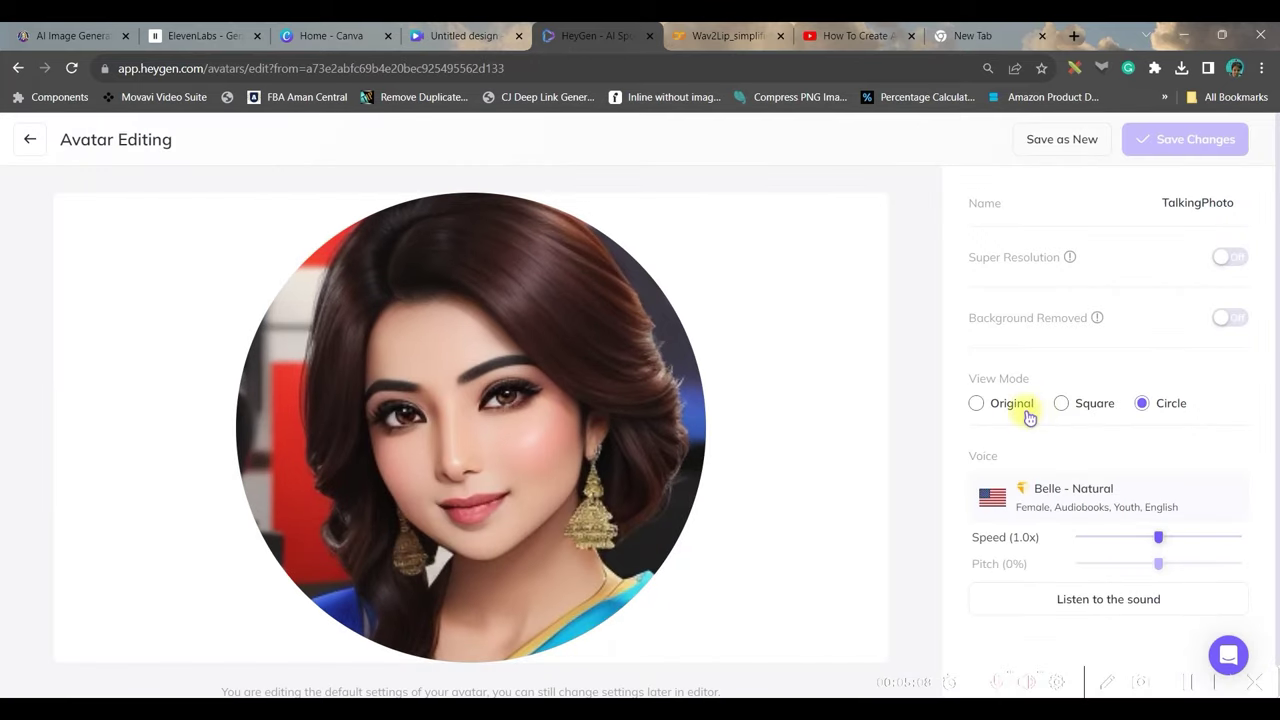
{"action": "left_click", "coordinate": [1010, 405]}
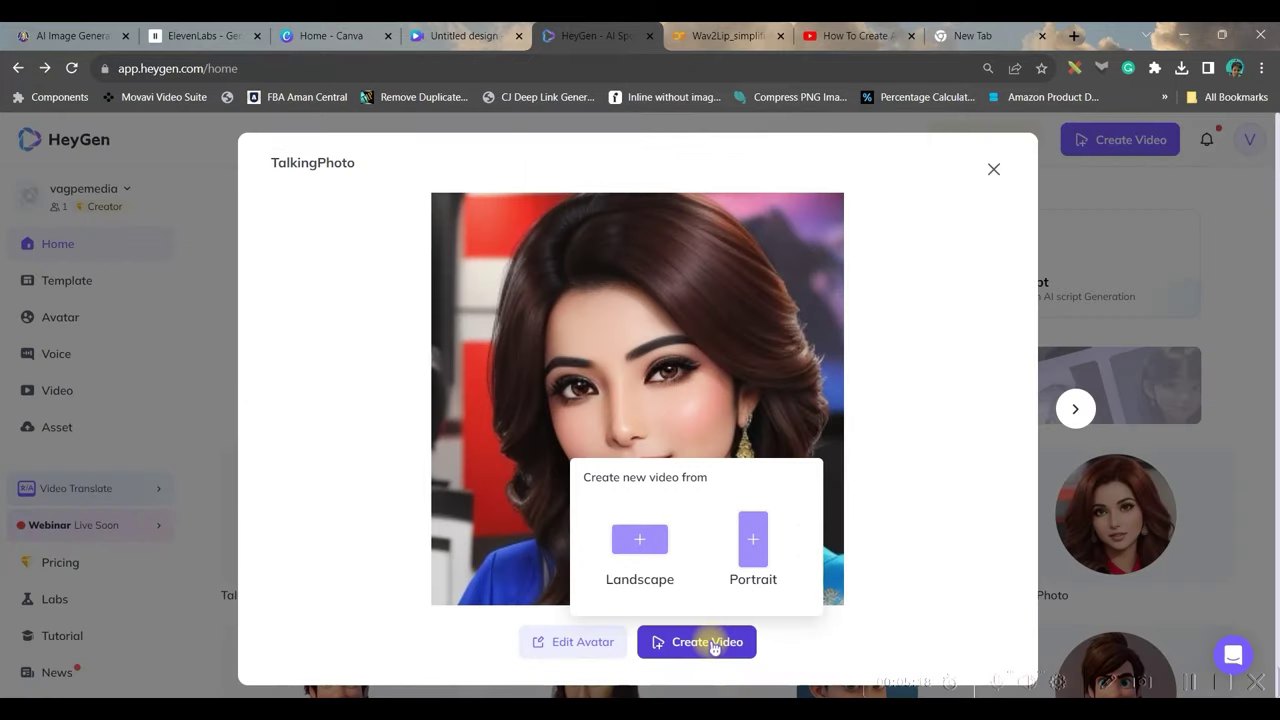
Step: Start a landscape 1920 × 1080 video driven by the uploaded cricket news.mp3 audio
{"action": "left_click", "coordinate": [654, 552]}
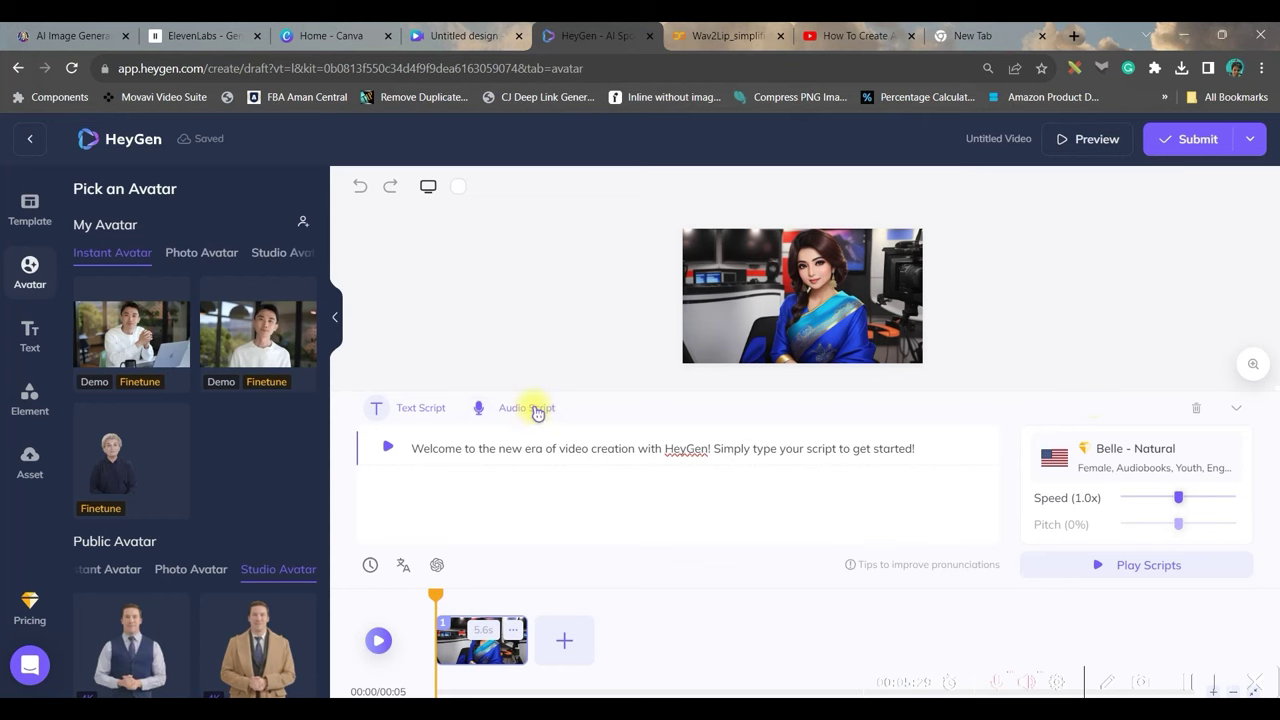
{"action": "left_click", "coordinate": [537, 412]}
{"action": "left_click", "coordinate": [614, 502]}
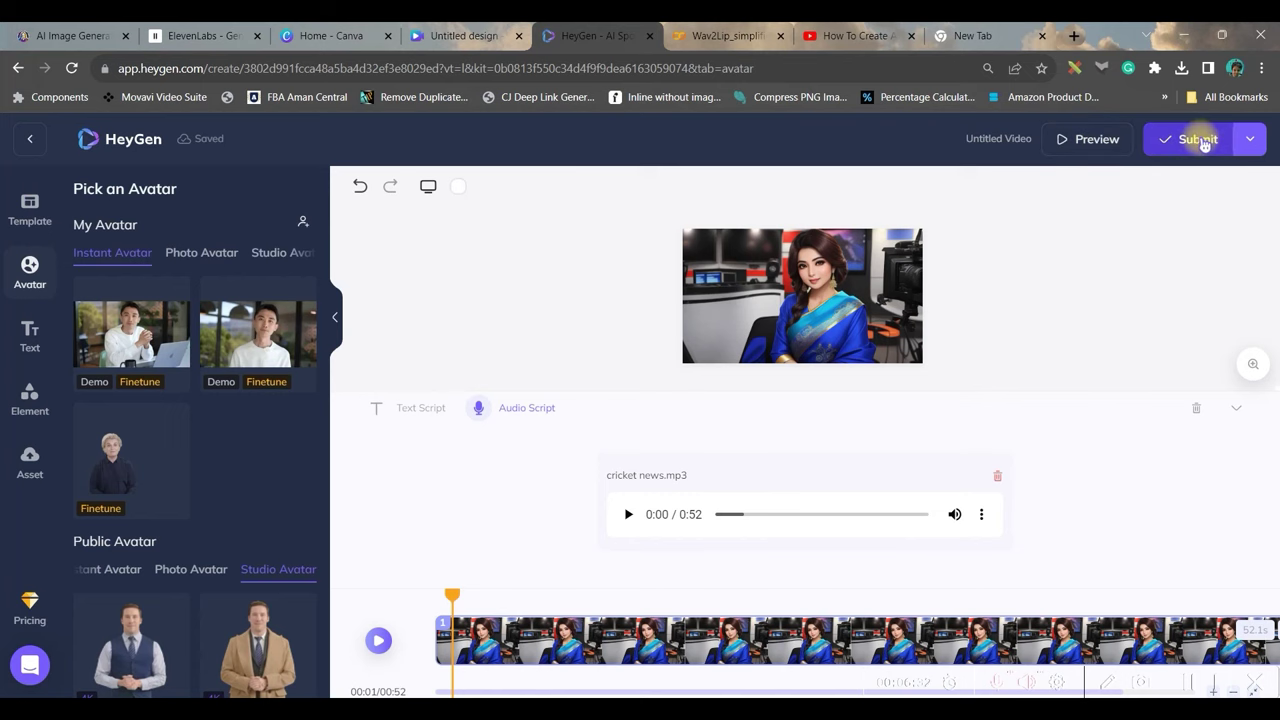
Step: Submit the video for rendering, confirm the credit, and browse the templates
{"action": "left_click", "coordinate": [1200, 140]}
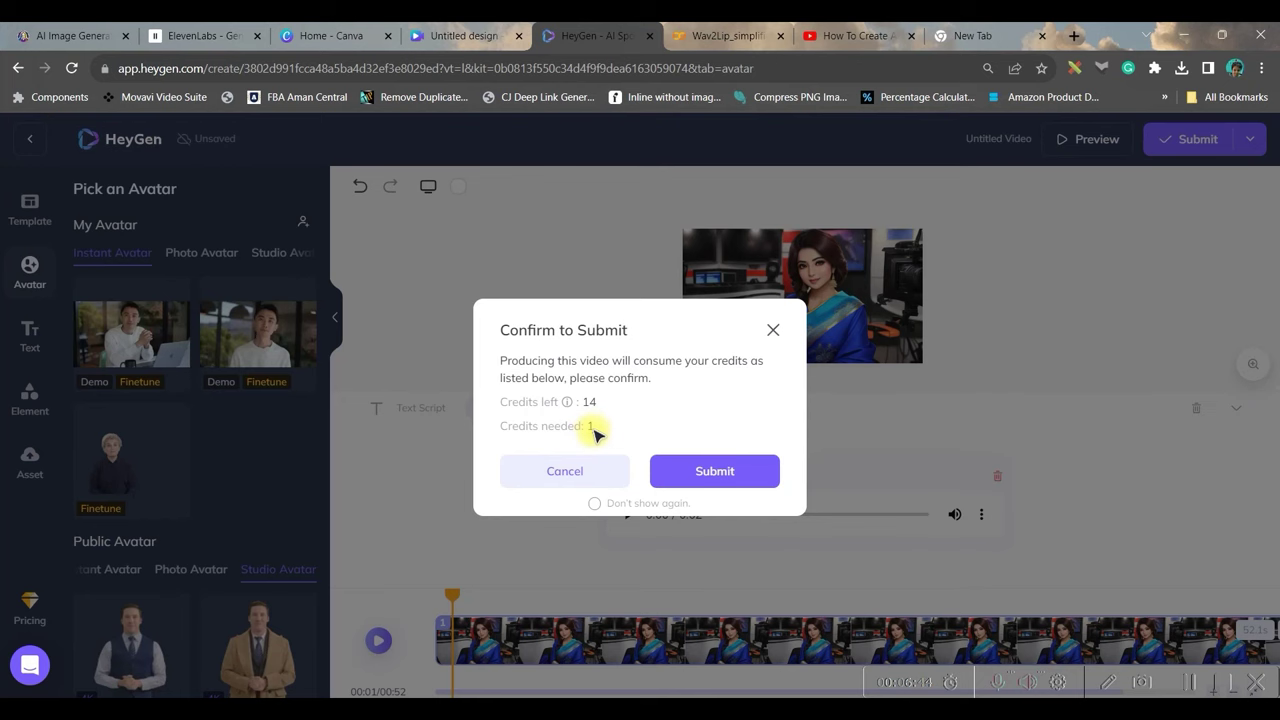
{"action": "left_click", "coordinate": [705, 474]}
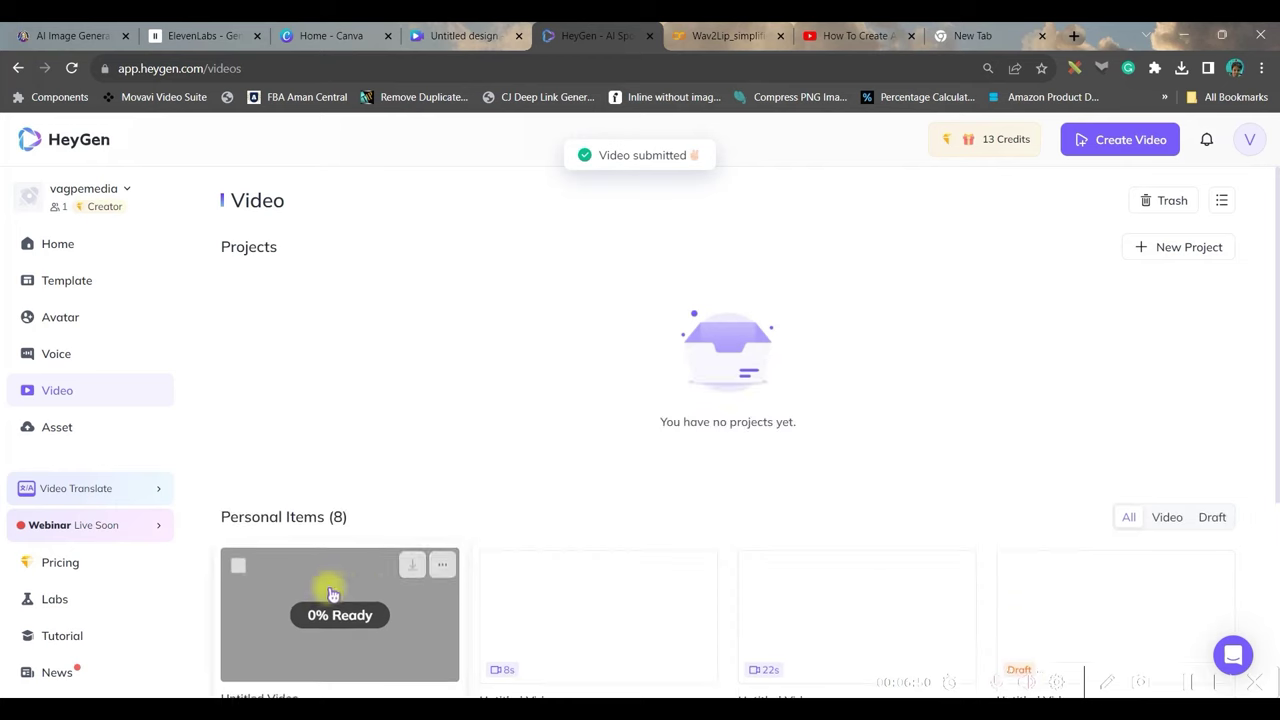
{"action": "scroll", "coordinate": [357, 537], "scroll_direction": "down", "scroll_amount": 2}
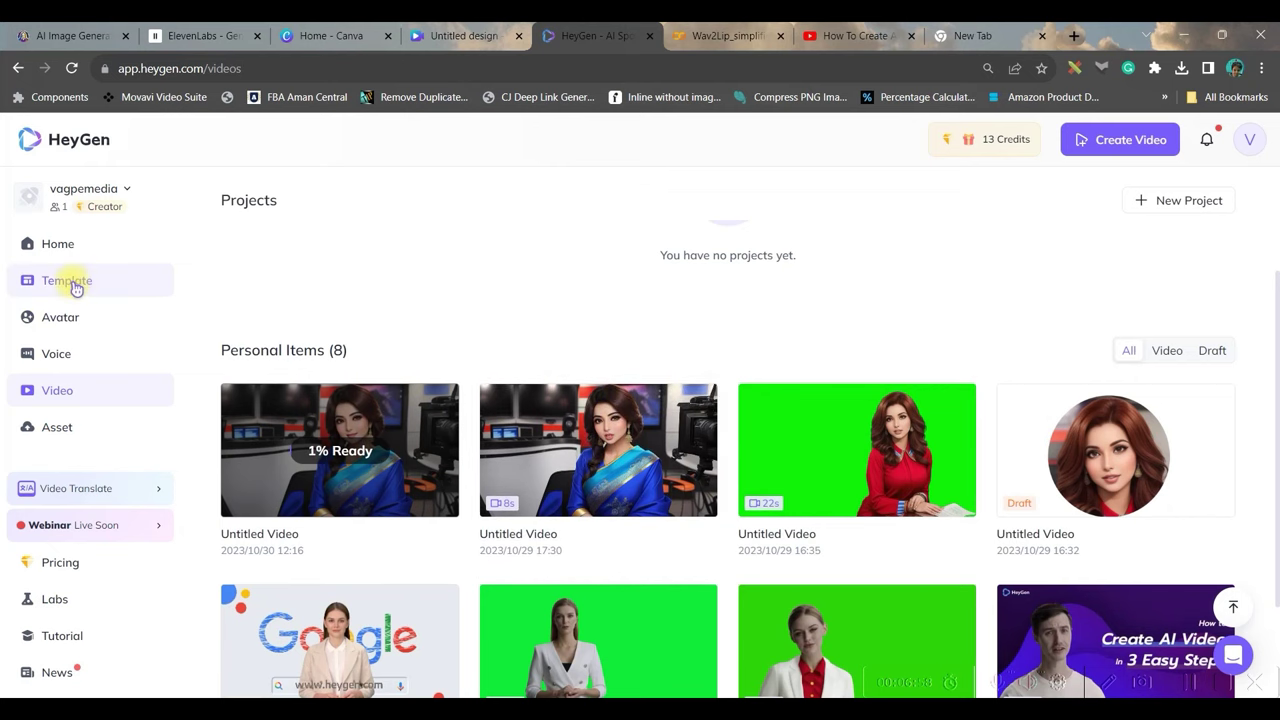
{"action": "left_click", "coordinate": [70, 280]}
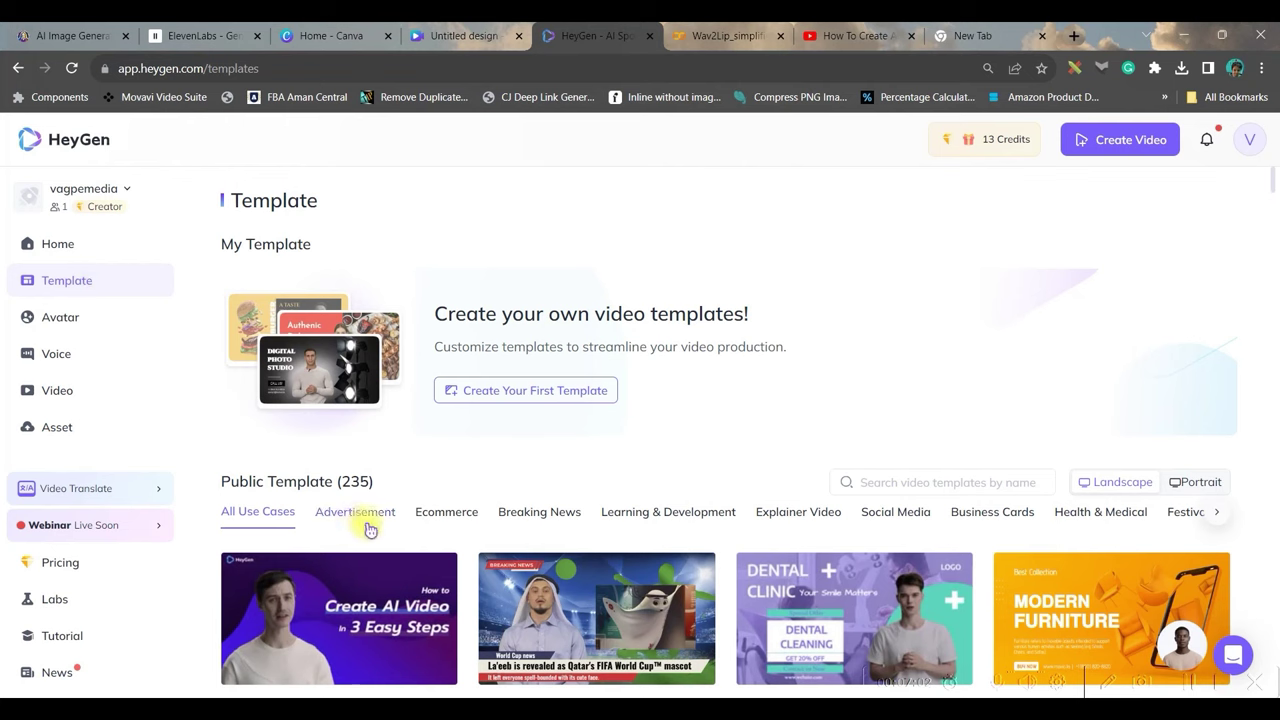
Step: Browse the Breaking News templates and preview the Social News template's download options
{"action": "left_click", "coordinate": [539, 515]}
{"action": "scroll", "coordinate": [594, 517], "scroll_direction": "down", "scroll_amount": 1}
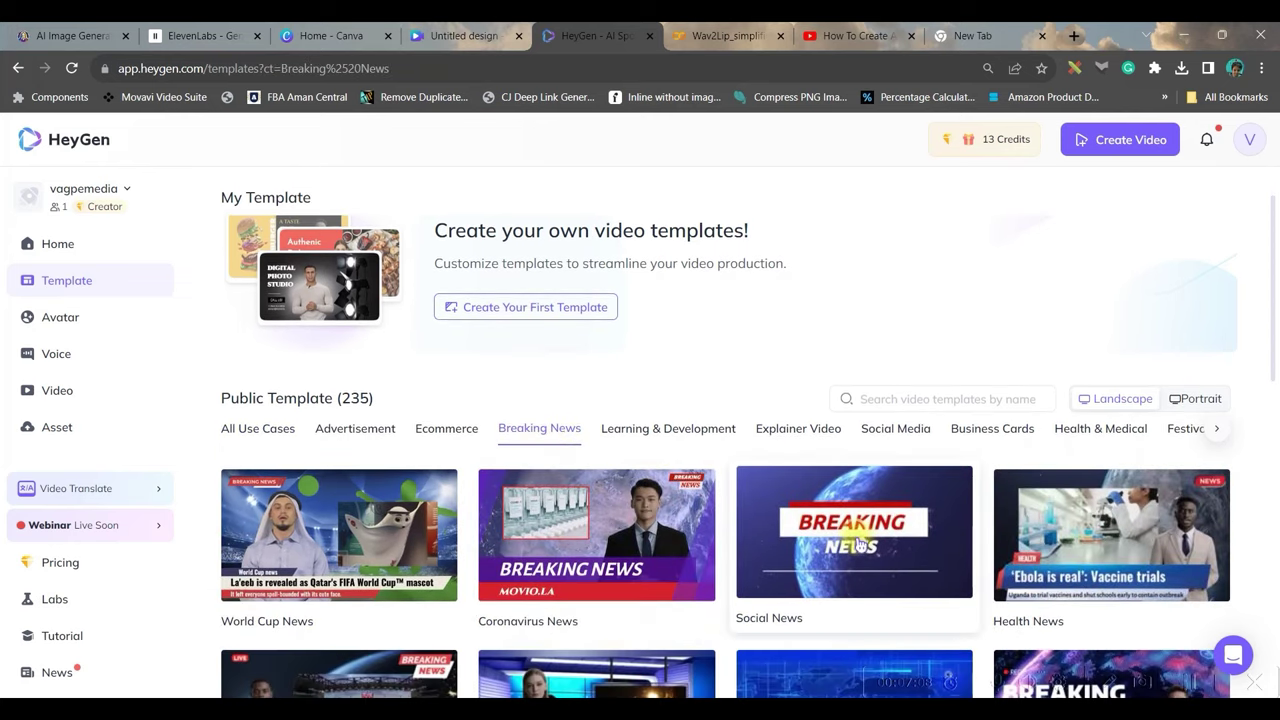
{"action": "scroll", "coordinate": [858, 543], "scroll_direction": "down", "scroll_amount": 2}
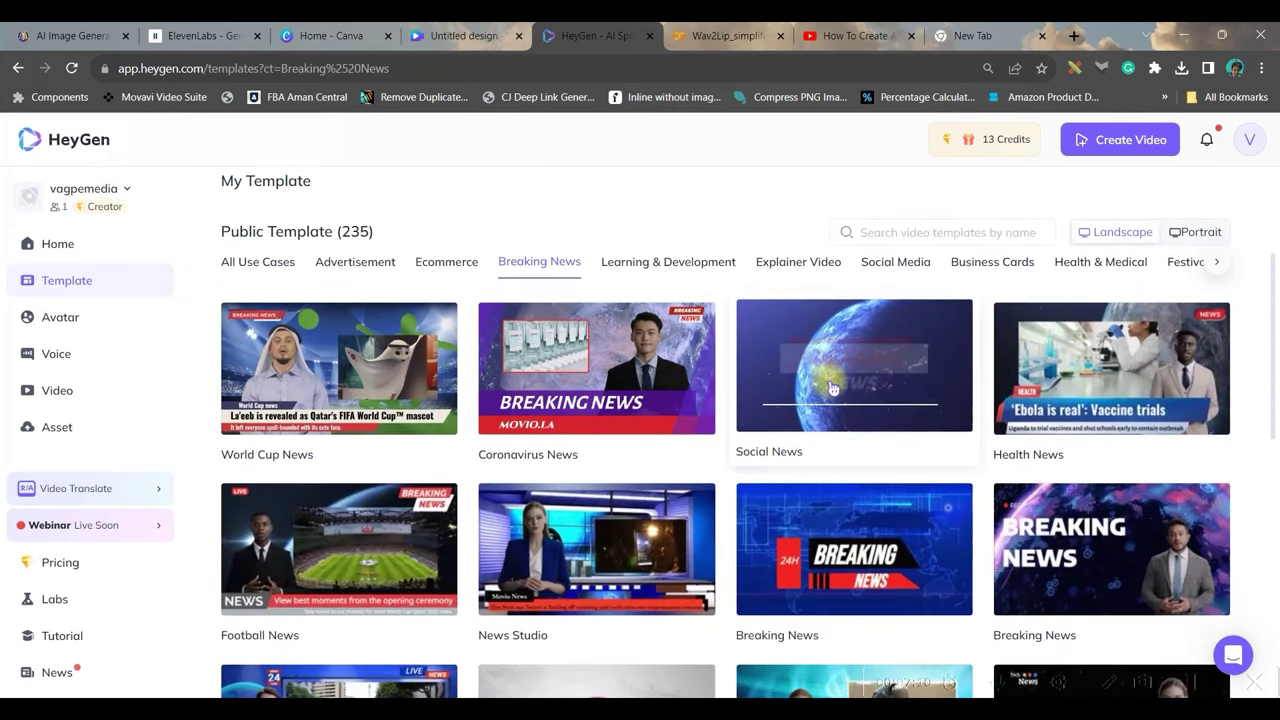
{"action": "right_click", "coordinate": [894, 368]}
{"action": "key", "text": "Escape"}
{"action": "left_click", "coordinate": [880, 365]}
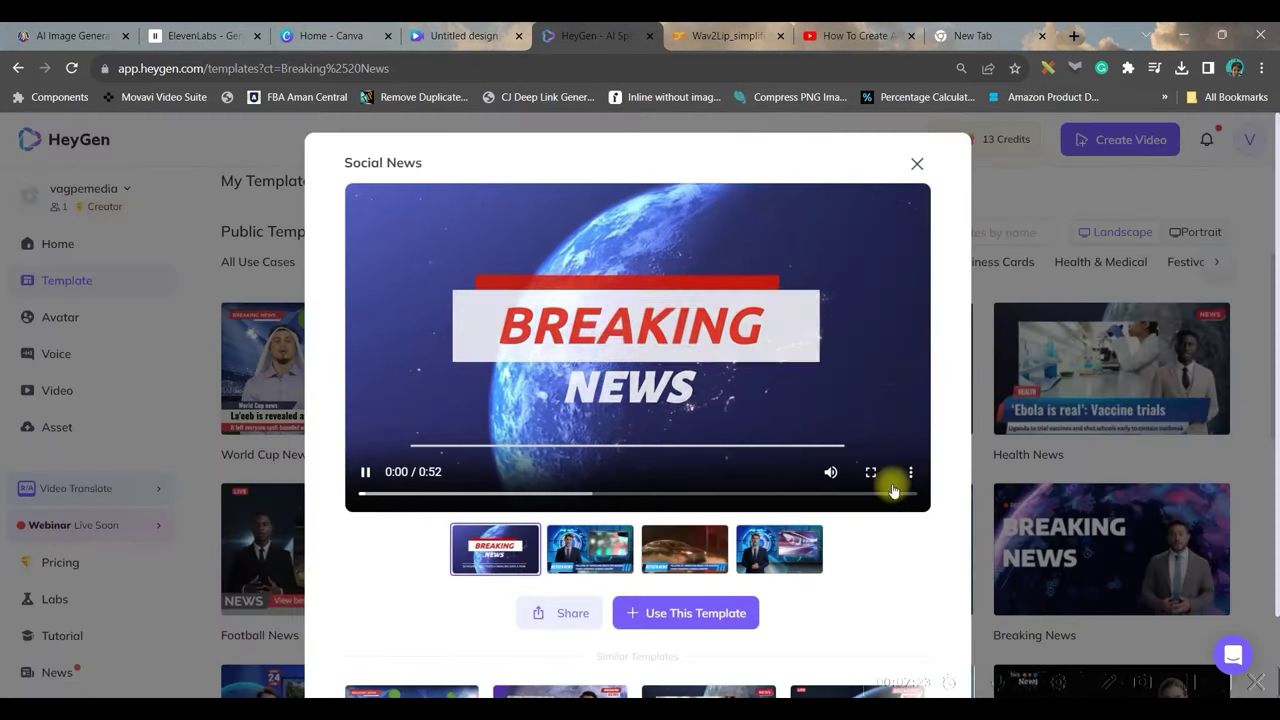
{"action": "left_click", "coordinate": [910, 472]}
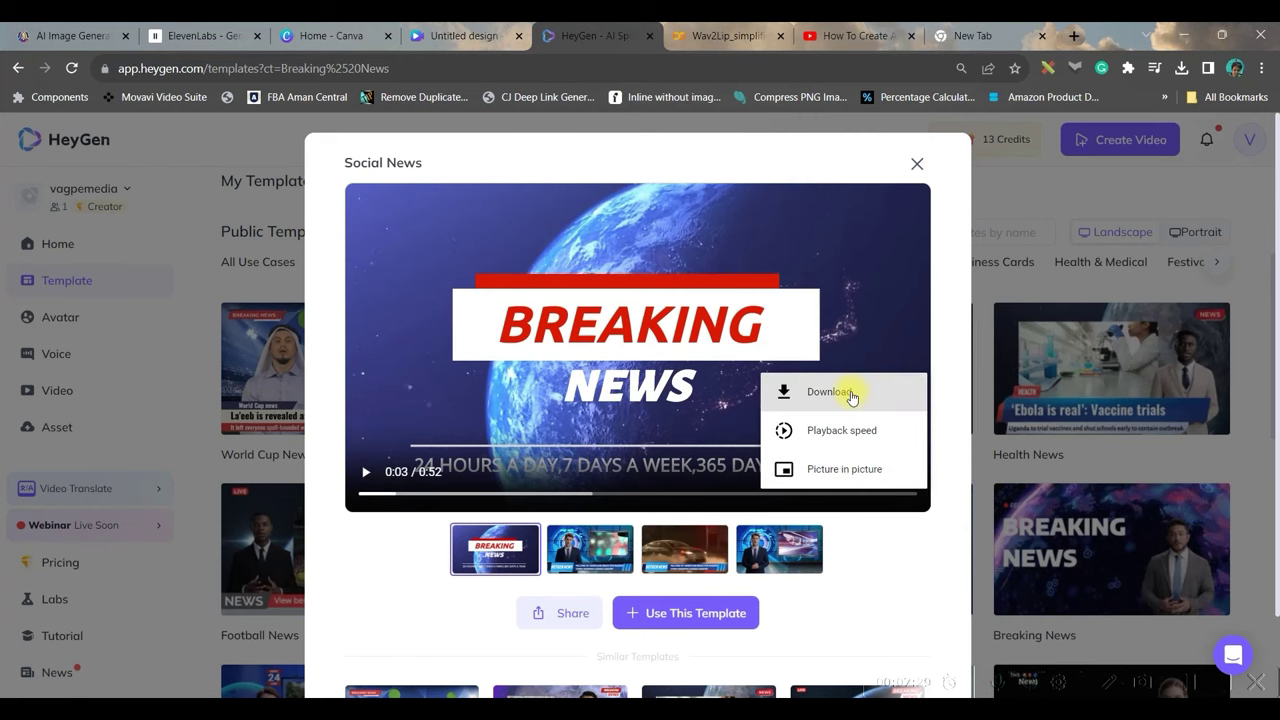
Step: Download the original 52-second Untitled Video at 1080P from your video library
{"action": "left_click", "coordinate": [48, 391]}
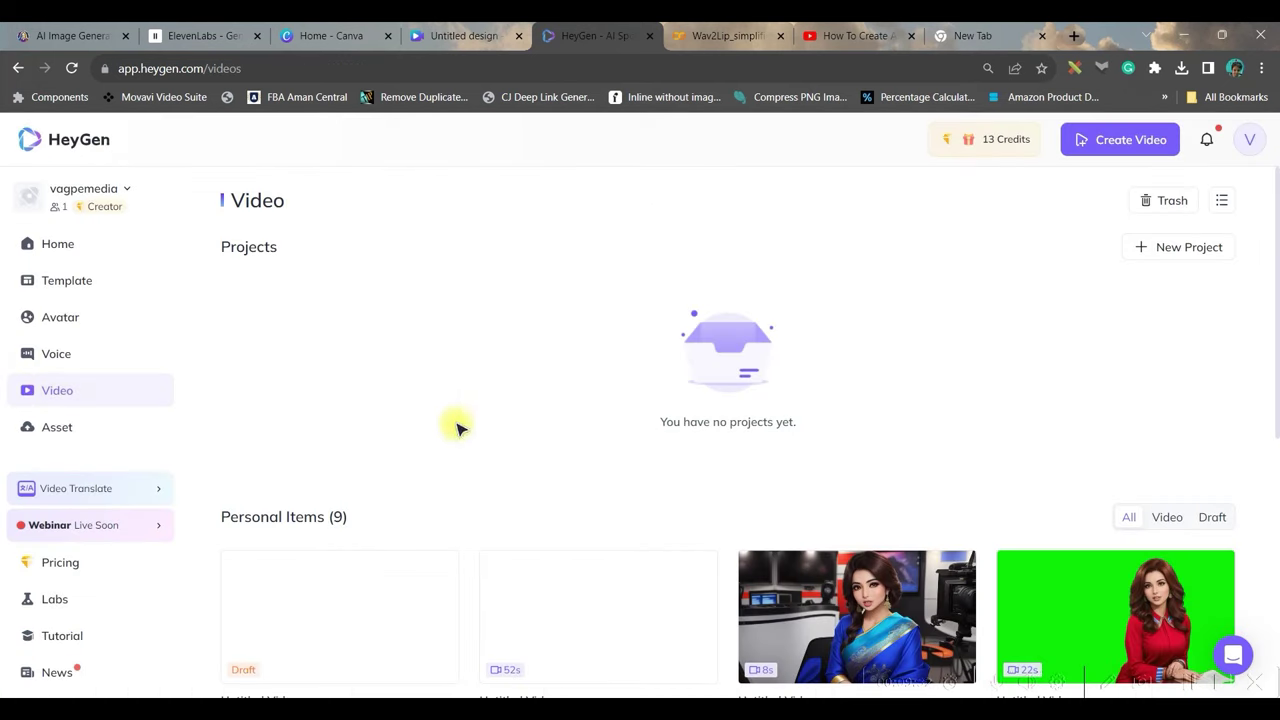
{"action": "scroll", "coordinate": [455, 428], "scroll_direction": "down", "scroll_amount": 2}
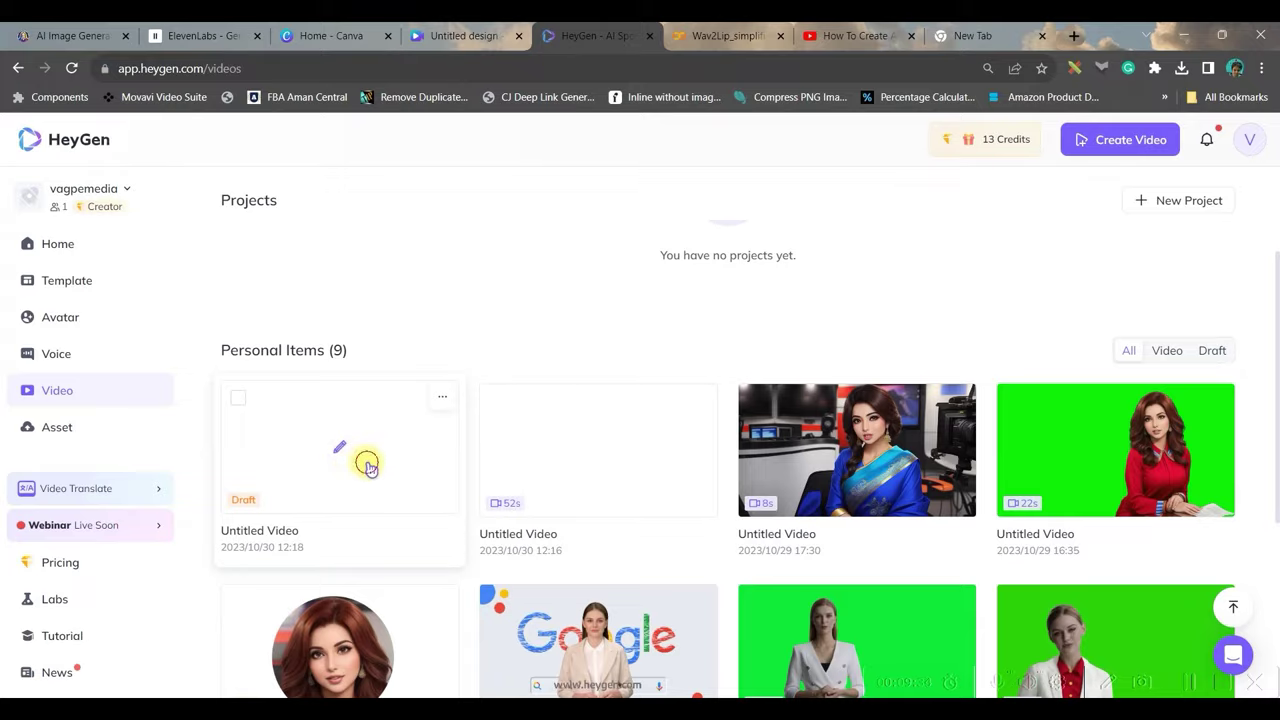
{"action": "left_click", "coordinate": [368, 466]}
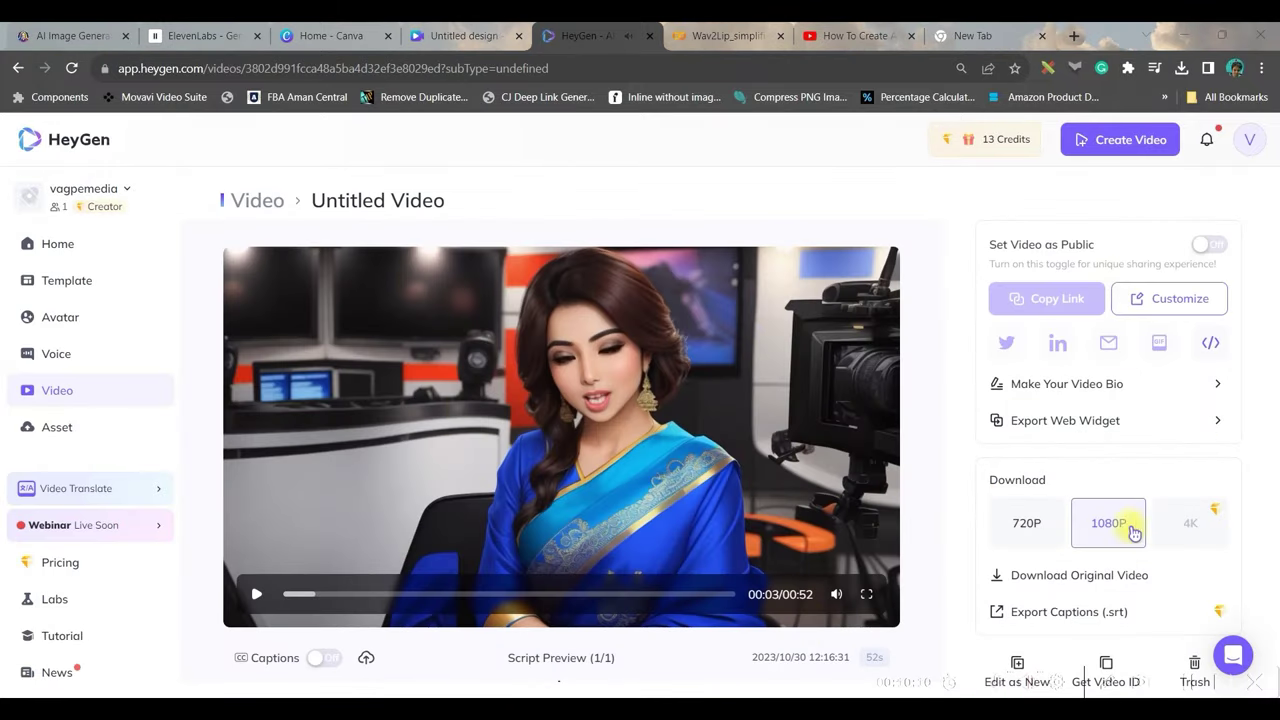
{"action": "left_click", "coordinate": [1114, 578]}
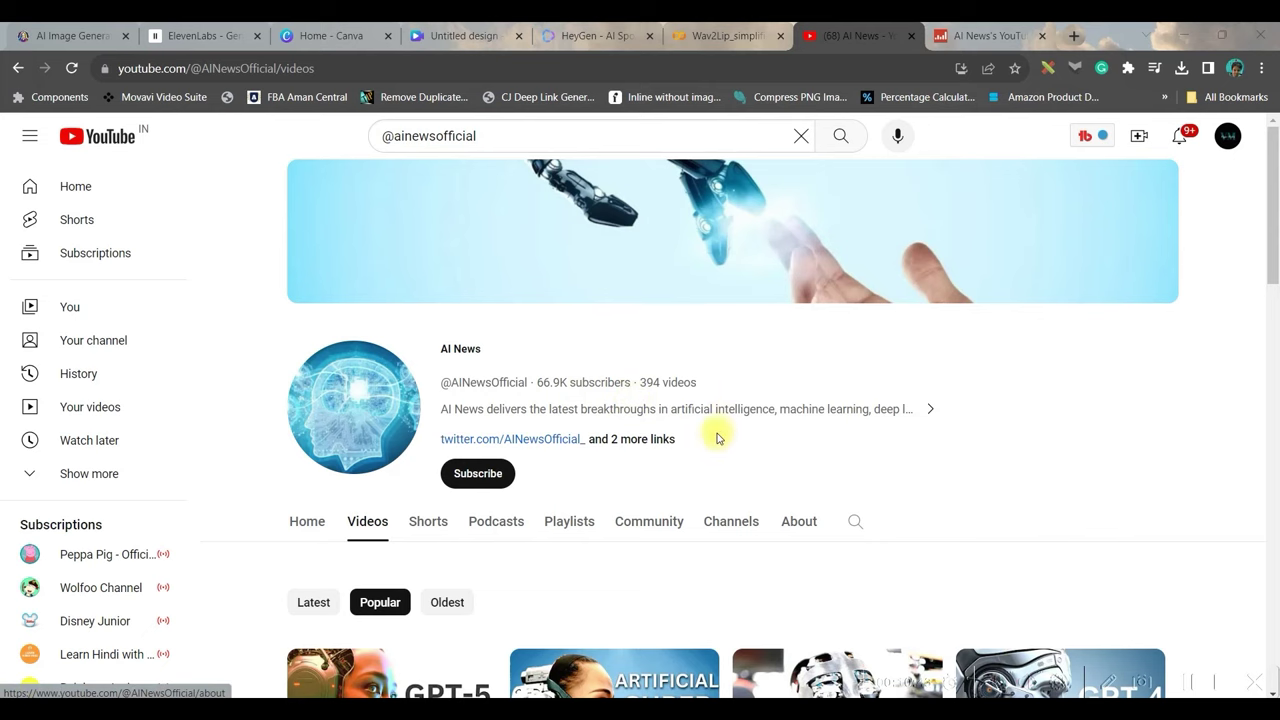
{"action": "scroll", "coordinate": [716, 437], "scroll_direction": "down", "scroll_amount": 3}
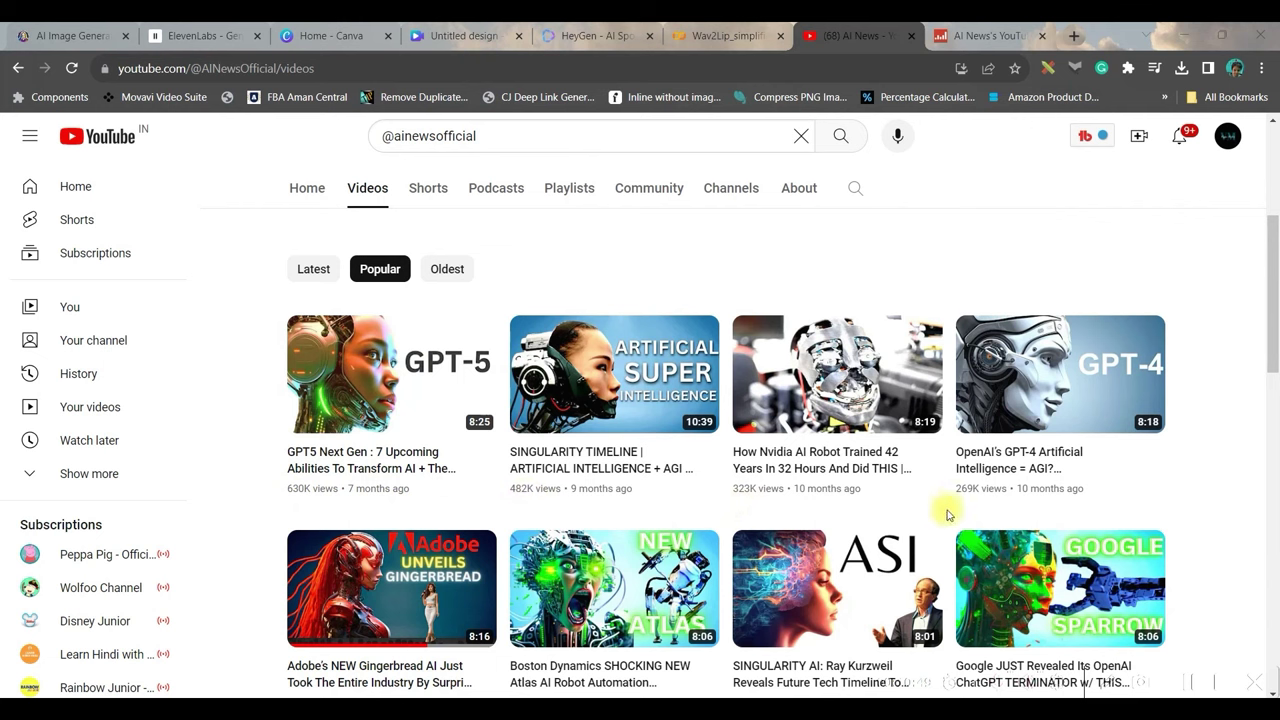
{"action": "scroll", "coordinate": [750, 512], "scroll_direction": "down", "scroll_amount": 3}
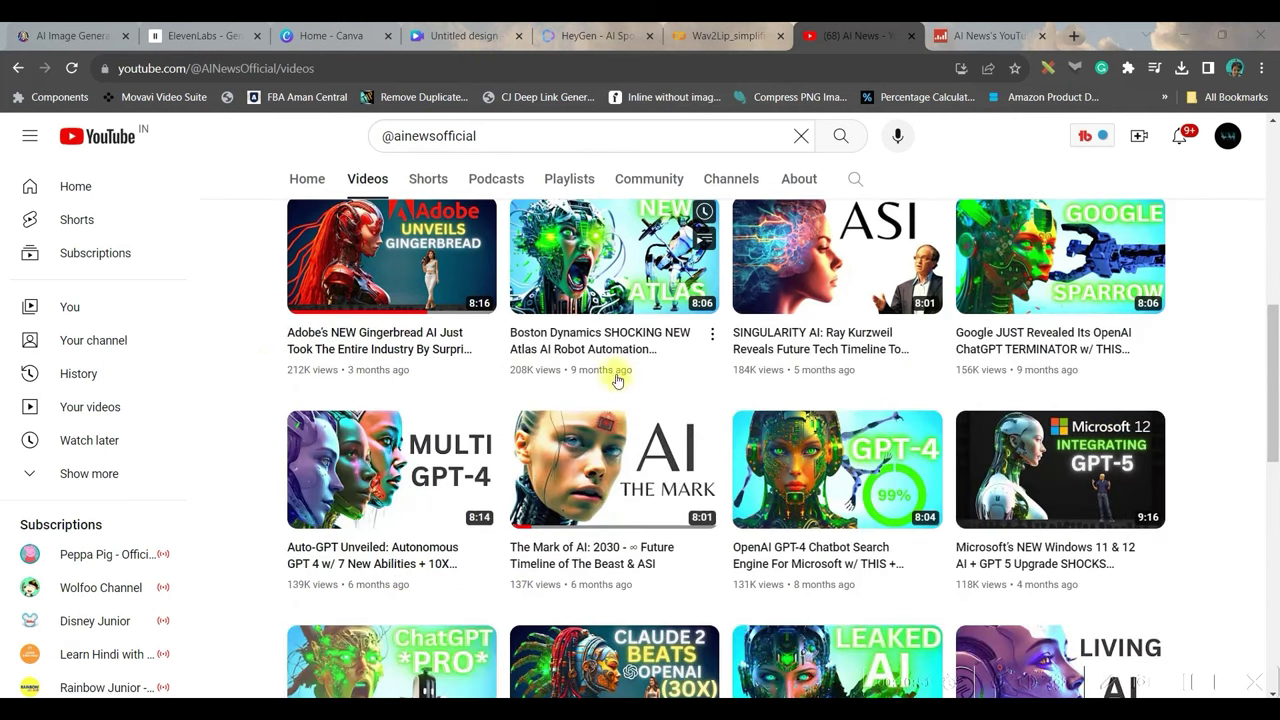
{"action": "scroll", "coordinate": [612, 378], "scroll_direction": "up", "scroll_amount": 3}
{"action": "scroll", "coordinate": [614, 379], "scroll_direction": "up", "scroll_amount": 4}
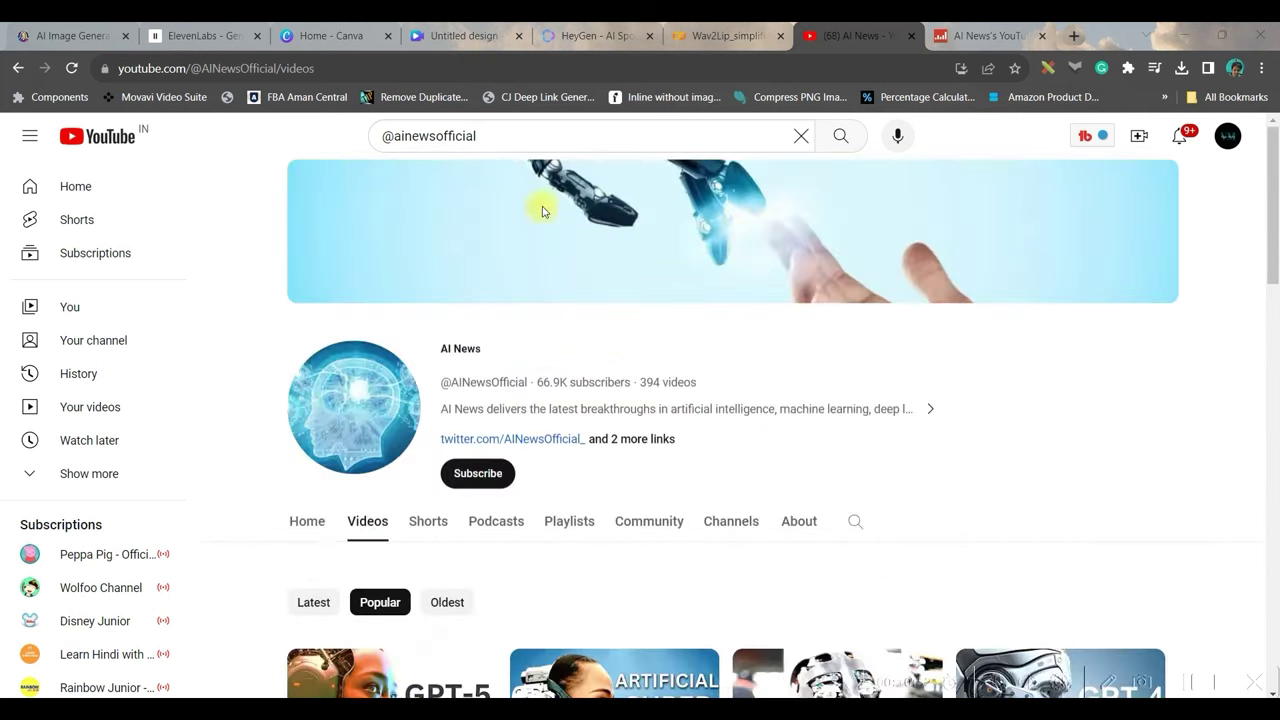
Step: Scroll through AI News's Social Blade rank cards, estimated earnings and daily stats table
{"action": "left_click", "coordinate": [966, 36]}
{"action": "scroll", "coordinate": [590, 450], "scroll_direction": "down", "scroll_amount": 2}
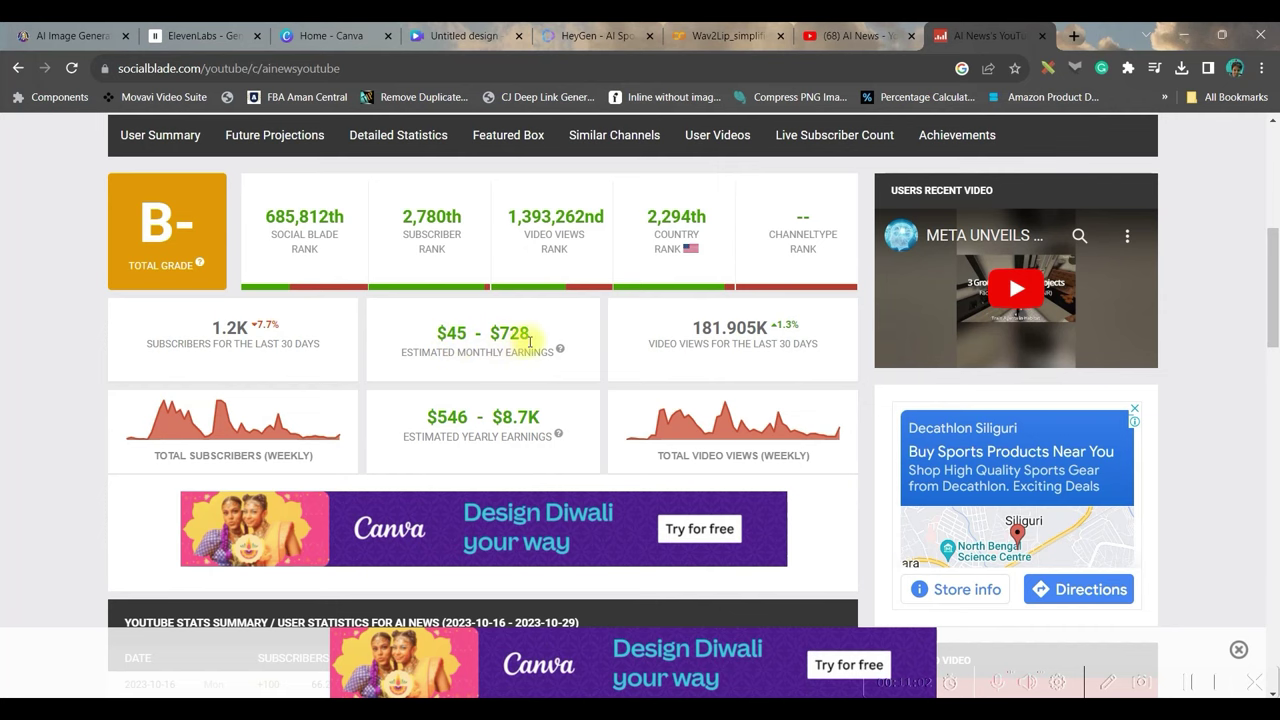
{"action": "scroll", "coordinate": [566, 354], "scroll_direction": "down", "scroll_amount": 1}
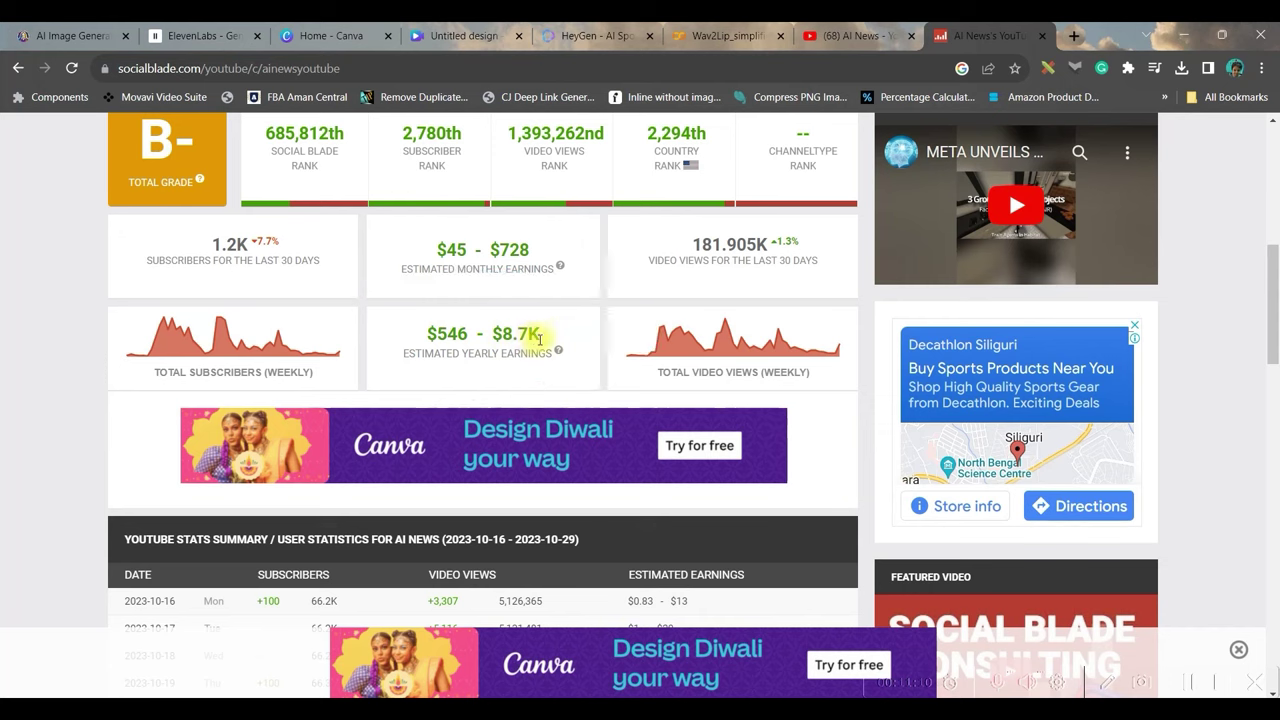
{"action": "scroll", "coordinate": [617, 422], "scroll_direction": "down", "scroll_amount": 2}
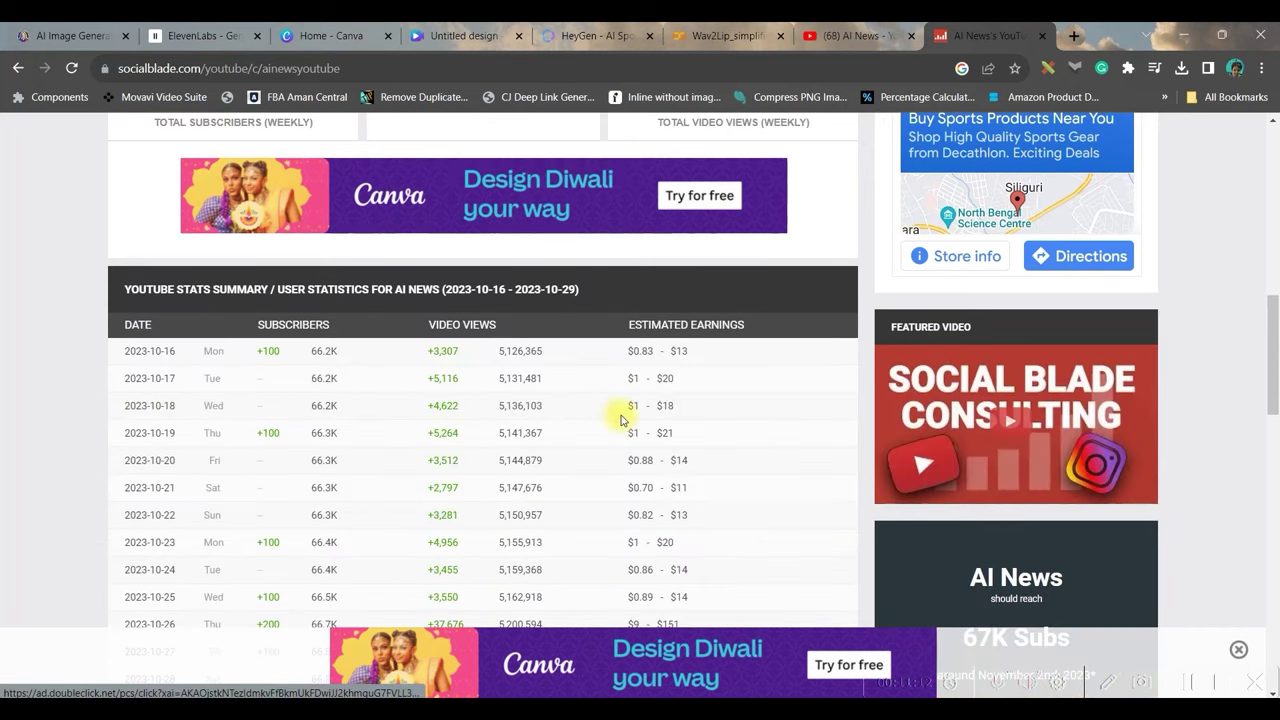
{"action": "scroll", "coordinate": [620, 420], "scroll_direction": "up", "scroll_amount": 10}
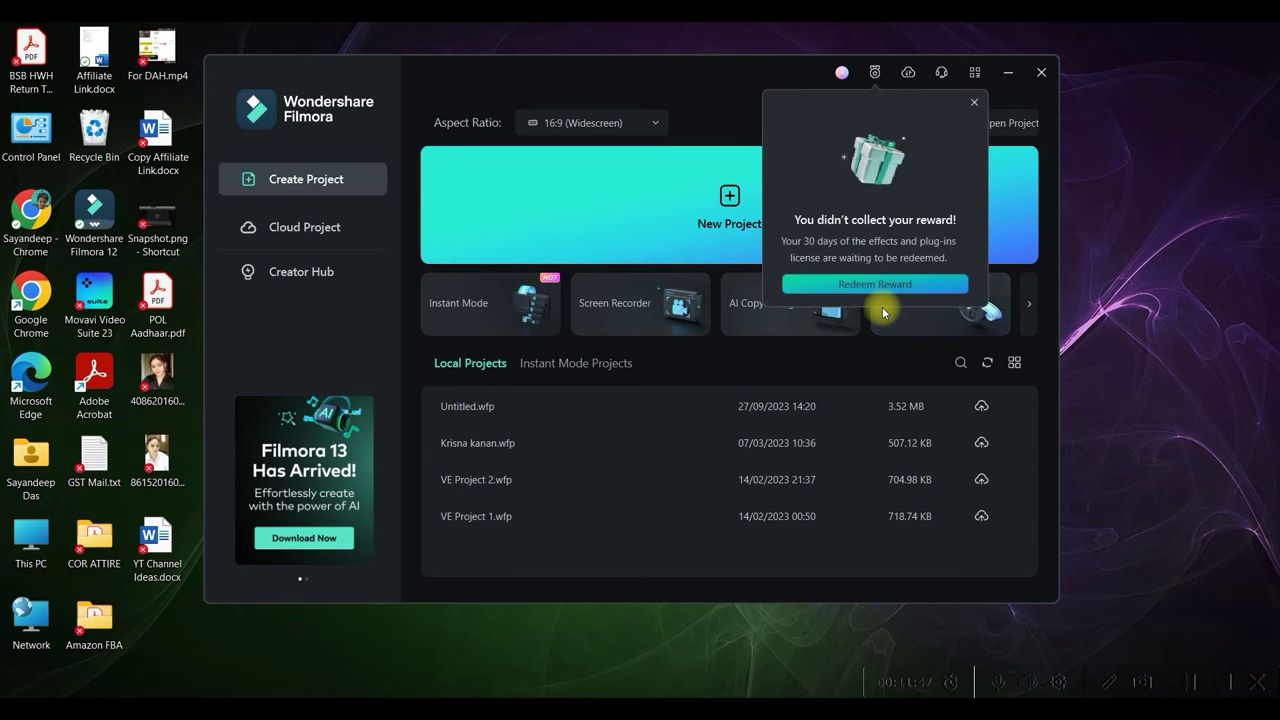
Step: Close the reward popup, keep the 16:9 (Widescreen) aspect ratio, and create a New Project
{"action": "left_click", "coordinate": [975, 103]}
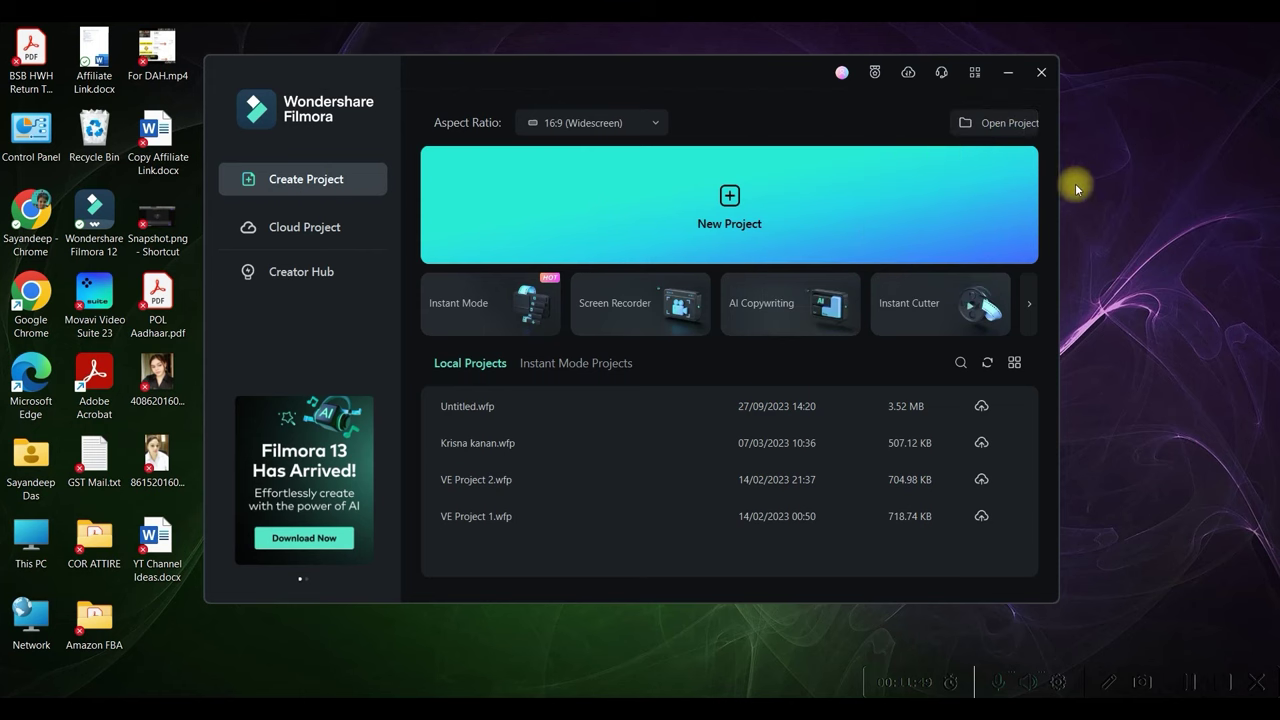
{"action": "left_click", "coordinate": [600, 121]}
{"action": "left_click", "coordinate": [602, 155]}
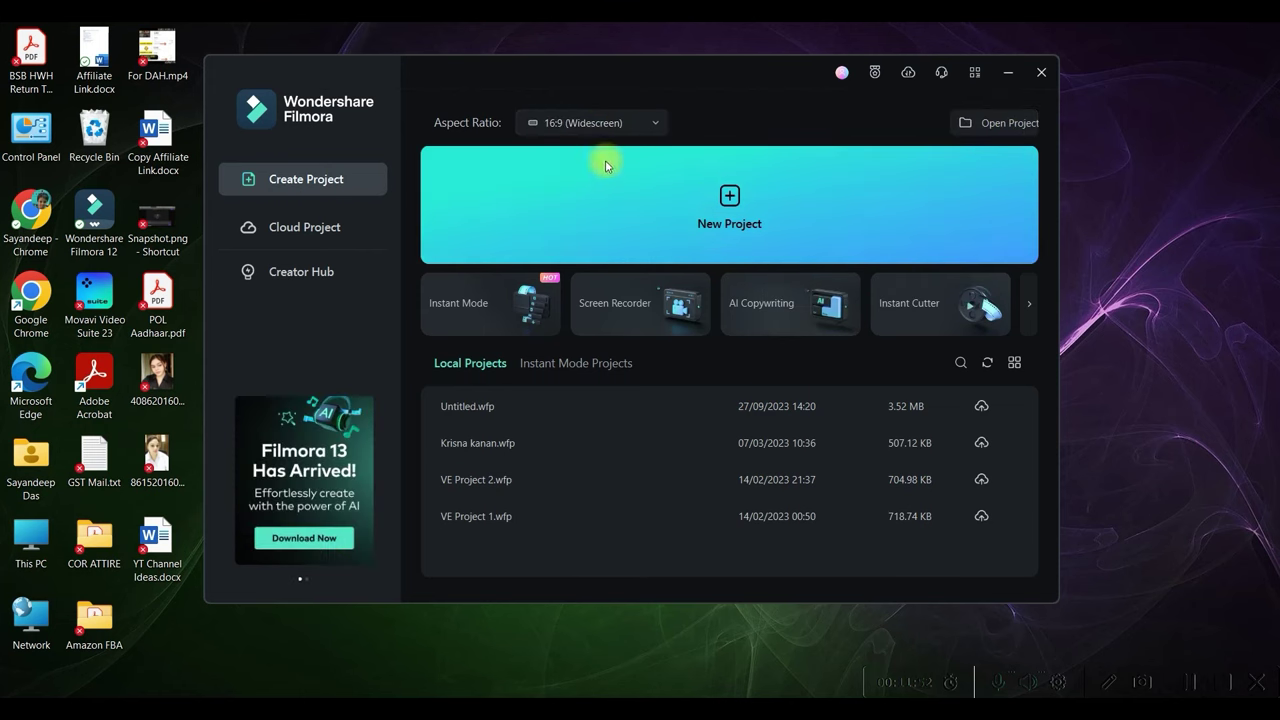
{"action": "left_click", "coordinate": [737, 199]}
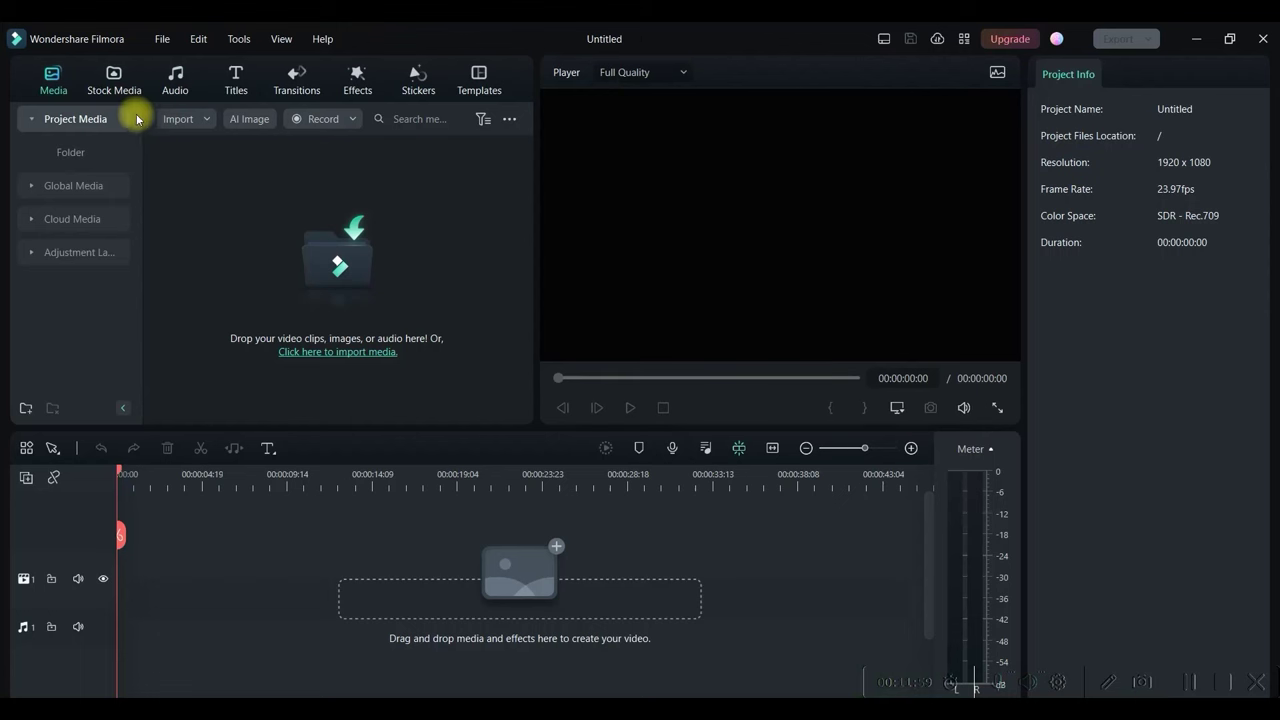
Step: Import the Untitled Video file from the ASSETS > VIDEO folder into the project media
{"action": "mouse_move", "coordinate": [173, 125]}
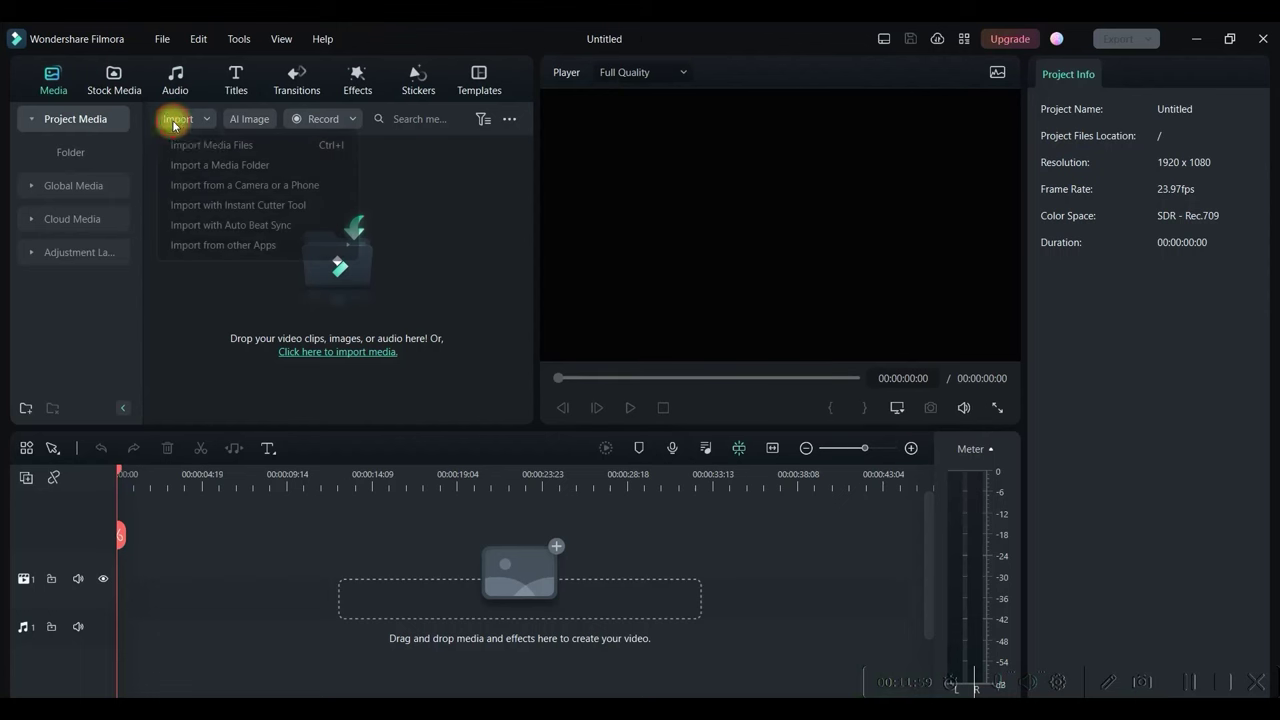
{"action": "left_click", "coordinate": [210, 147]}
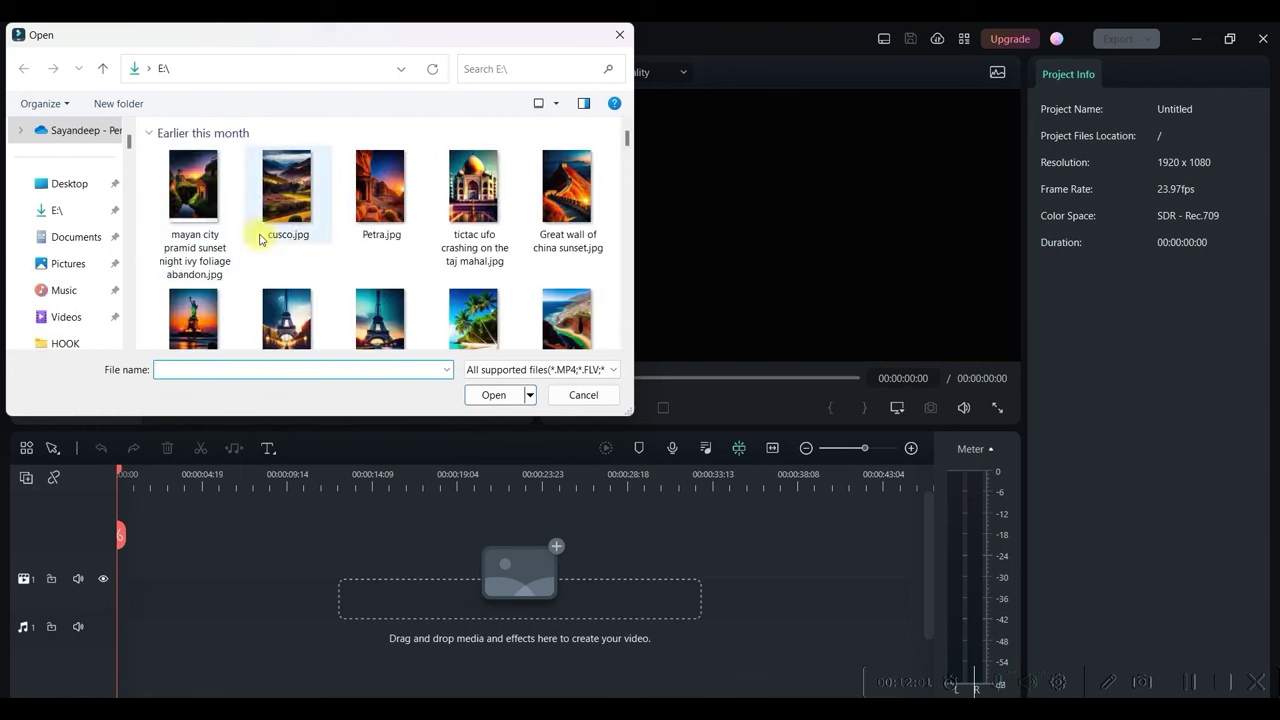
{"action": "scroll", "coordinate": [80, 300], "scroll_direction": "down", "scroll_amount": 2}
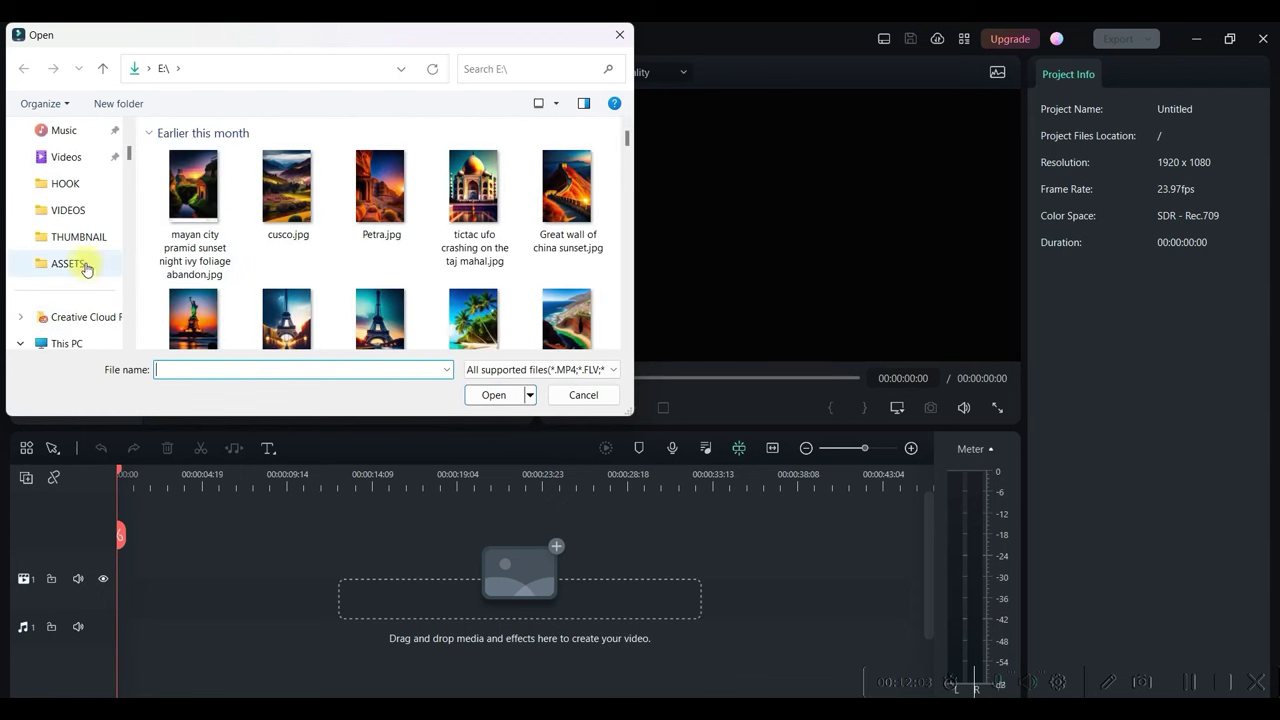
{"action": "left_click", "coordinate": [68, 263]}
{"action": "double_click", "coordinate": [305, 172]}
{"action": "left_click", "coordinate": [196, 176]}
{"action": "left_click", "coordinate": [500, 395]}
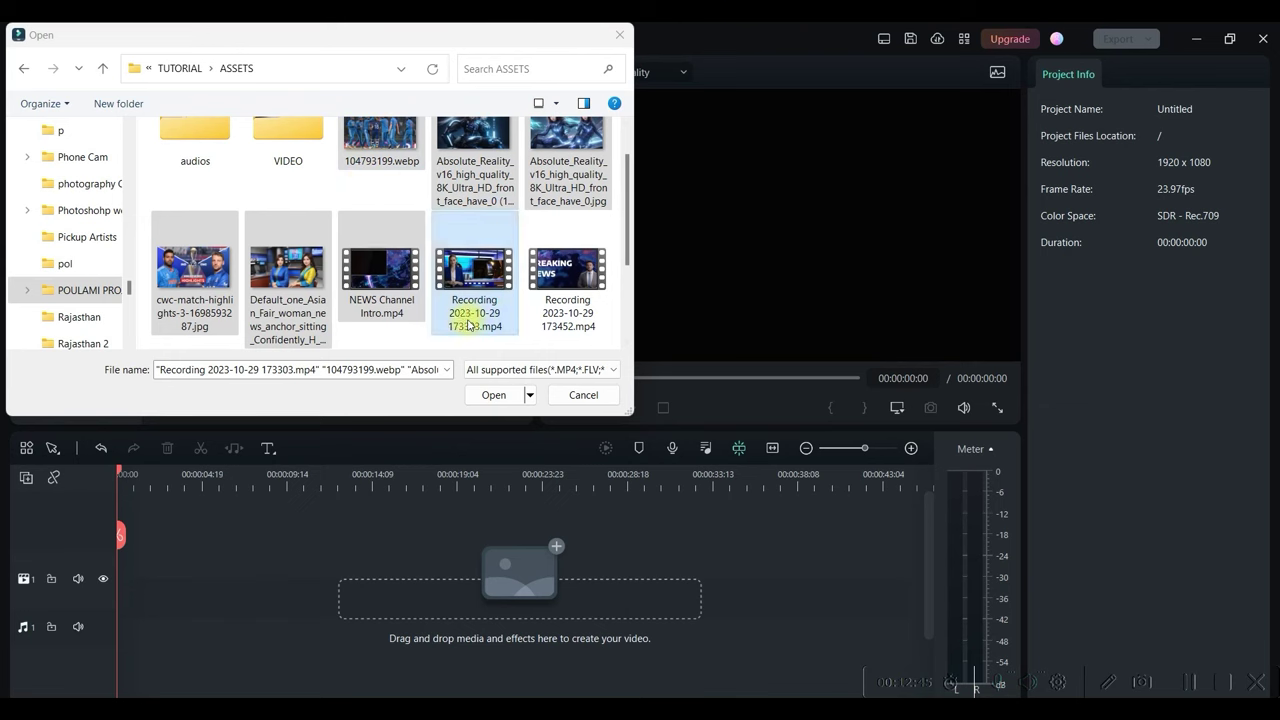
{"action": "key", "text": "Return"}
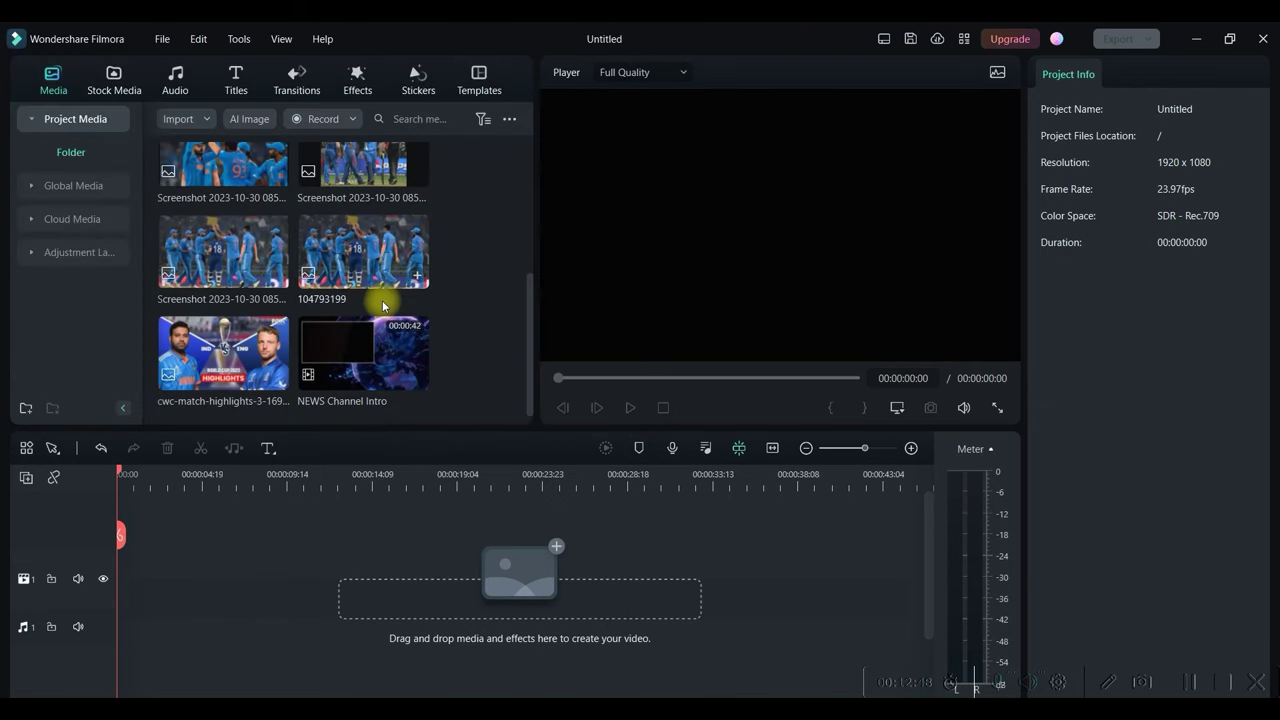
Step: Add a second video track with the anchor video and the breaking-news intro at the start
{"action": "scroll", "coordinate": [387, 283], "scroll_direction": "up", "scroll_amount": 5}
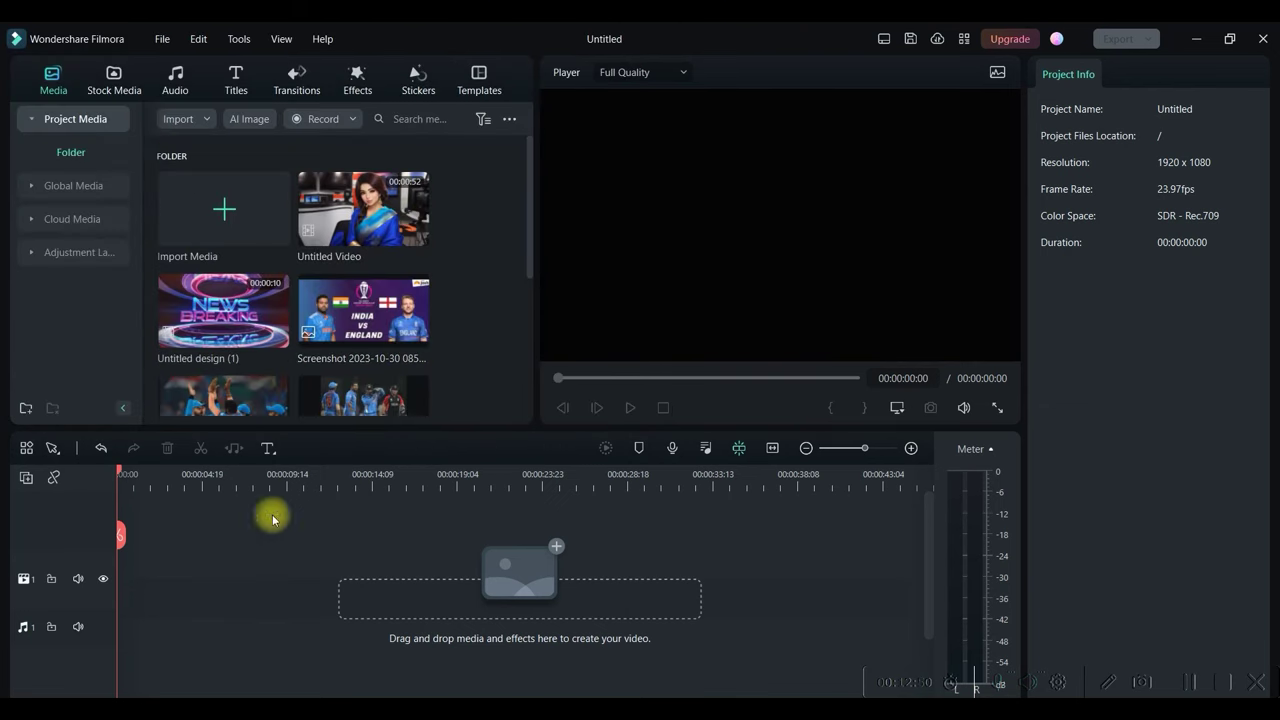
{"action": "left_click", "coordinate": [27, 479]}
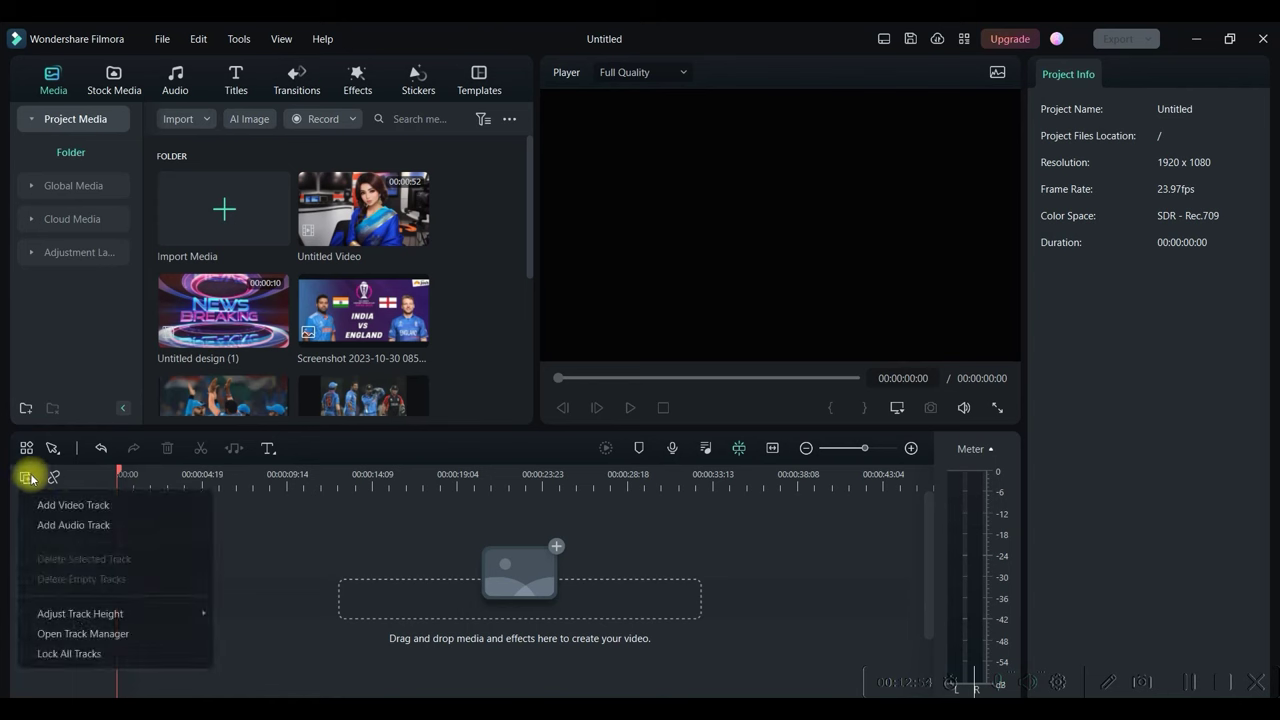
{"action": "left_click", "coordinate": [60, 505]}
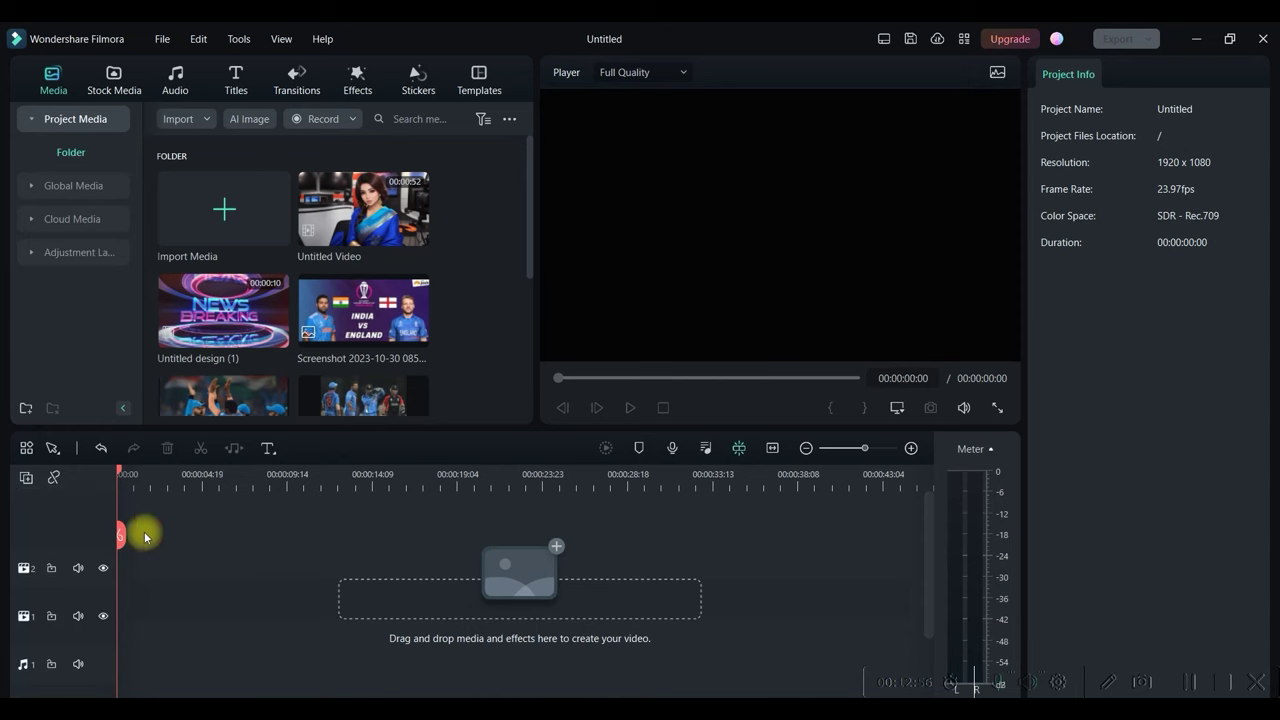
{"action": "left_click_drag", "start_coordinate": [376, 200], "coordinate": [225, 568]}
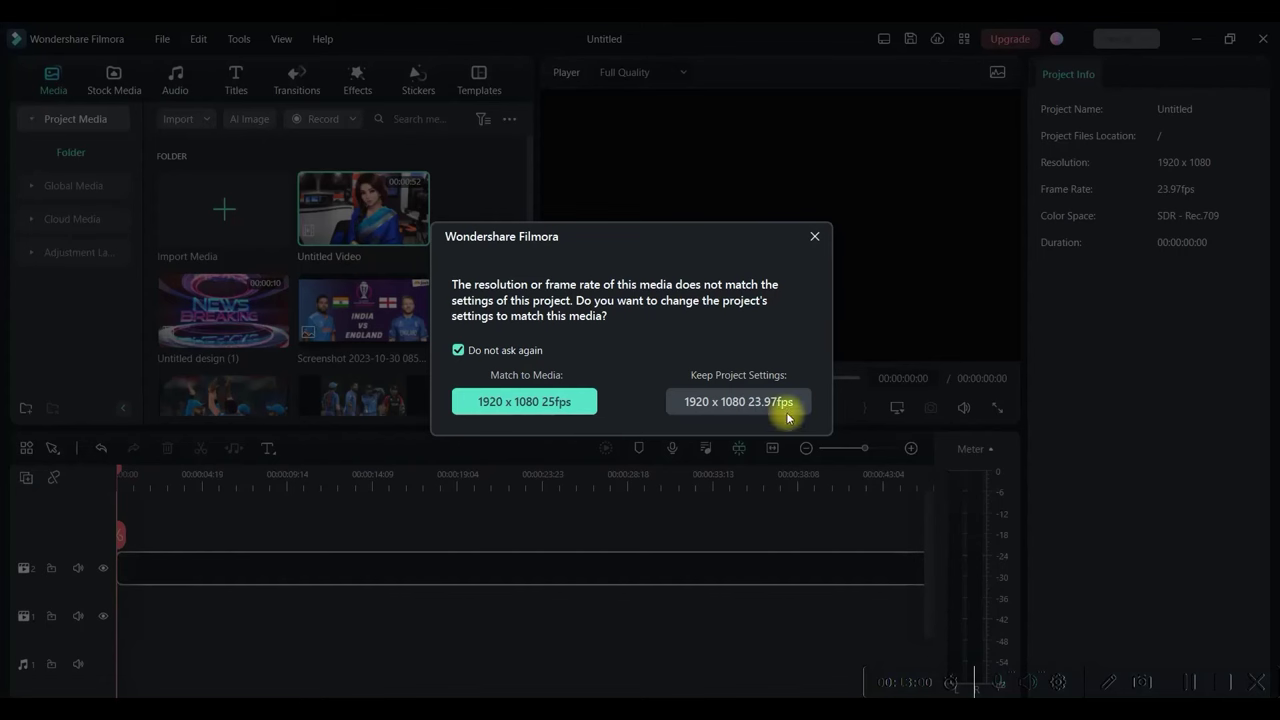
{"action": "left_click", "coordinate": [818, 234]}
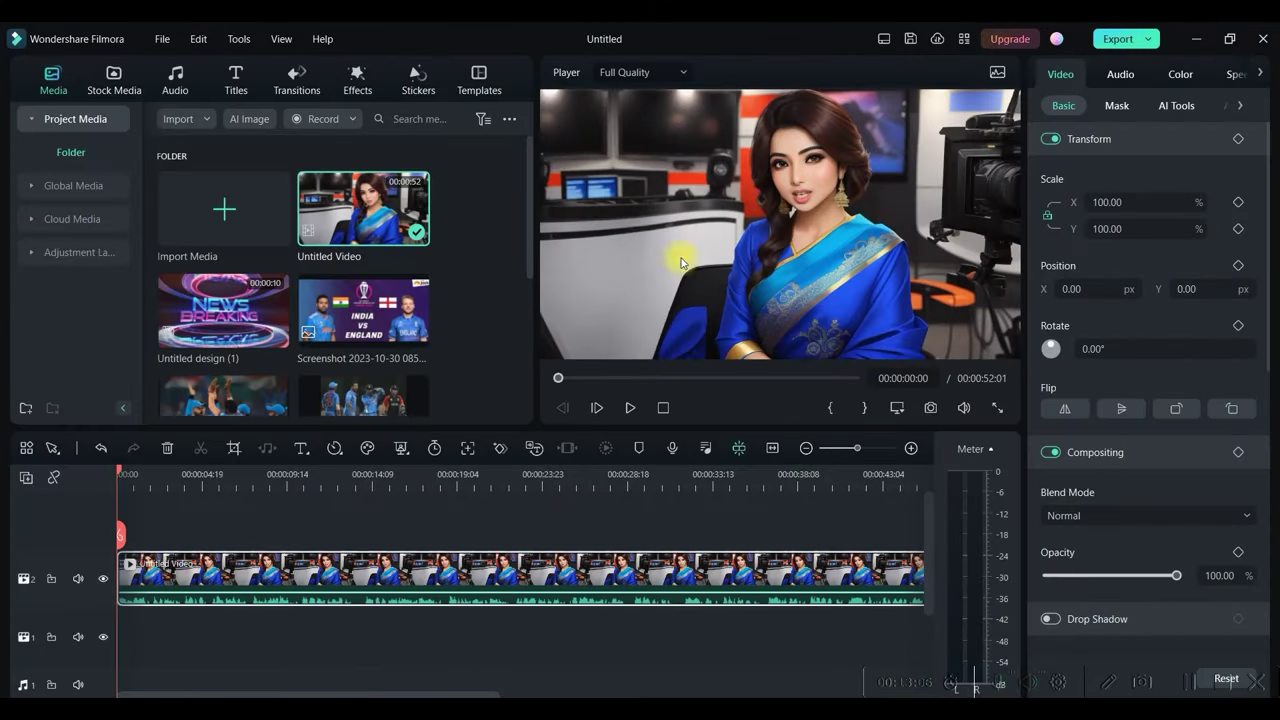
{"action": "scroll", "coordinate": [300, 330], "scroll_direction": "down", "scroll_amount": 3}
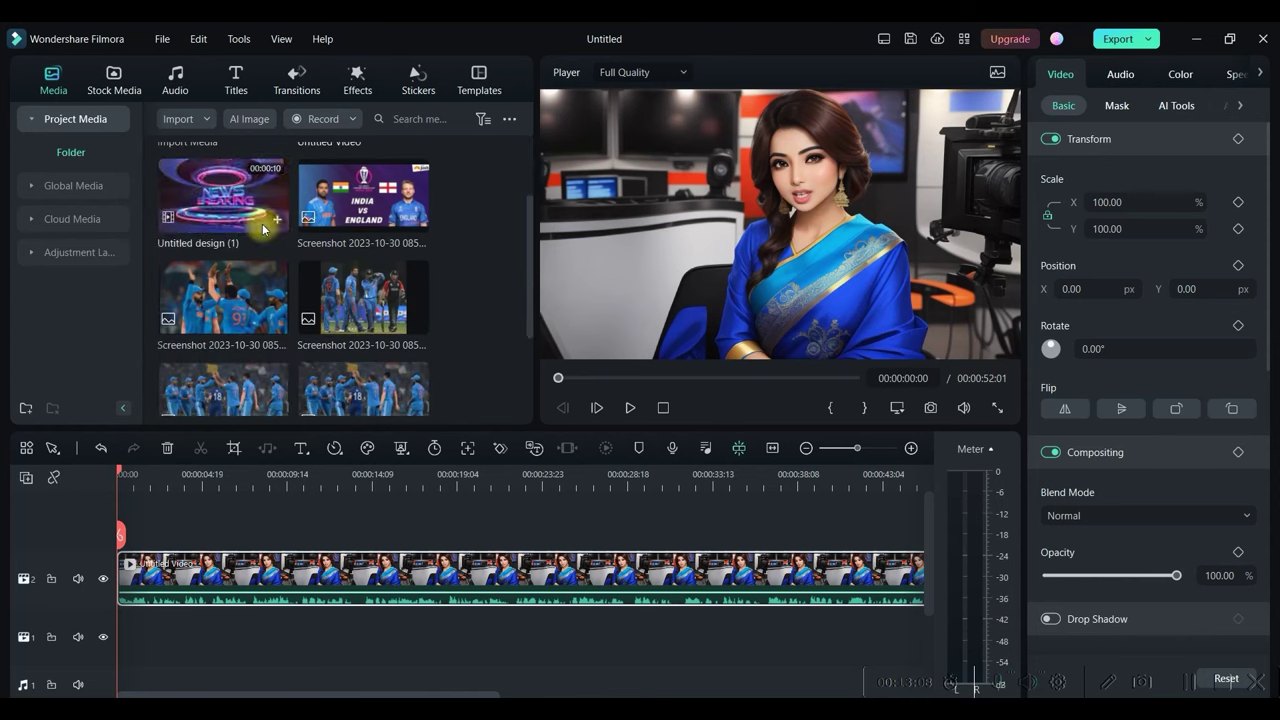
{"action": "left_click_drag", "start_coordinate": [263, 230], "coordinate": [224, 563]}
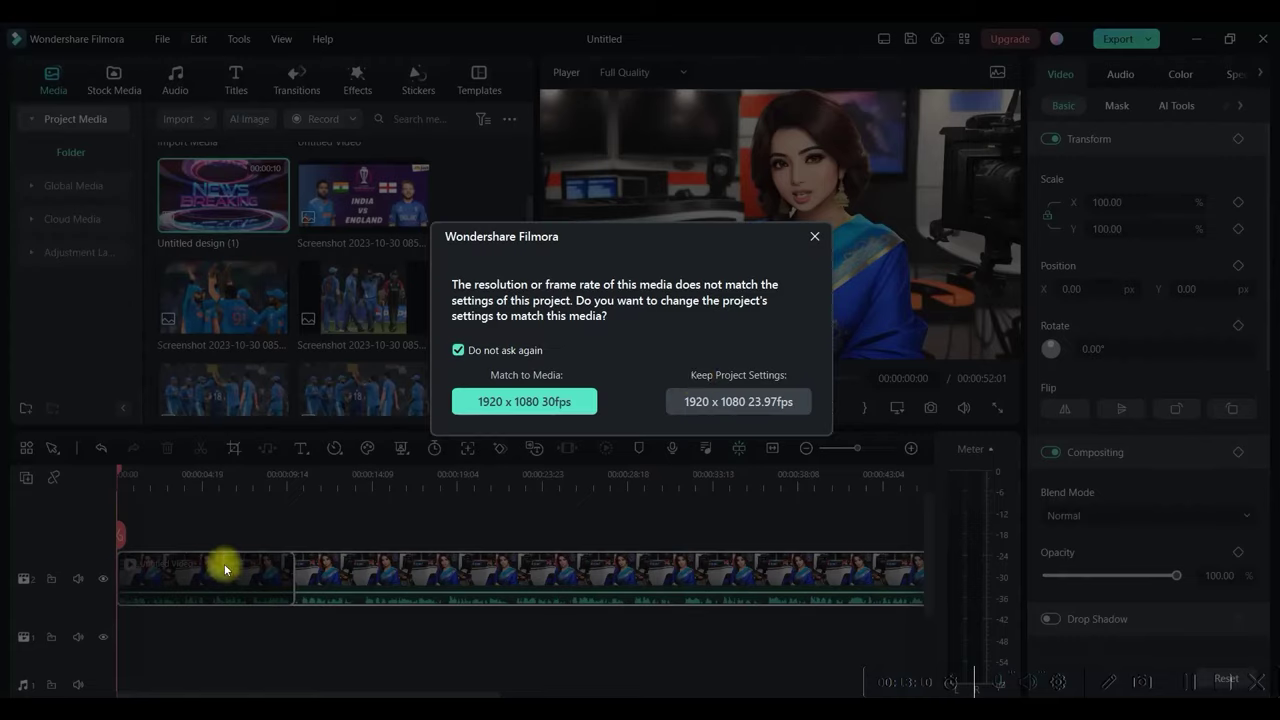
{"action": "left_click", "coordinate": [815, 236]}
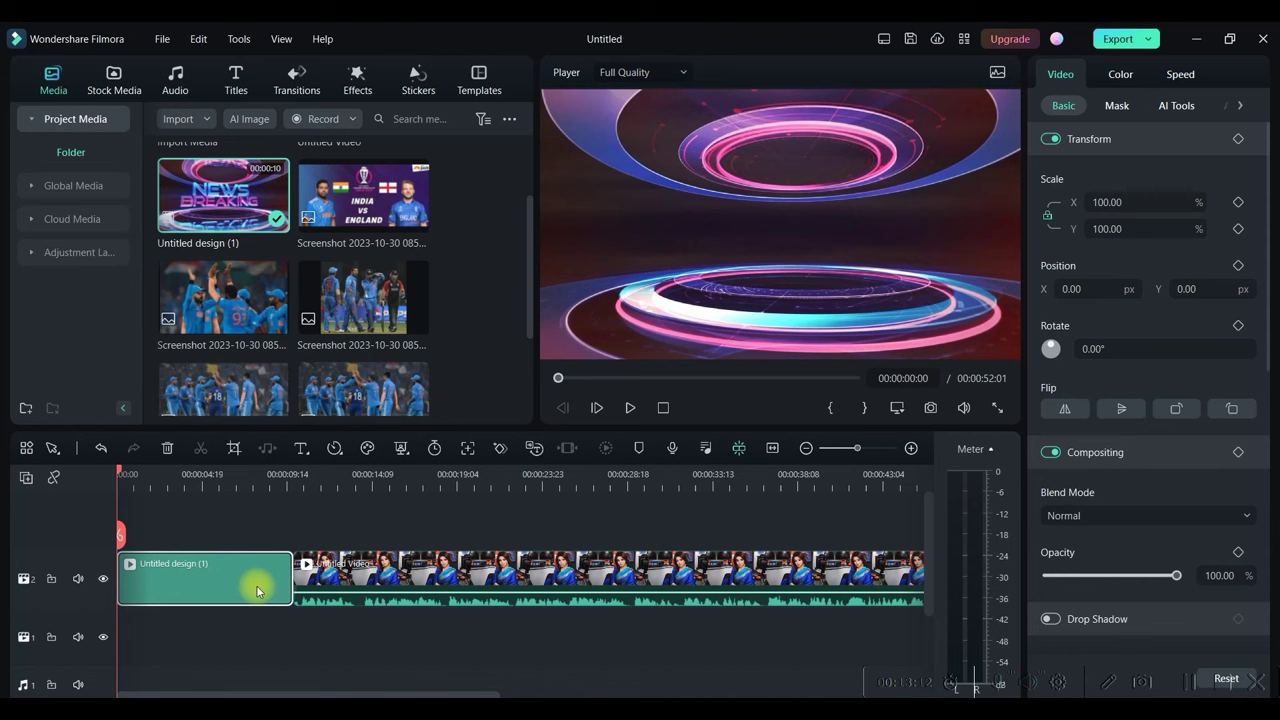
Step: Place the NEWS Channel Intro on track 1 beneath the anchor video
{"action": "left_click", "coordinate": [376, 566]}
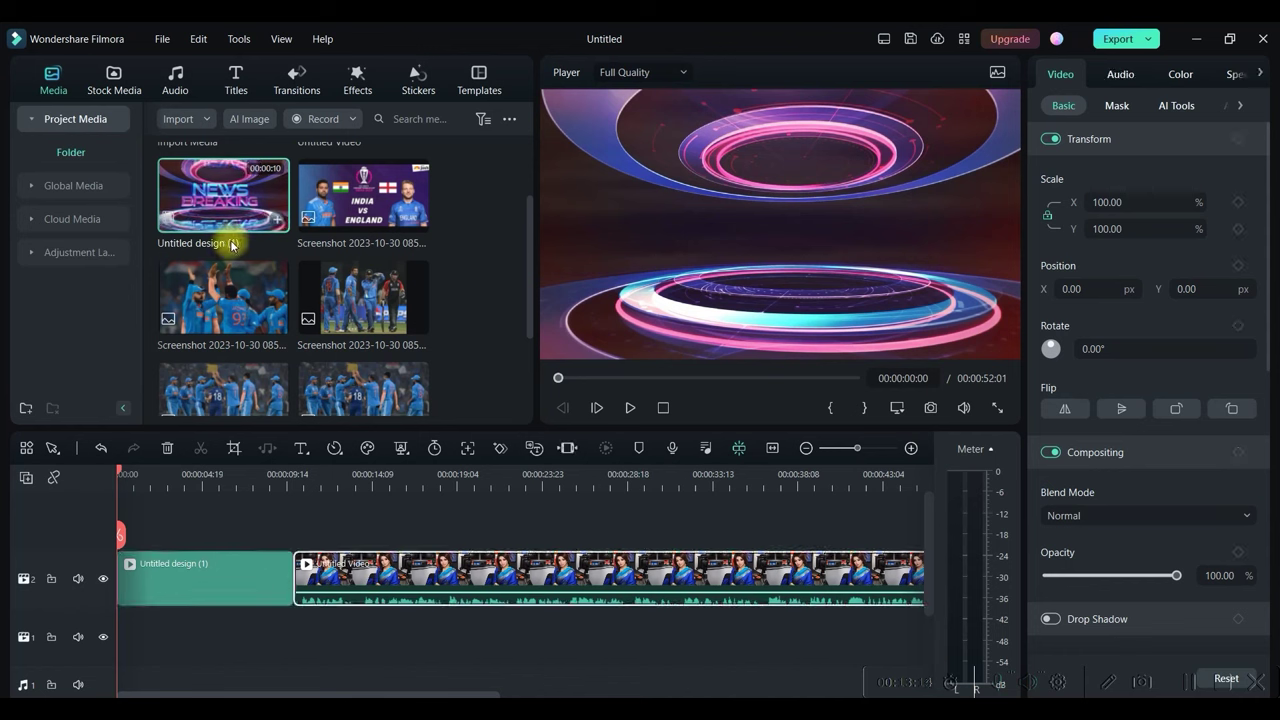
{"action": "scroll", "coordinate": [274, 262], "scroll_direction": "down", "scroll_amount": 2}
{"action": "left_click_drag", "start_coordinate": [365, 355], "coordinate": [306, 640]}
{"action": "left_click", "coordinate": [817, 234]}
{"action": "left_click", "coordinate": [552, 520]}
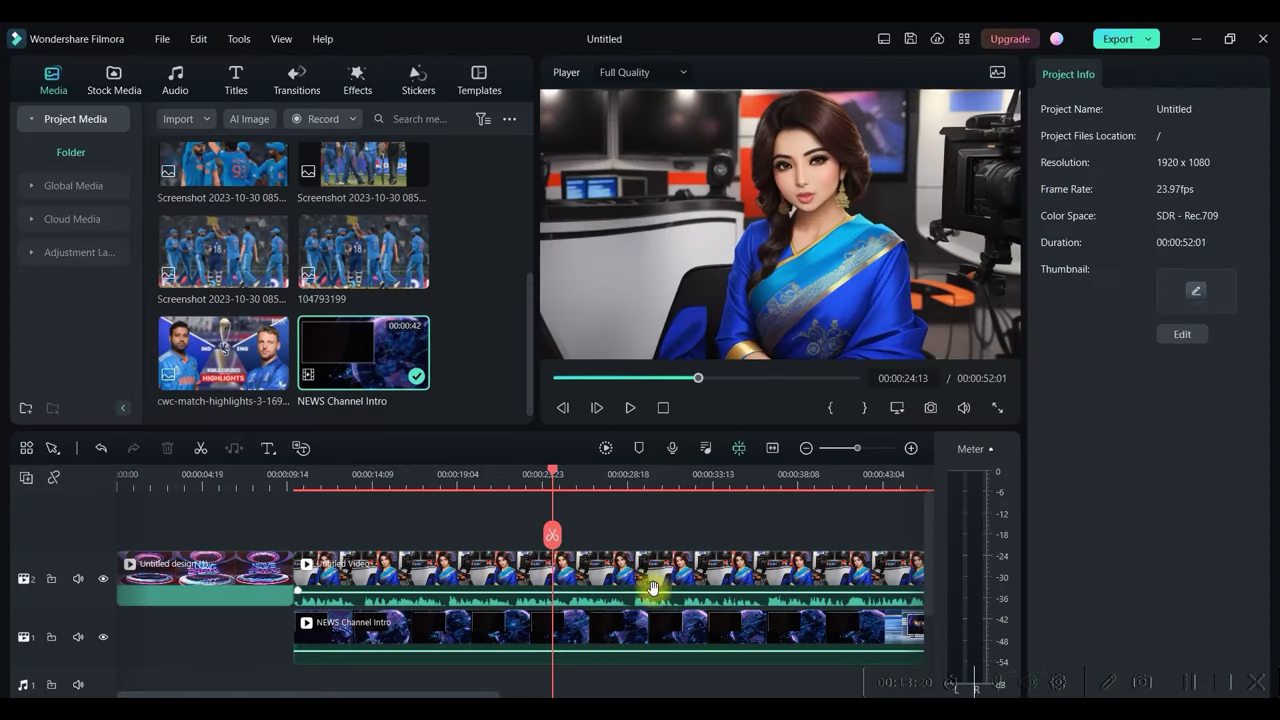
Step: Enable AI Portrait on the anchor clip and drag the presenter to the frame's right side
{"action": "left_click", "coordinate": [443, 578]}
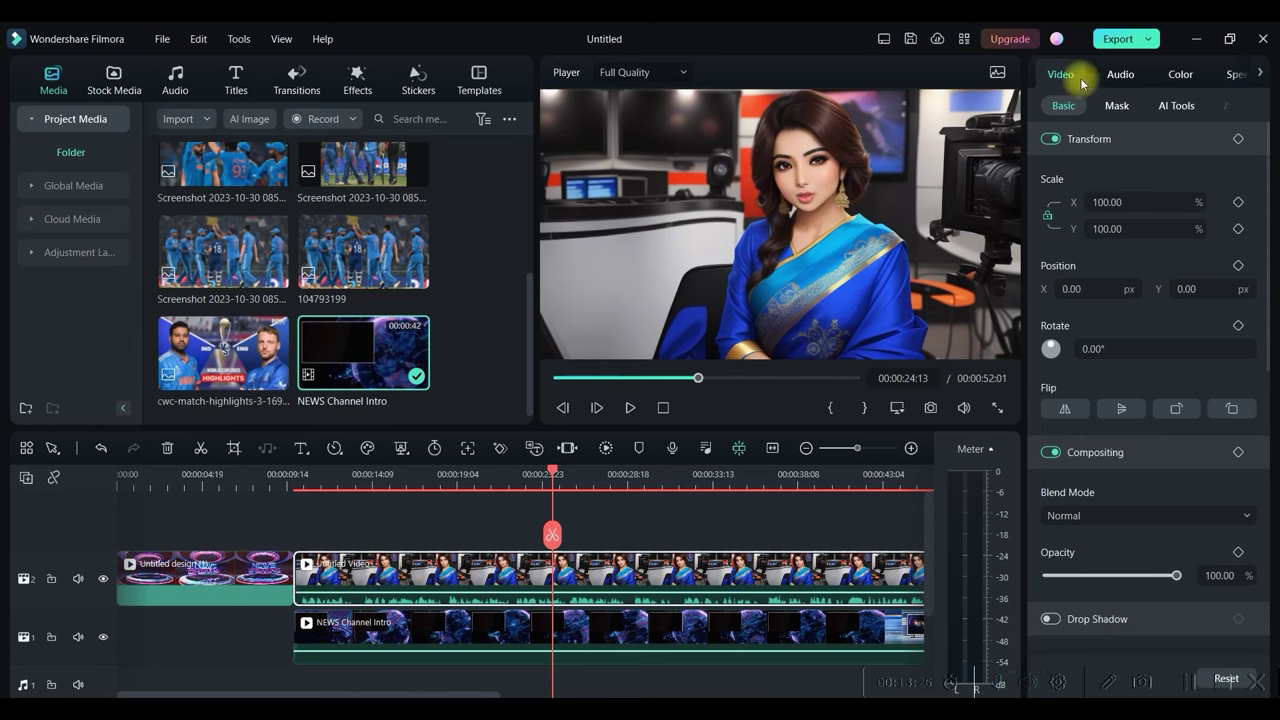
{"action": "left_click", "coordinate": [1175, 106]}
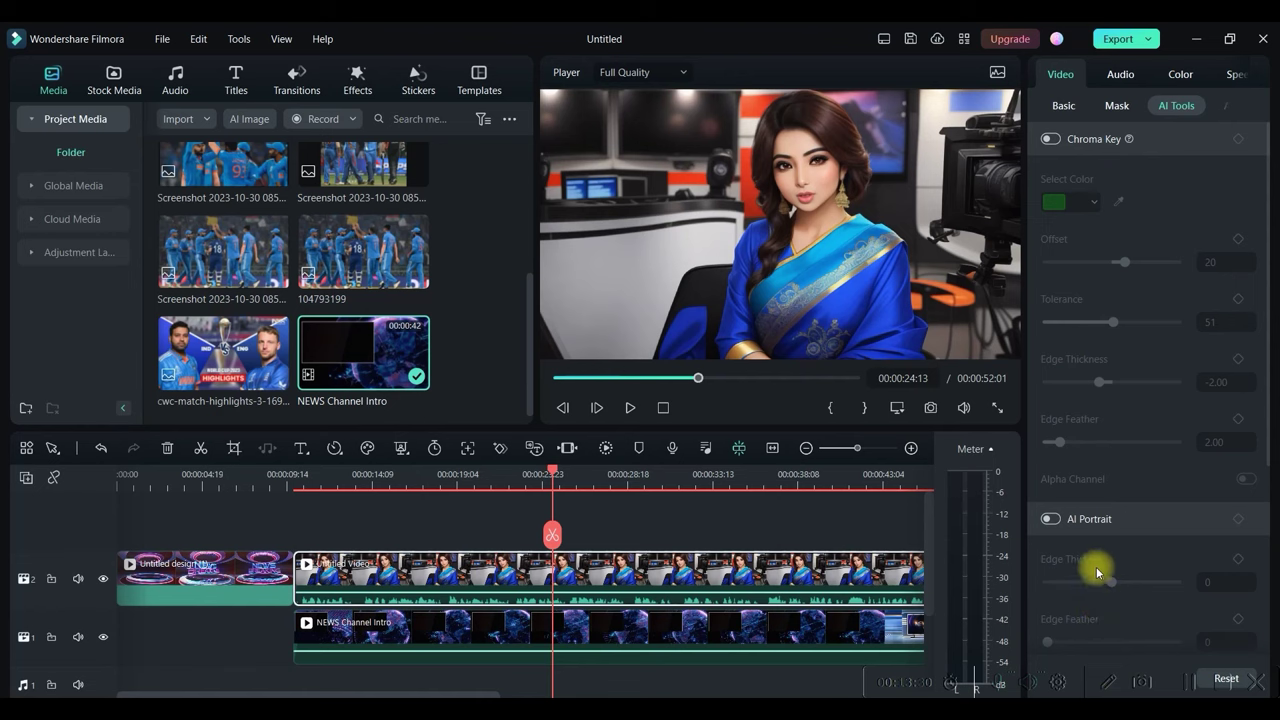
{"action": "left_click", "coordinate": [1051, 519]}
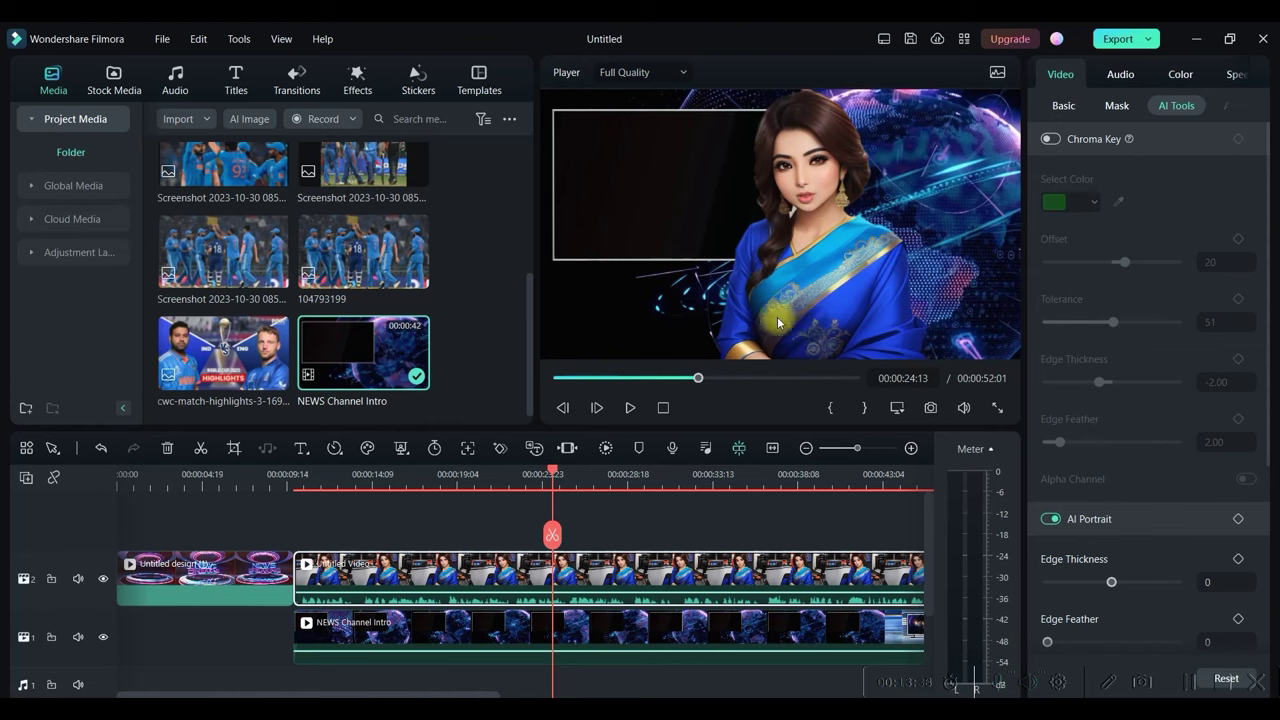
{"action": "left_click", "coordinate": [790, 180]}
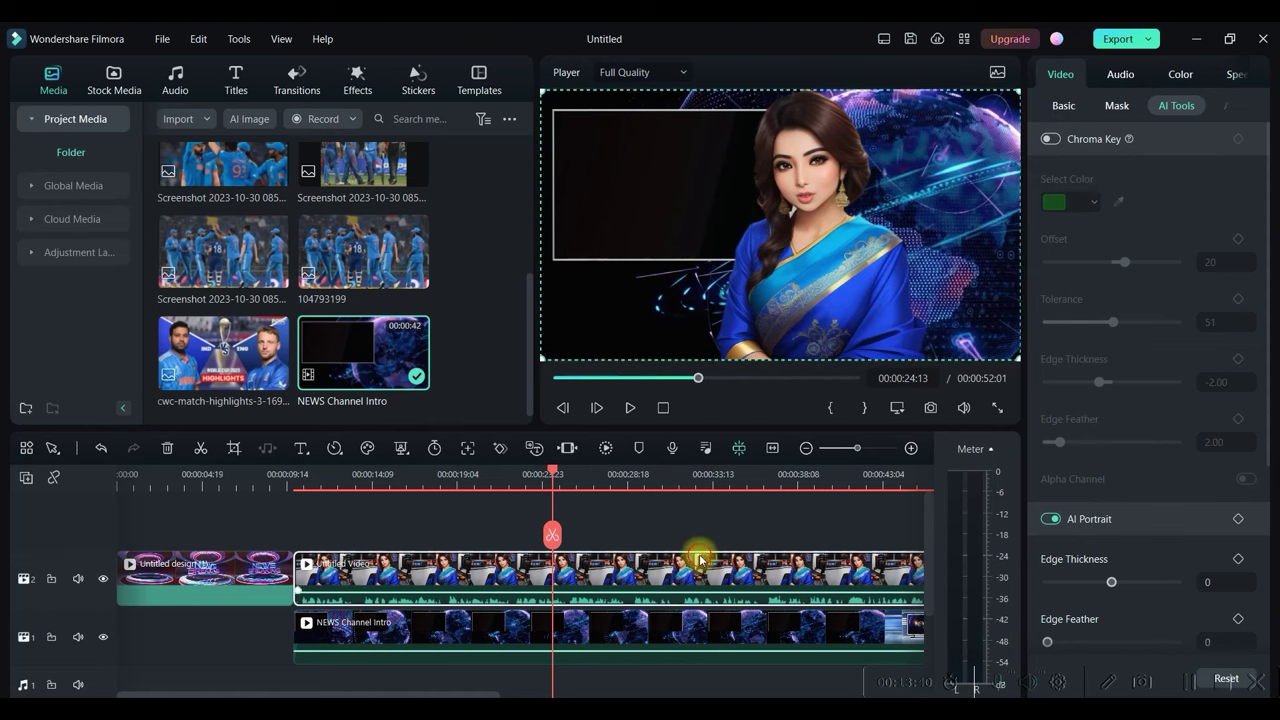
{"action": "left_click_drag", "start_coordinate": [810, 210], "coordinate": [911, 212]}
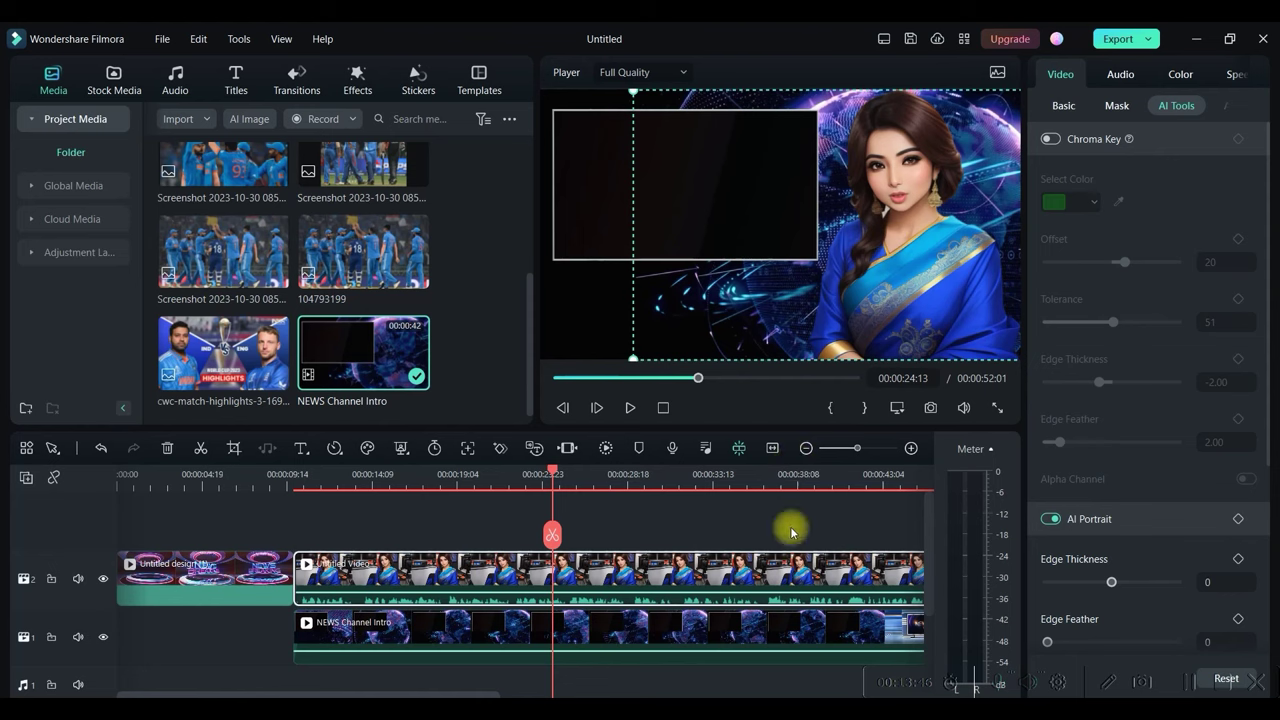
{"action": "left_click_drag", "start_coordinate": [553, 470], "coordinate": [271, 490]}
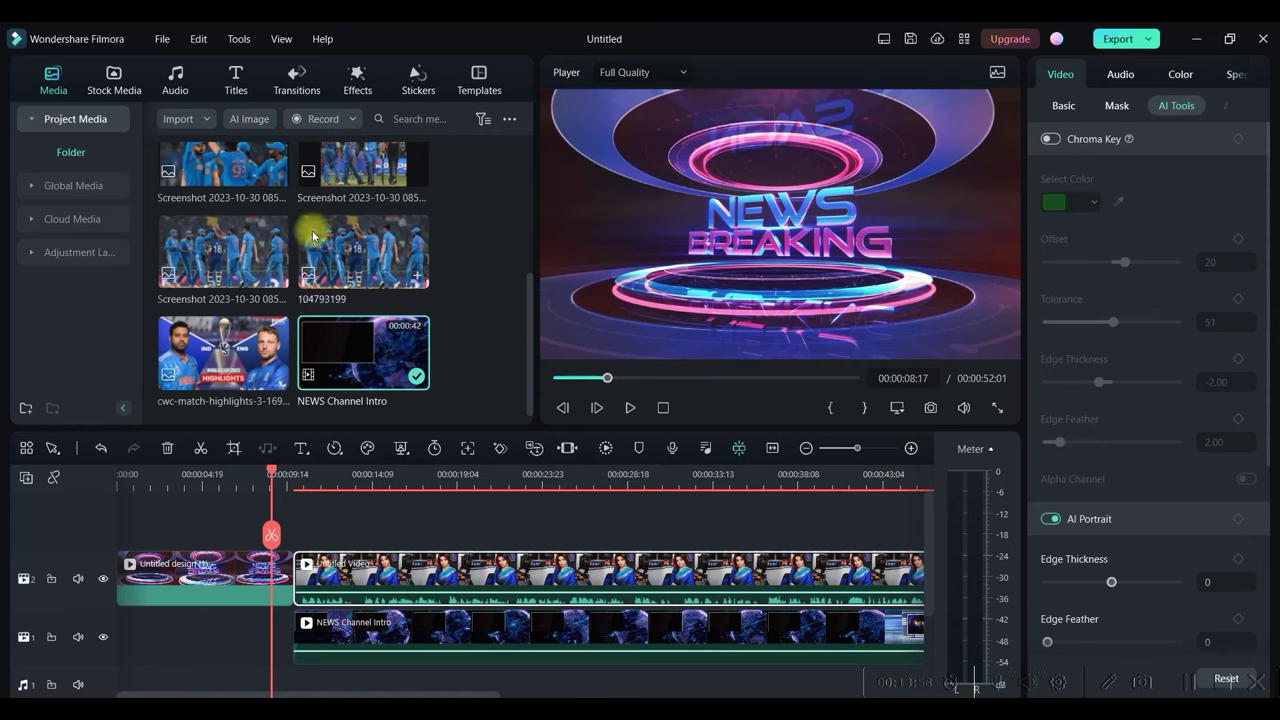
Step: Apply Camera Shutter between the intro and anchor clips, previewing it around 00:00:09:06
{"action": "left_click", "coordinate": [297, 78]}
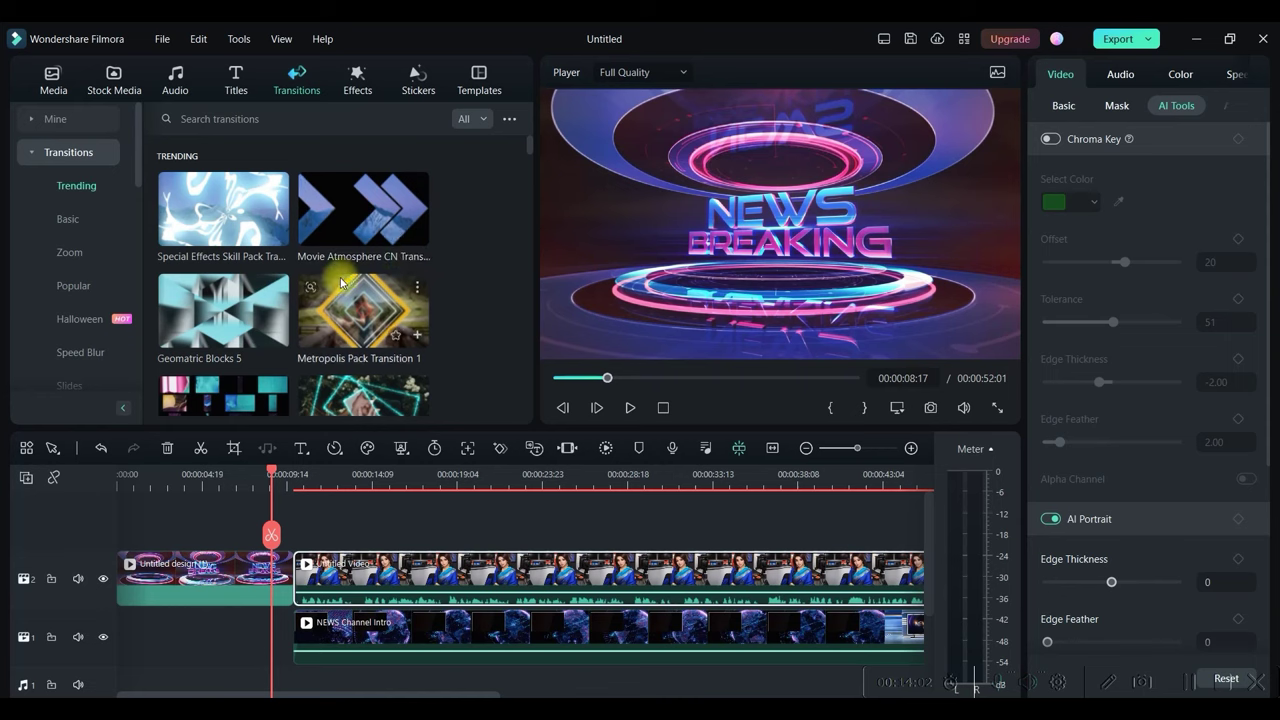
{"action": "scroll", "coordinate": [345, 282], "scroll_direction": "down", "scroll_amount": 3}
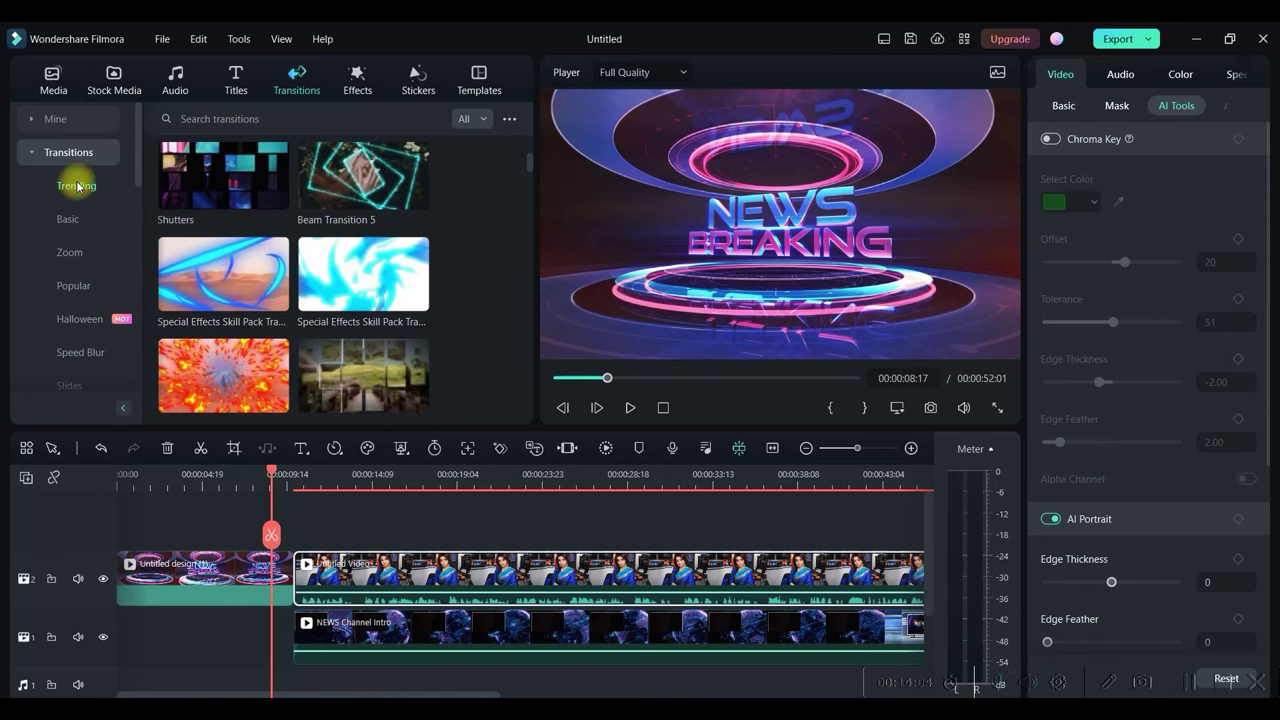
{"action": "left_click", "coordinate": [631, 408]}
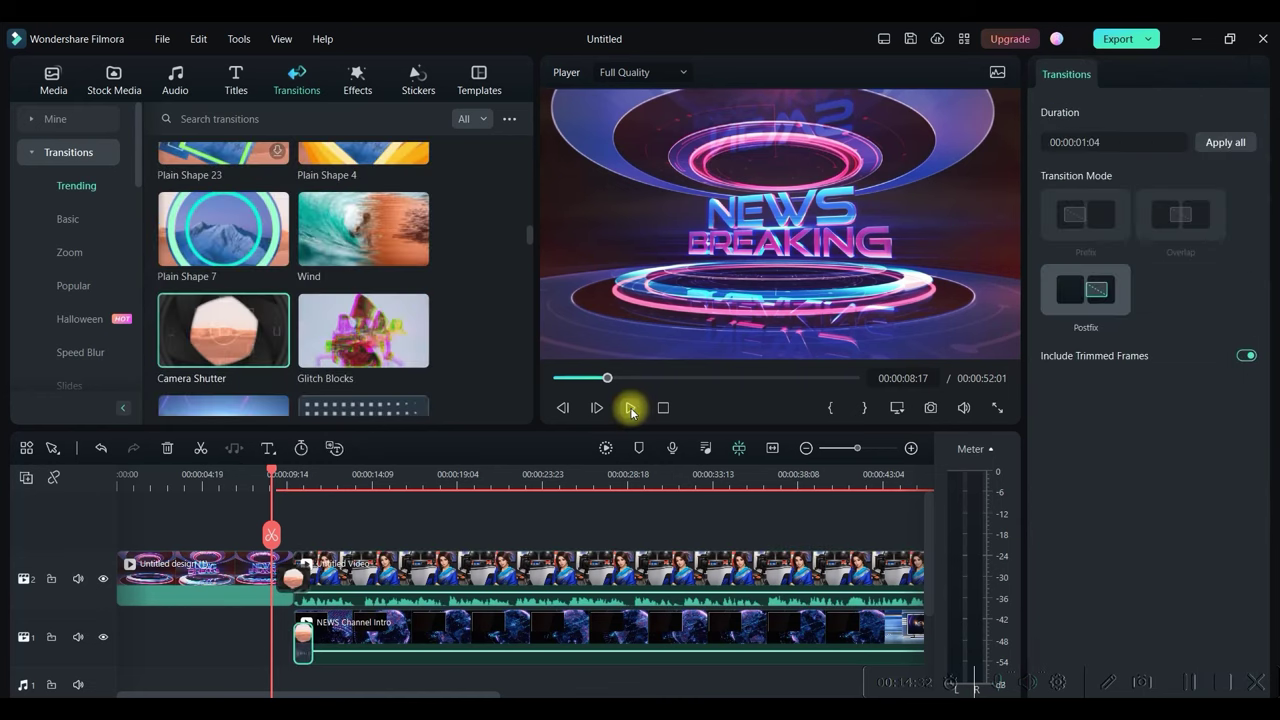
{"action": "left_click", "coordinate": [344, 480]}
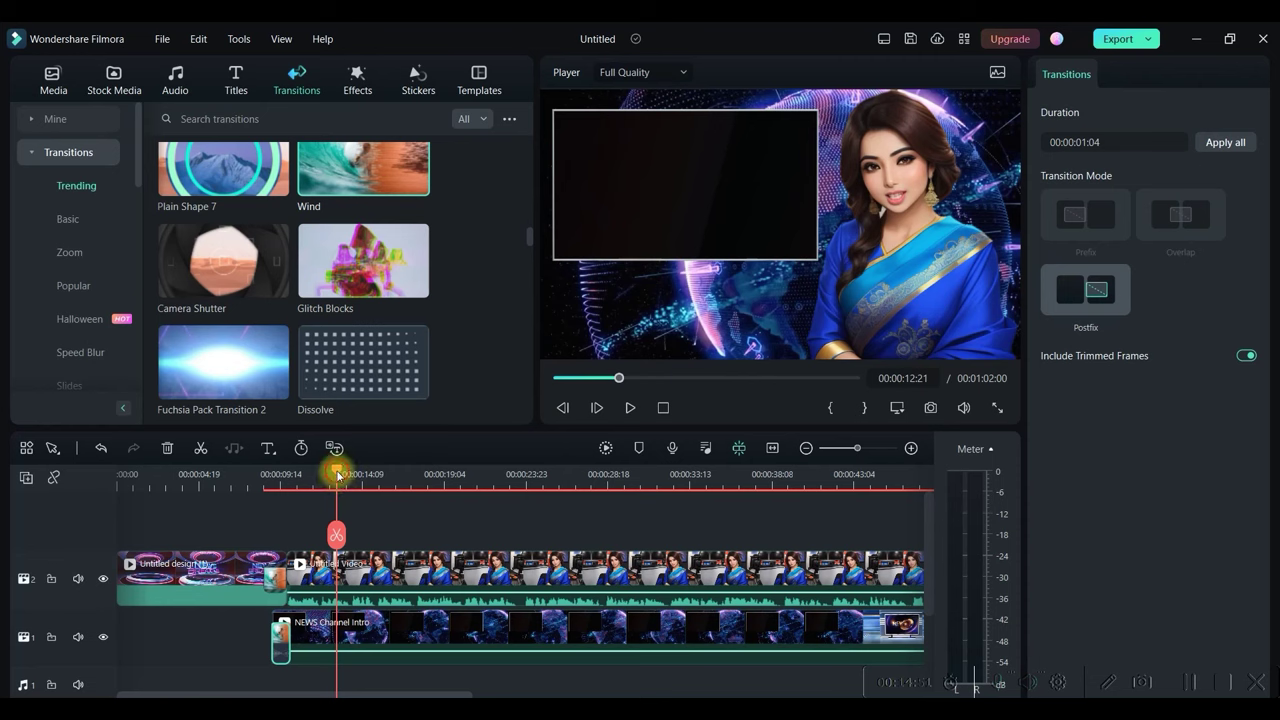
{"action": "left_click_drag", "start_coordinate": [338, 474], "coordinate": [275, 474]}
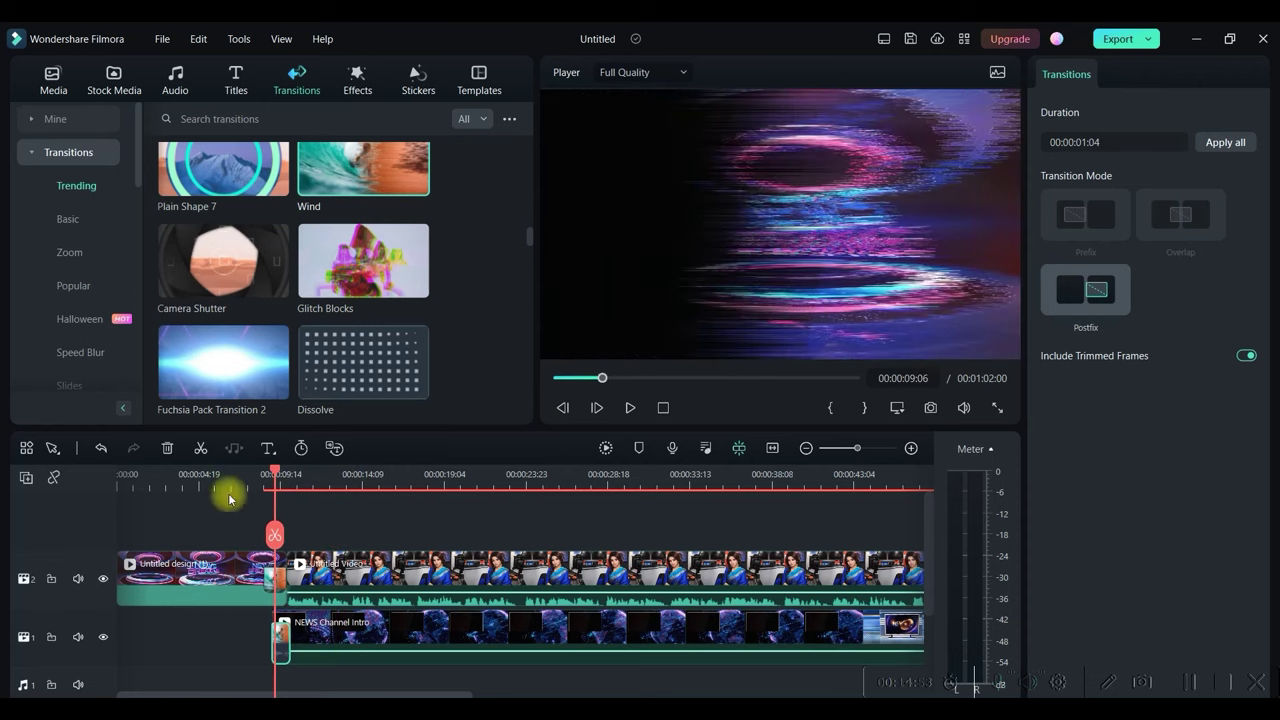
{"action": "left_click_drag", "start_coordinate": [277, 474], "coordinate": [318, 474]}
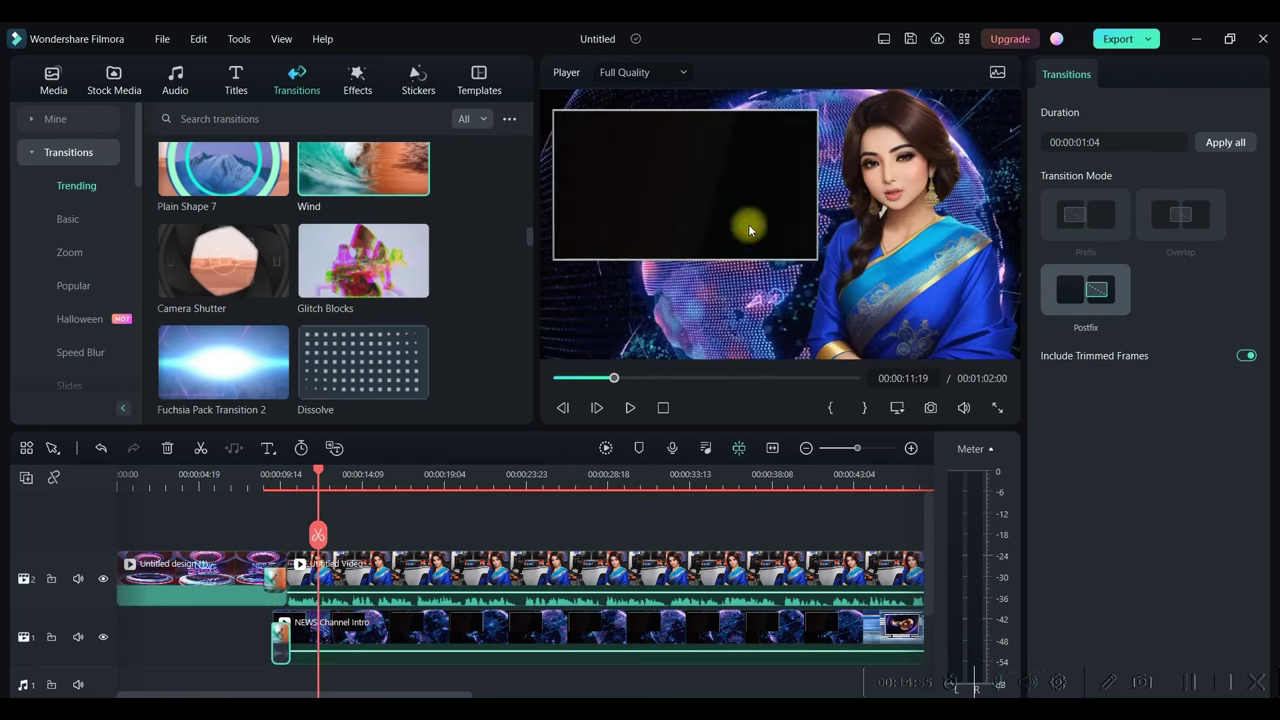
Step: Add the India vs England graphic on track 3, resized and fitted into the left screen frame
{"action": "left_click", "coordinate": [714, 166]}
{"action": "left_click", "coordinate": [53, 80]}
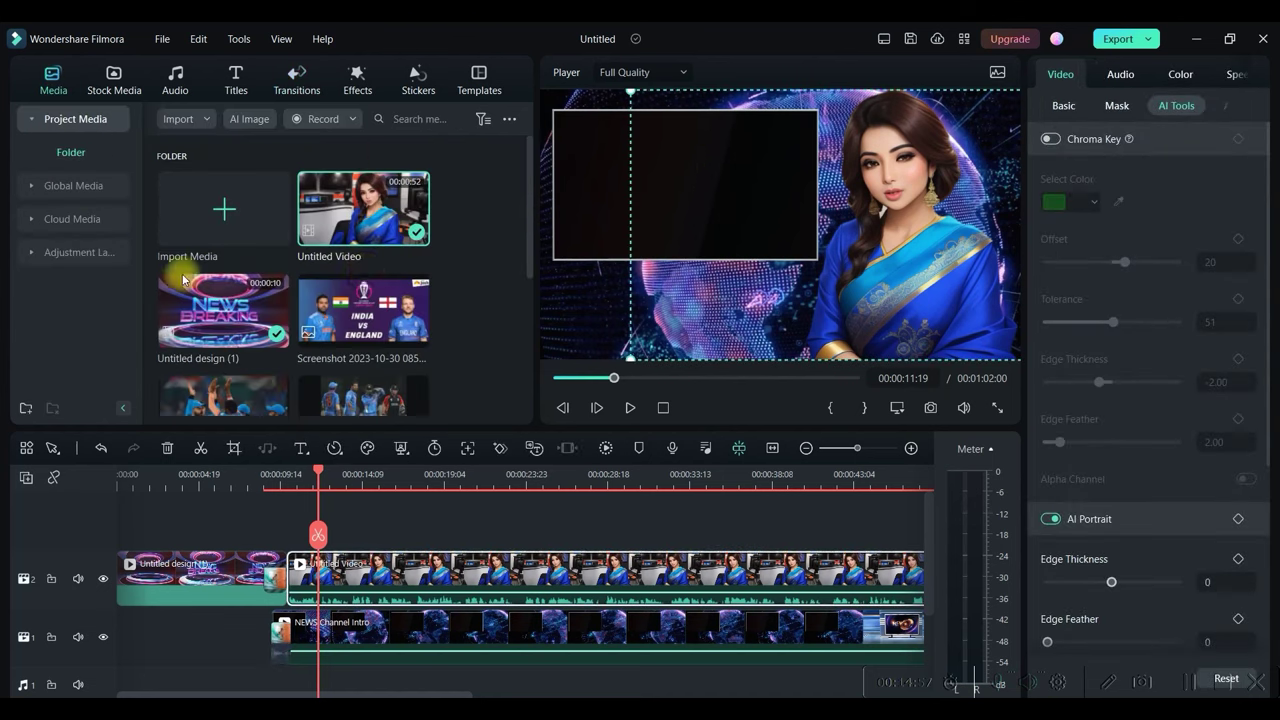
{"action": "left_click_drag", "start_coordinate": [345, 340], "coordinate": [318, 537]}
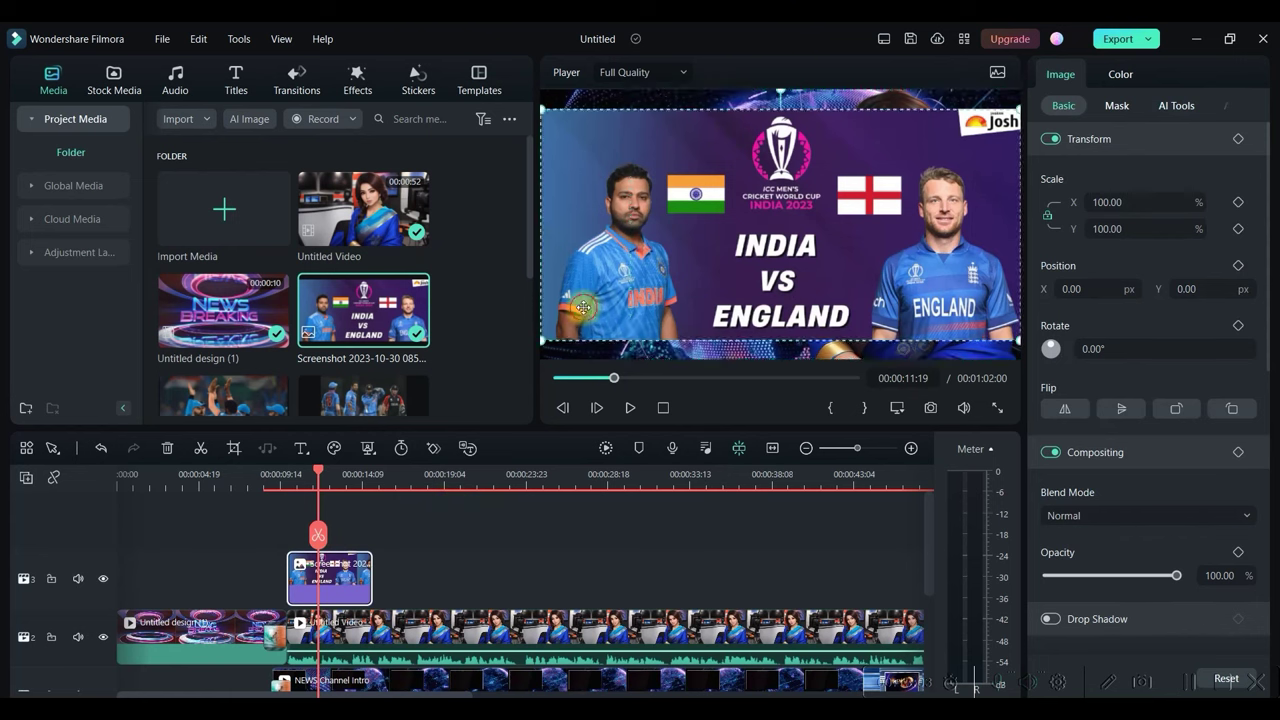
{"action": "left_click_drag", "start_coordinate": [542, 340], "coordinate": [825, 245]}
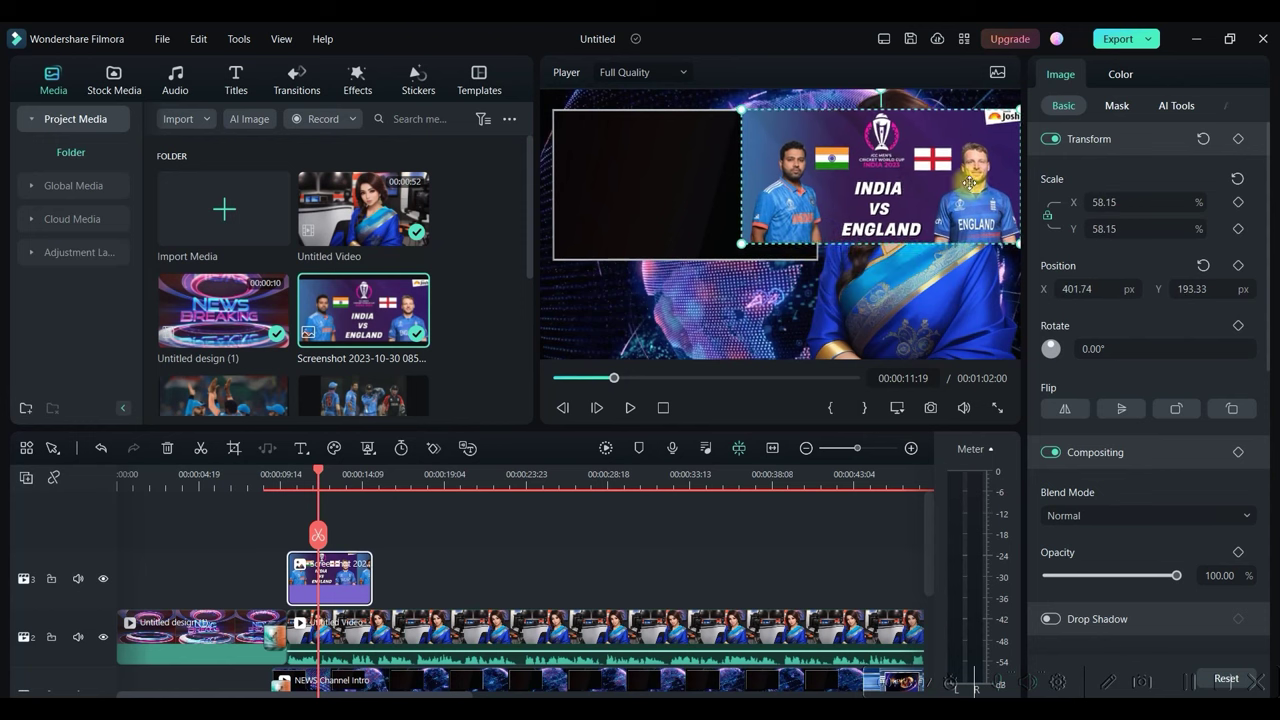
{"action": "left_click_drag", "start_coordinate": [960, 200], "coordinate": [775, 184]}
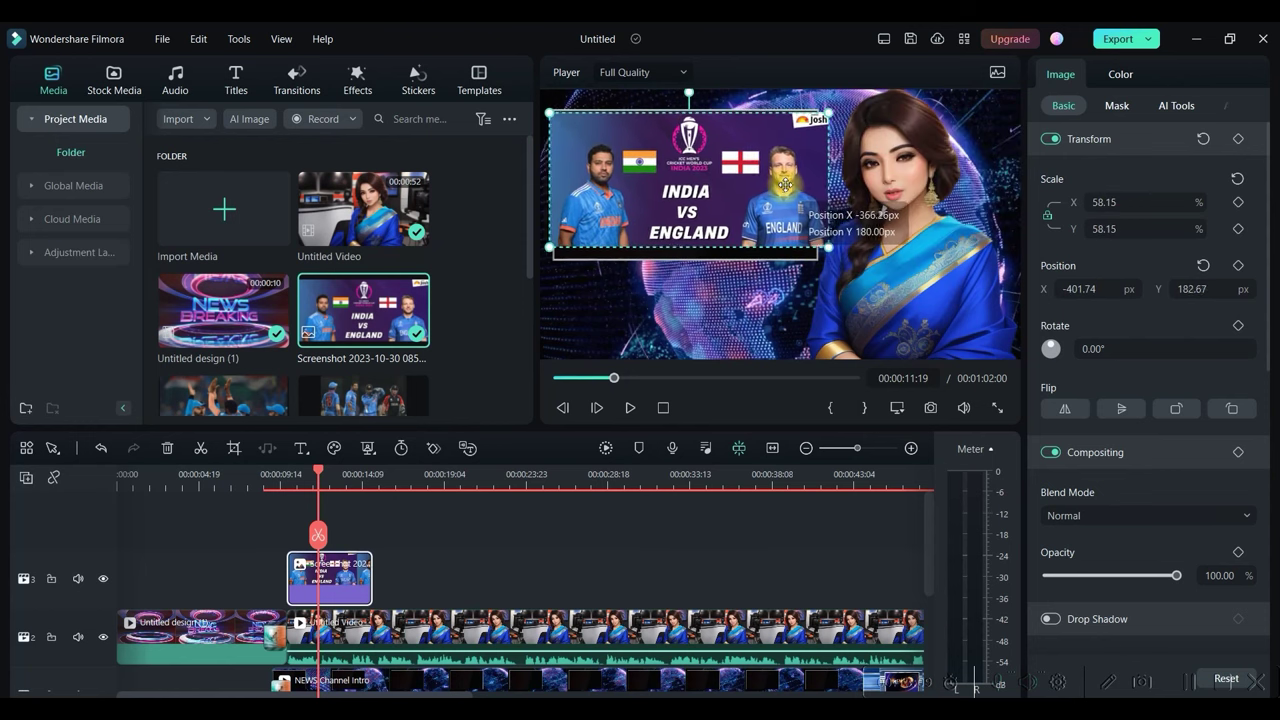
{"action": "left_click_drag", "start_coordinate": [543, 111], "coordinate": [557, 118]}
{"action": "left_click_drag", "start_coordinate": [708, 196], "coordinate": [712, 198]}
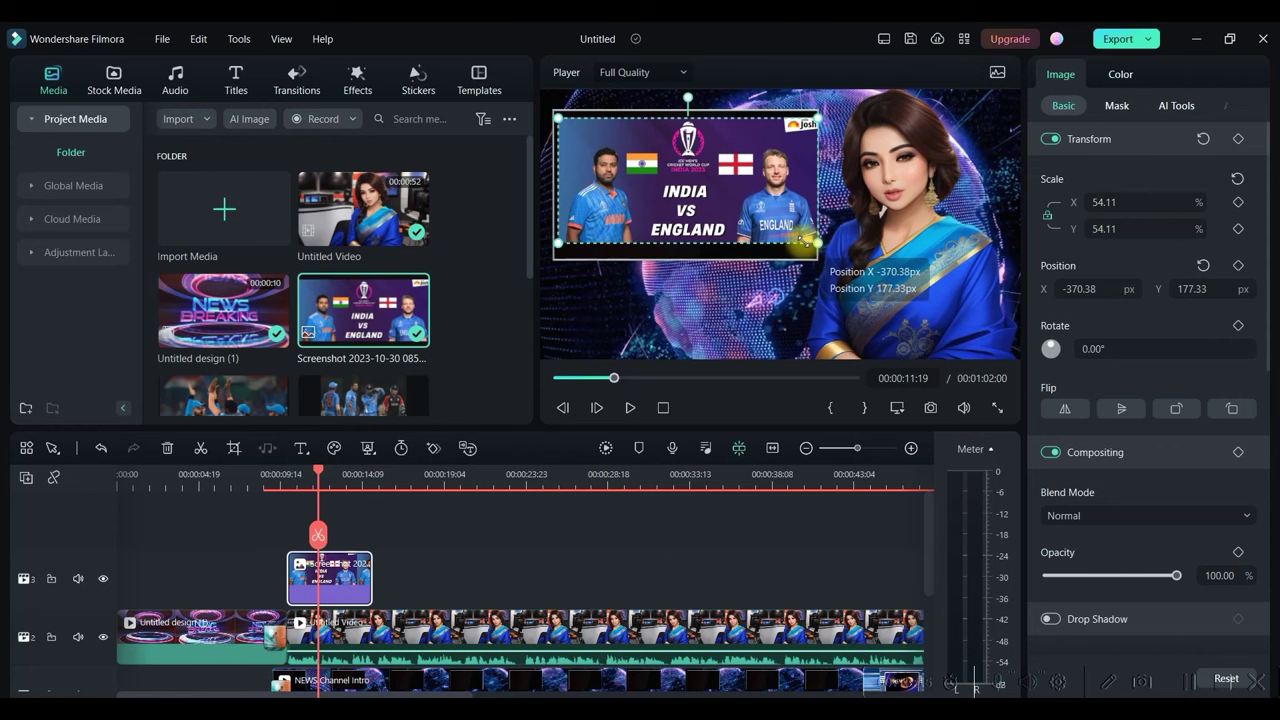
{"action": "left_click_drag", "start_coordinate": [806, 241], "coordinate": [812, 241]}
Step: Add the team-celebration photo after it, scaled to 53.10% inside the left screen frame
{"action": "left_click", "coordinate": [690, 312]}
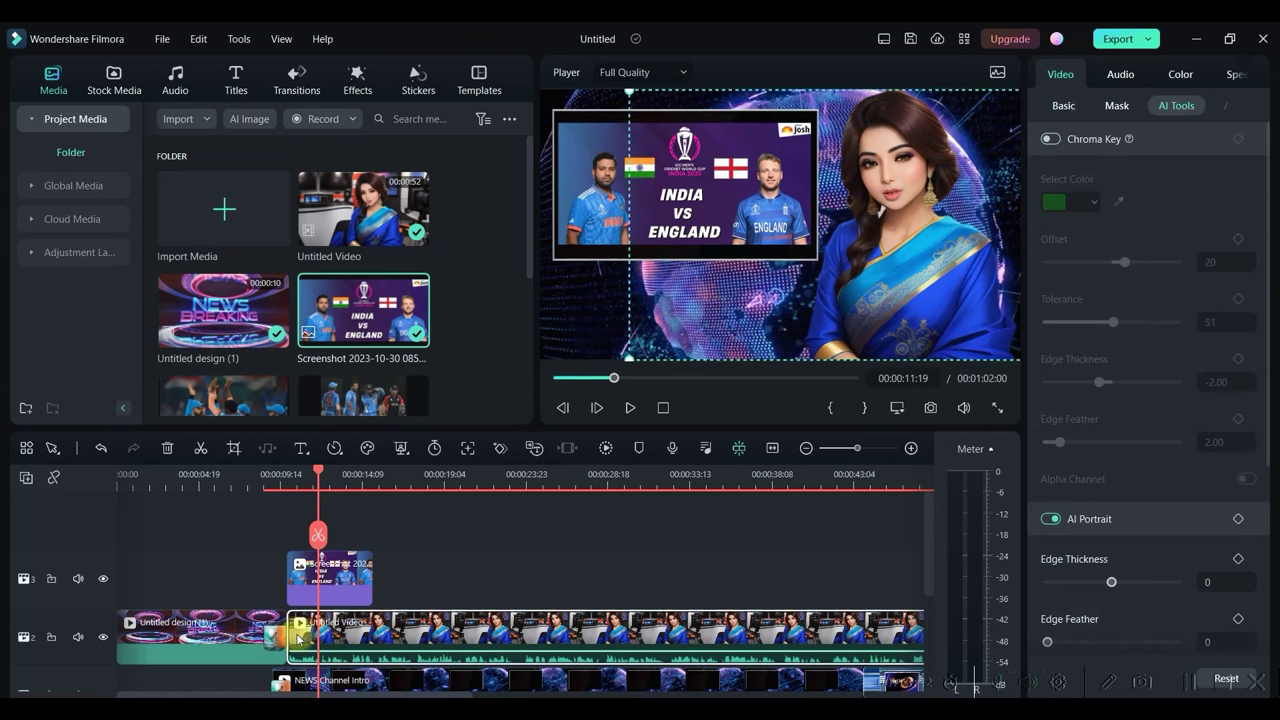
{"action": "left_click_drag", "start_coordinate": [237, 382], "coordinate": [386, 590]}
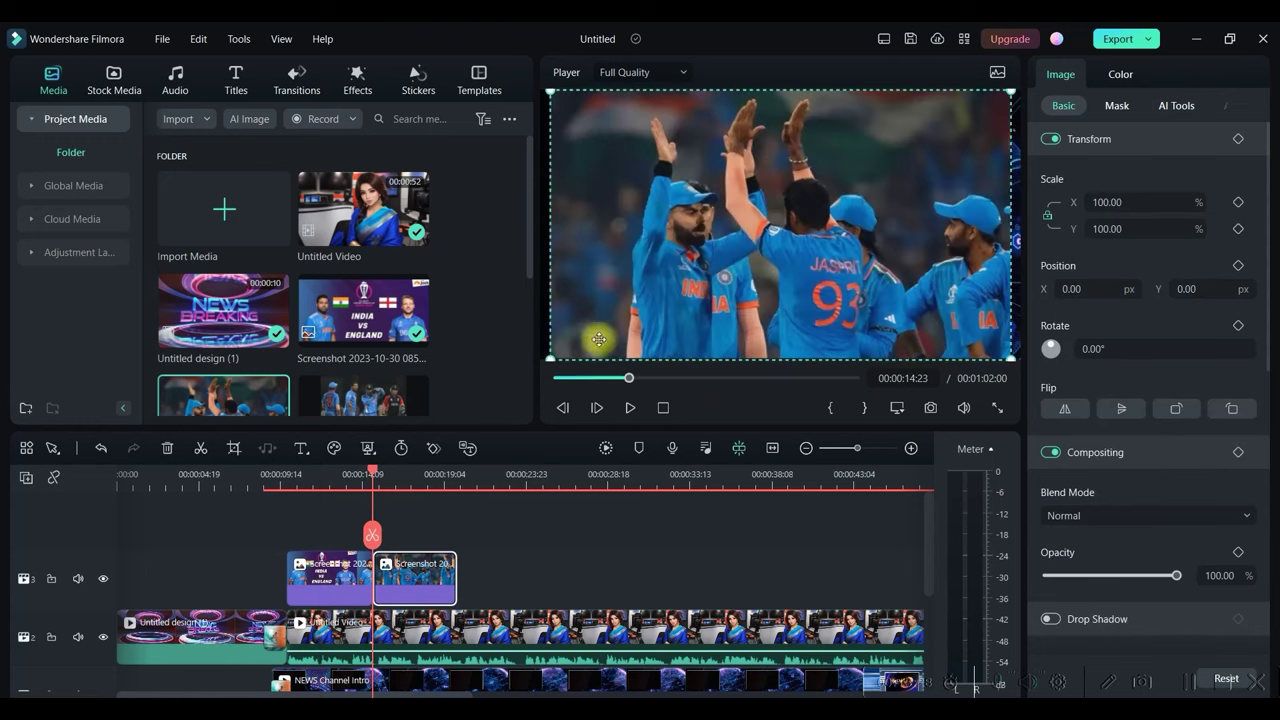
{"action": "left_click_drag", "start_coordinate": [555, 360], "coordinate": [787, 220]}
{"action": "left_click_drag", "start_coordinate": [916, 153], "coordinate": [685, 178]}
{"action": "left_click_drag", "start_coordinate": [780, 246], "coordinate": [807, 256]}
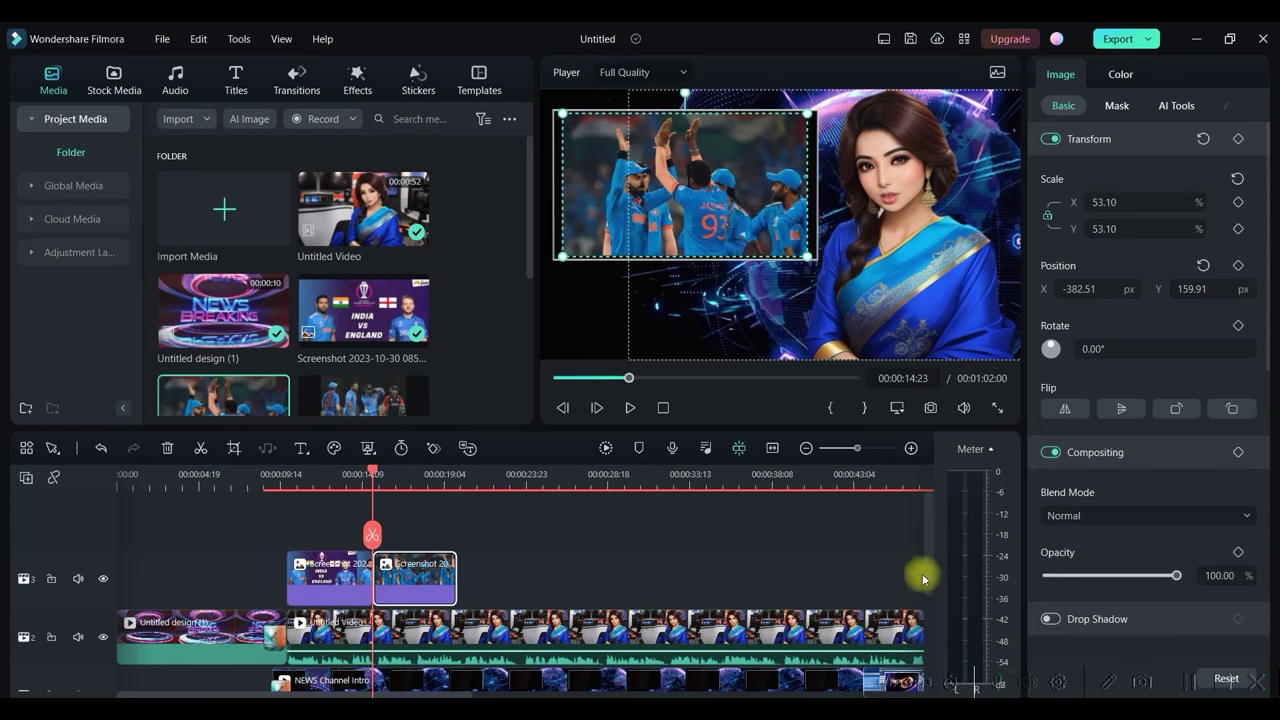
{"action": "left_click_drag", "start_coordinate": [929, 574], "coordinate": [931, 629]}
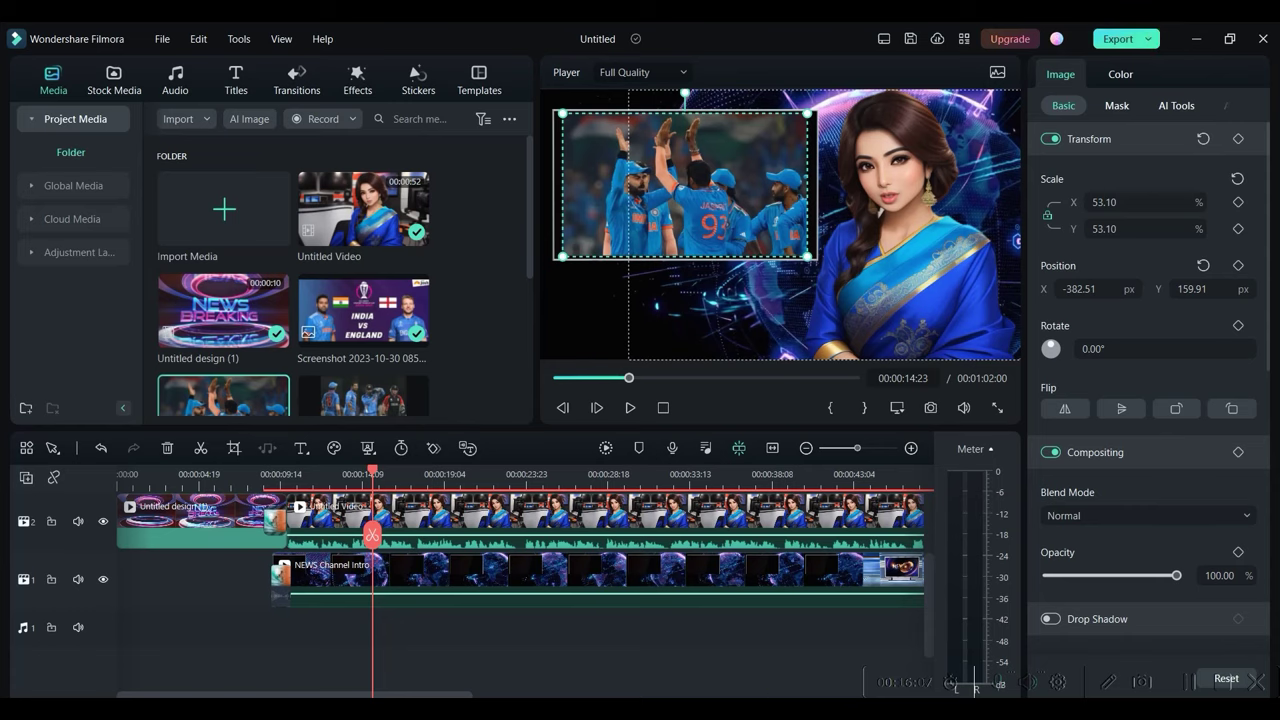
Step: Filter YouTube Studio's Audio library music to tracks containing 'NEWS'
{"action": "left_click", "coordinate": [790, 634]}
{"action": "left_click", "coordinate": [864, 36]}
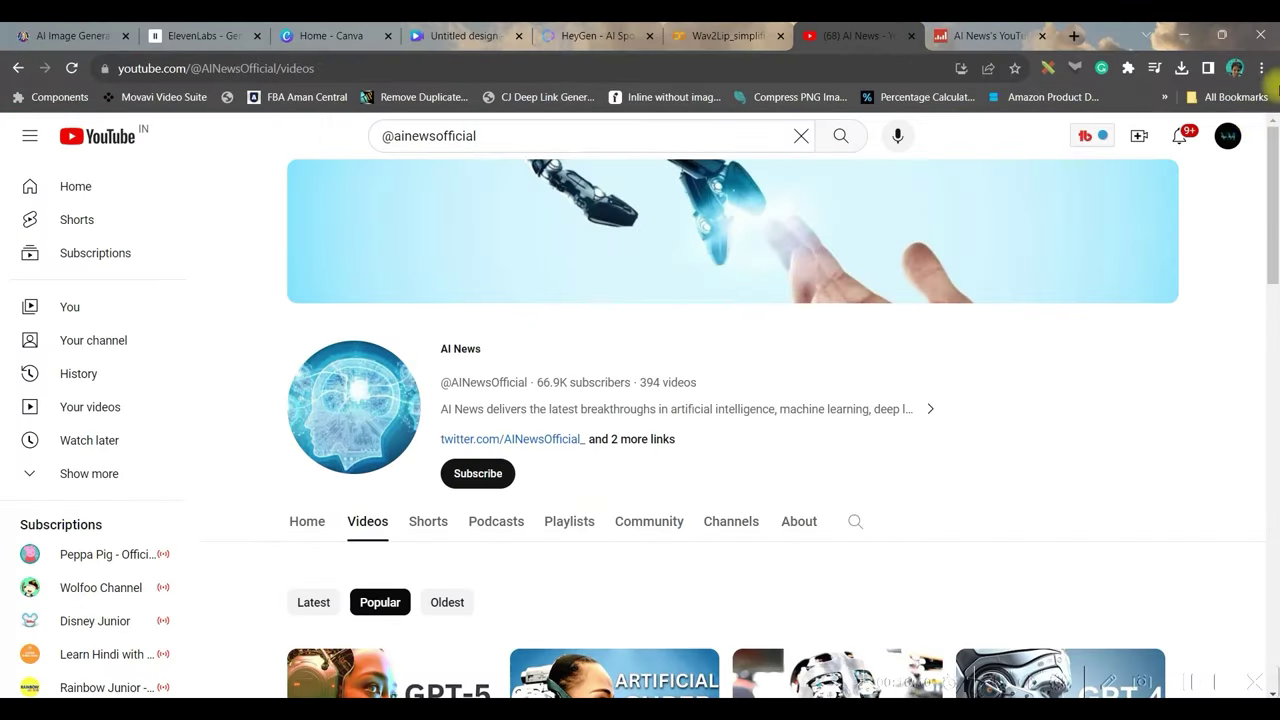
{"action": "left_click", "coordinate": [1236, 143]}
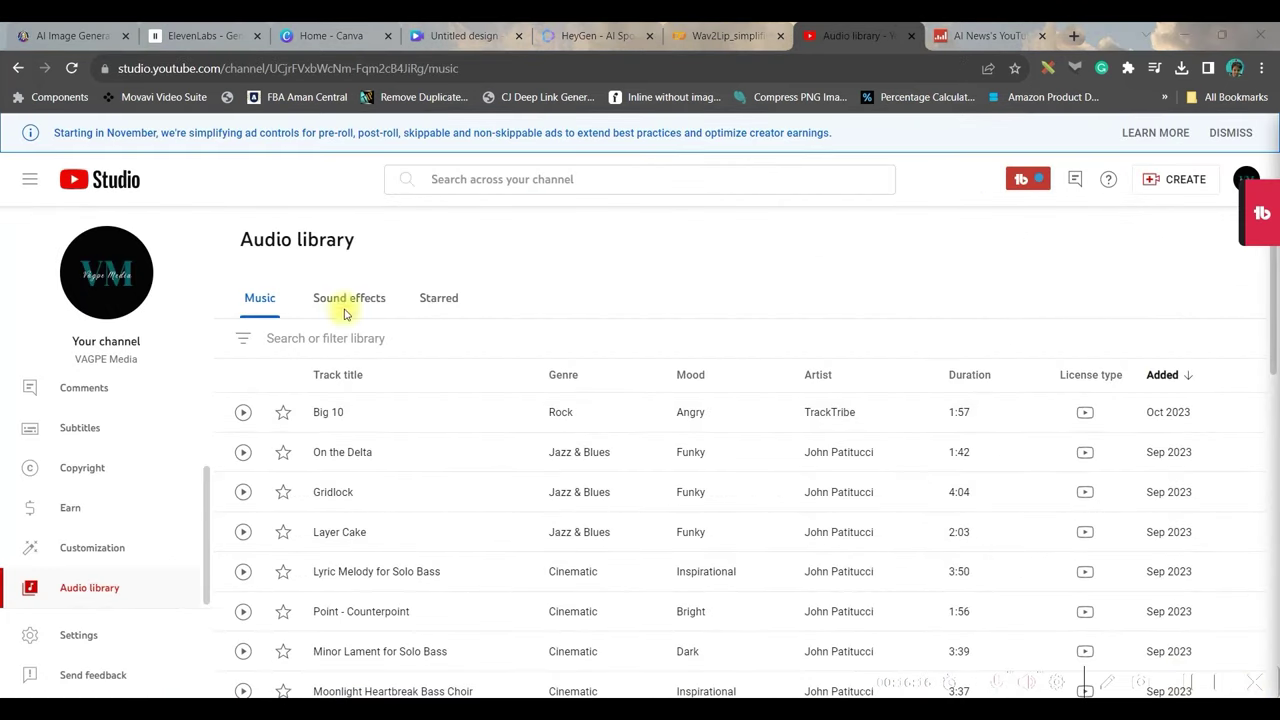
{"action": "left_click", "coordinate": [306, 342]}
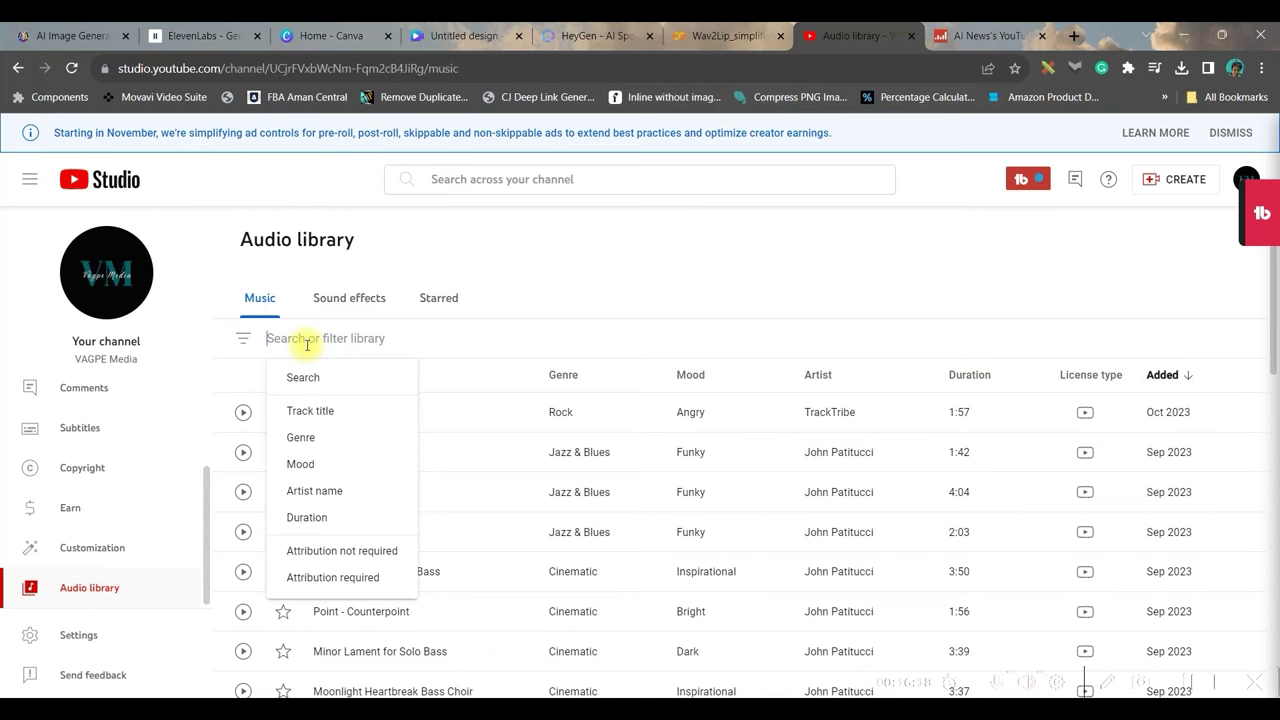
{"action": "type", "text": "NEWS"}
{"action": "key", "text": "Return"}
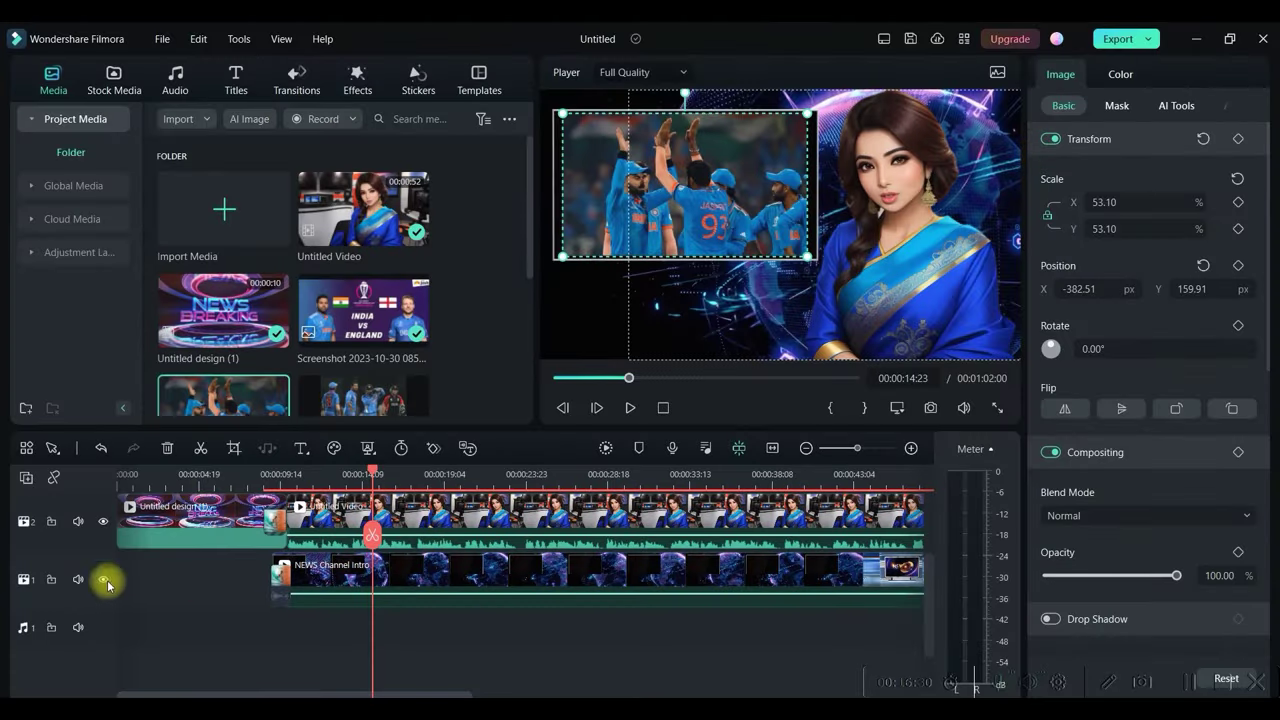
Step: Import News Room News - Spence, place it on the audio track, and split it near 9 seconds
{"action": "left_click", "coordinate": [176, 118]}
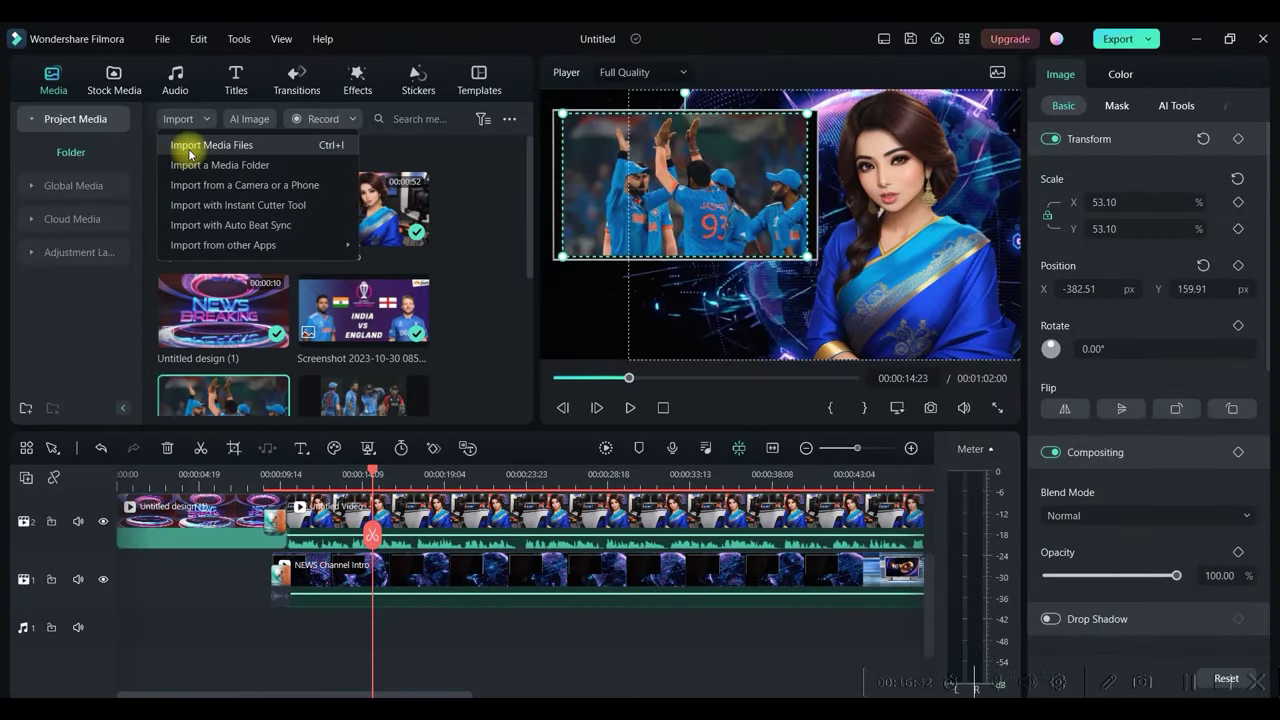
{"action": "left_click", "coordinate": [190, 154]}
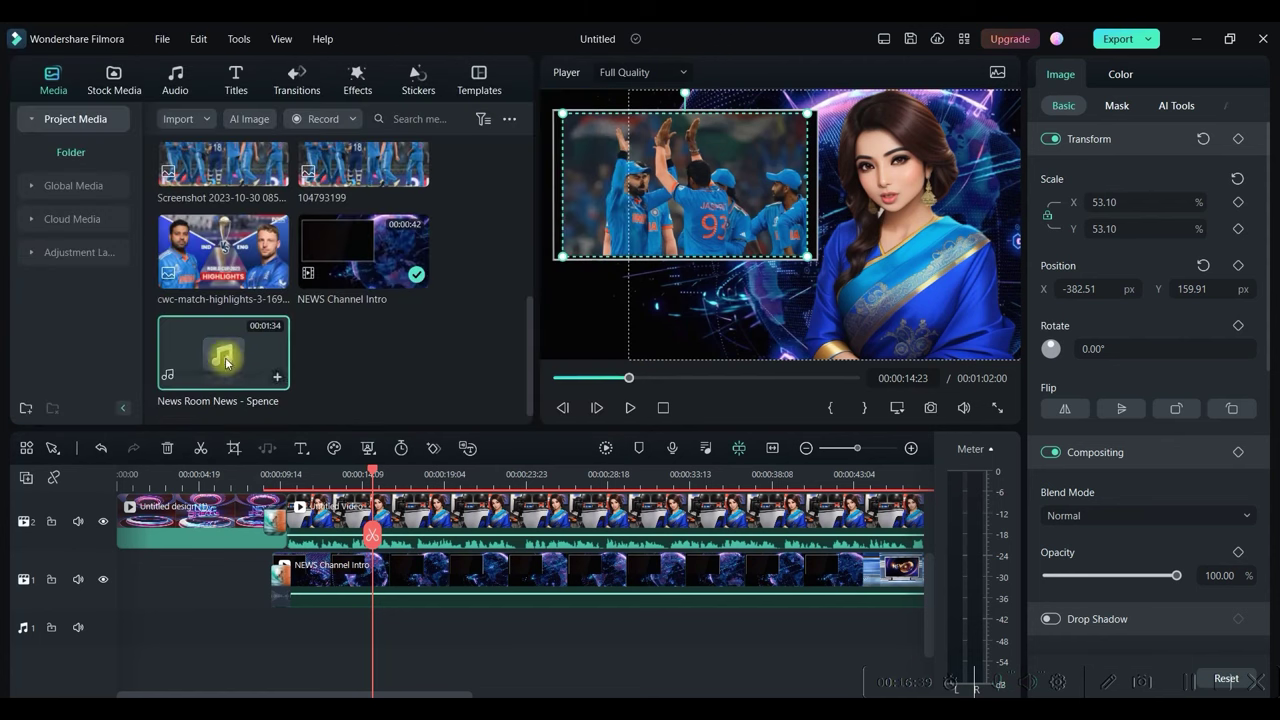
{"action": "left_click_drag", "start_coordinate": [222, 355], "coordinate": [125, 598]}
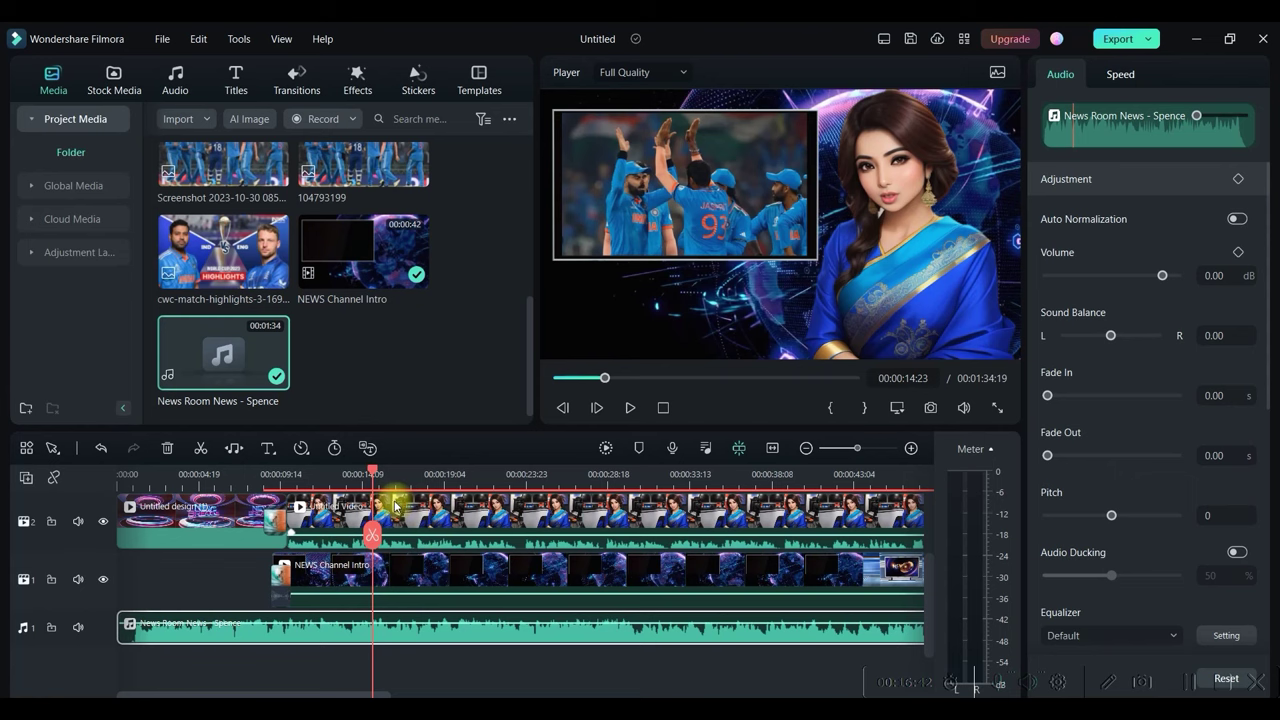
{"action": "left_click_drag", "start_coordinate": [374, 472], "coordinate": [280, 476]}
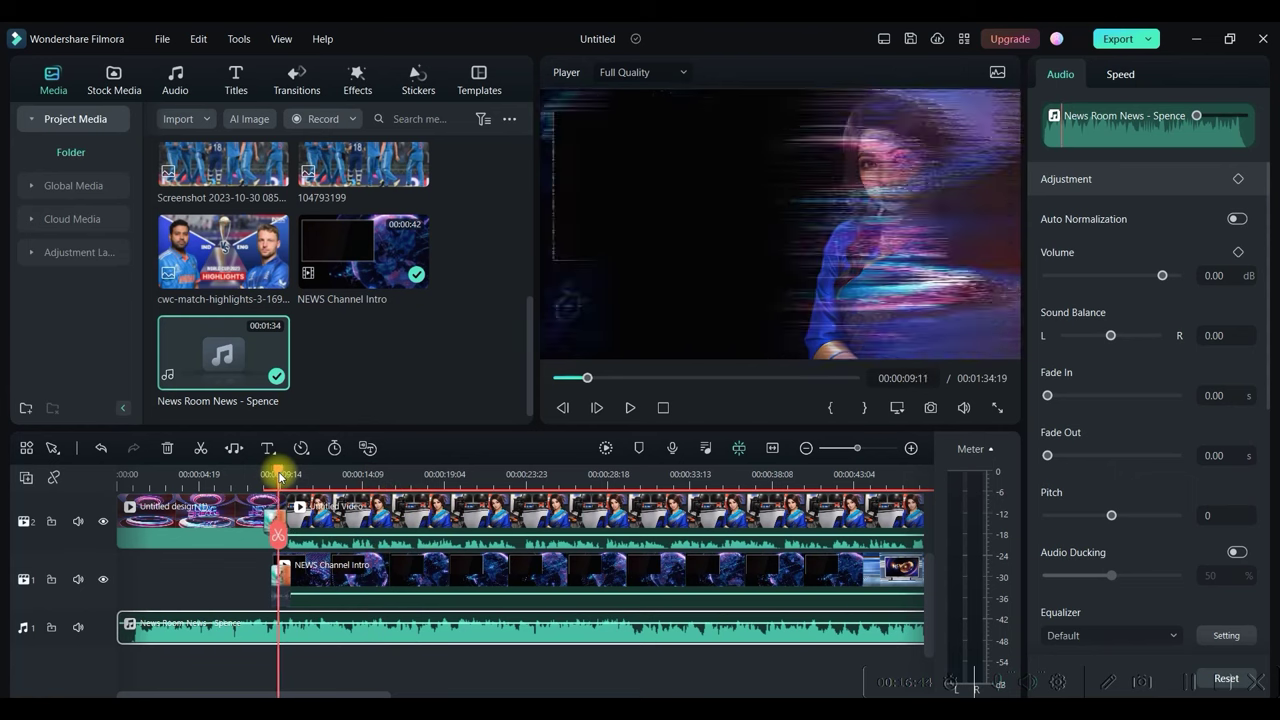
{"action": "left_click", "coordinate": [283, 538]}
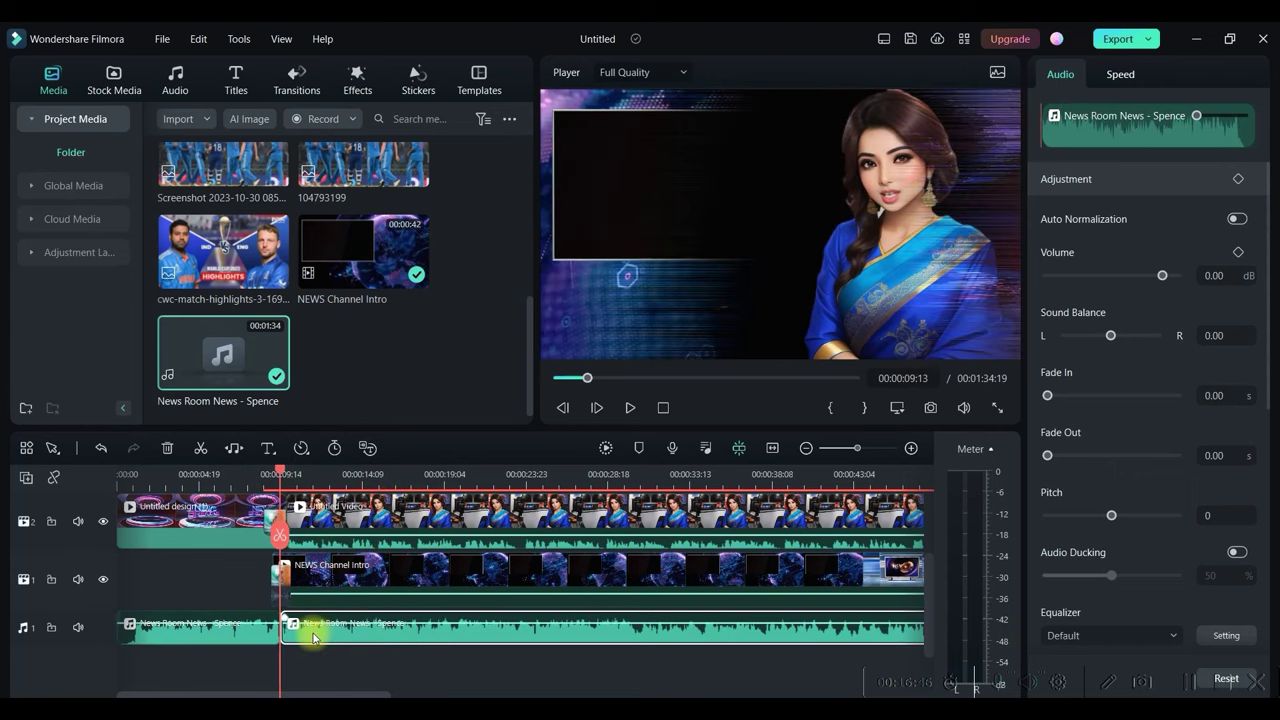
{"action": "left_click", "coordinate": [313, 635]}
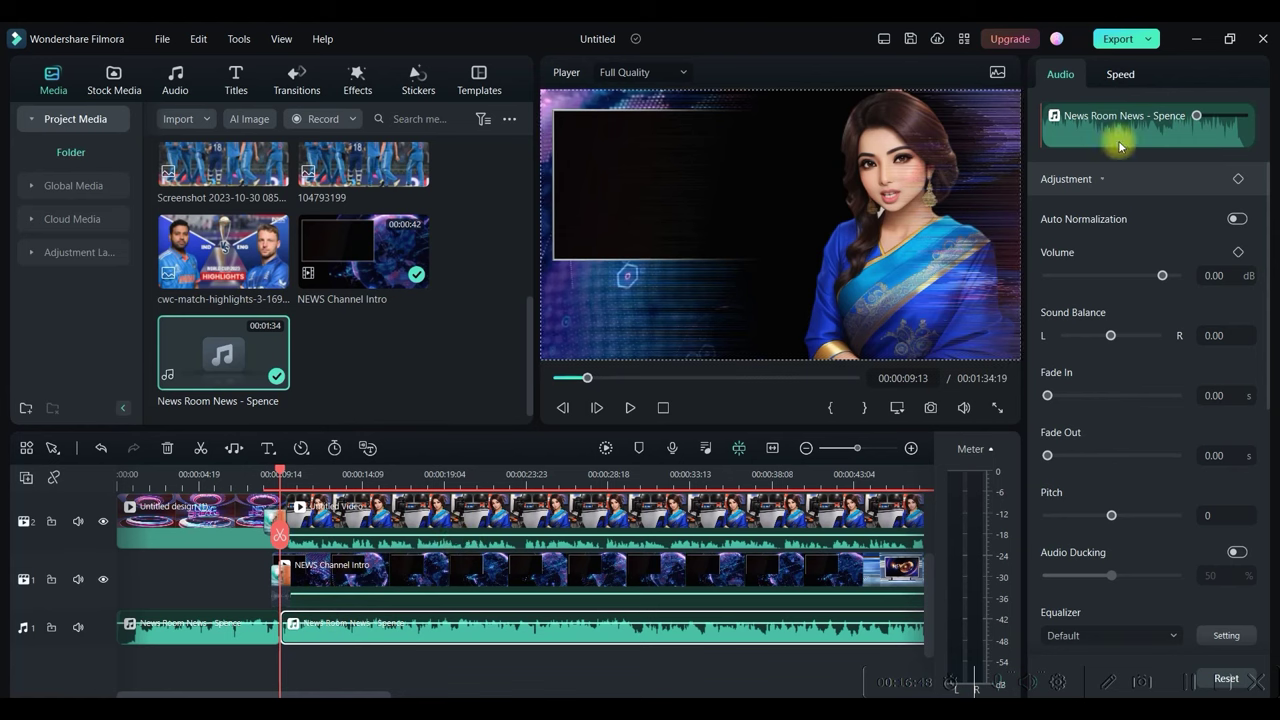
Step: Give the music a 0.74 s fade-in and 5.18 s fade-out
{"action": "mouse_move", "coordinate": [1158, 279]}
{"action": "left_mouse_down"}
{"action": "mouse_move", "coordinate": [1140, 279]}
{"action": "mouse_move", "coordinate": [1152, 277]}
{"action": "left_mouse_up"}
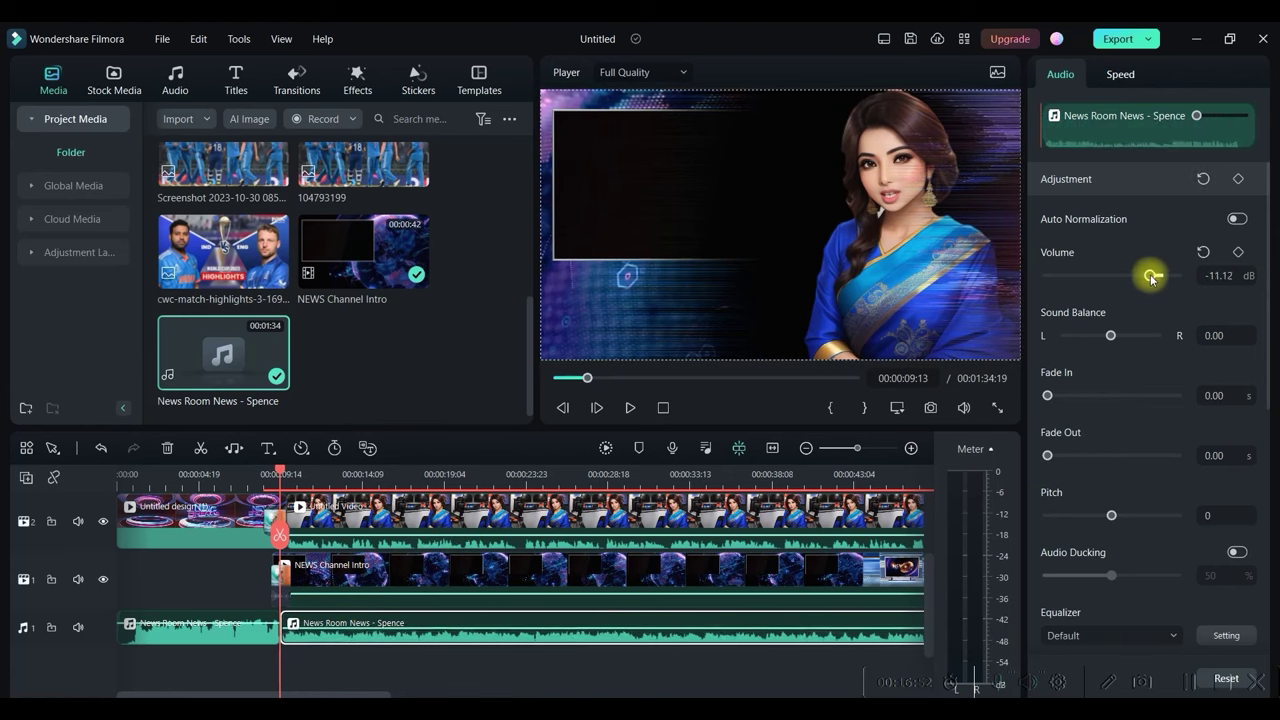
{"action": "left_click_drag", "start_coordinate": [1047, 398], "coordinate": [1067, 397]}
{"action": "left_click_drag", "start_coordinate": [1048, 455], "coordinate": [1063, 457]}
{"action": "left_click", "coordinate": [1203, 178]}
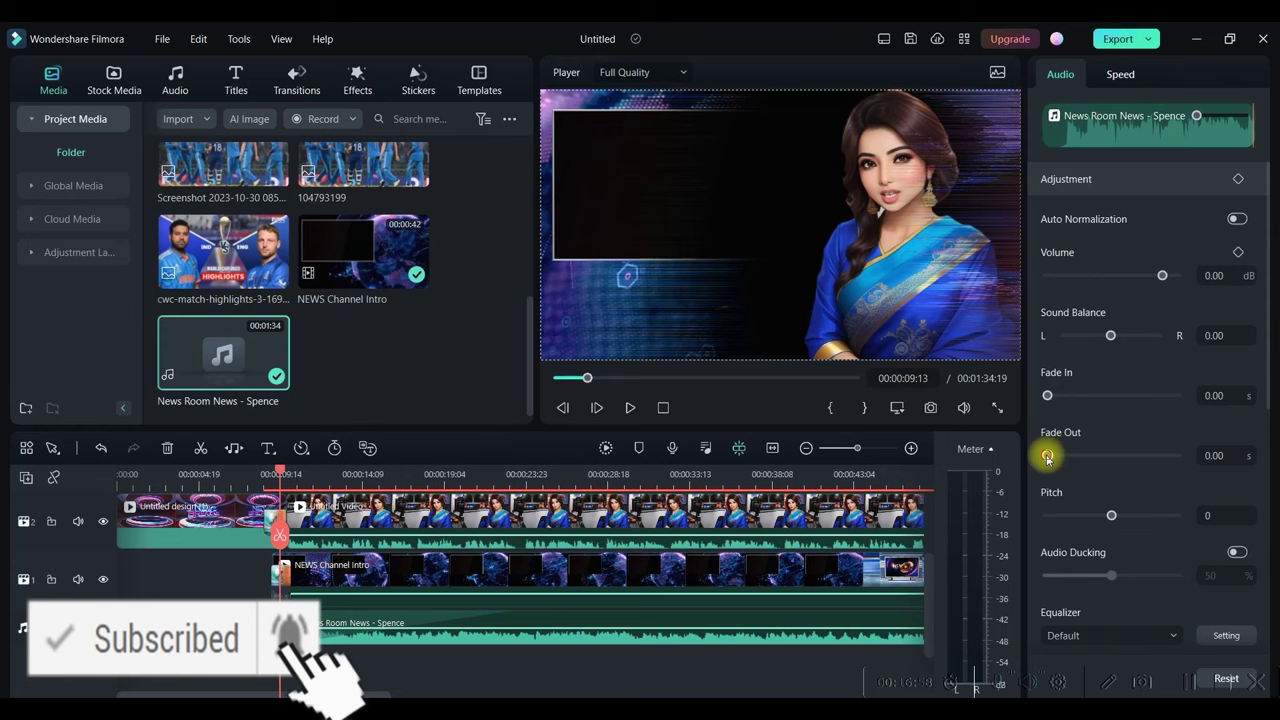
{"action": "left_click_drag", "start_coordinate": [1047, 456], "coordinate": [1071, 456]}
{"action": "mouse_move", "coordinate": [1047, 396]}
{"action": "left_mouse_down"}
{"action": "mouse_move", "coordinate": [1094, 400]}
{"action": "mouse_move", "coordinate": [1057, 396]}
{"action": "left_mouse_up"}
{"action": "left_click_drag", "start_coordinate": [280, 470], "coordinate": [83, 490]}
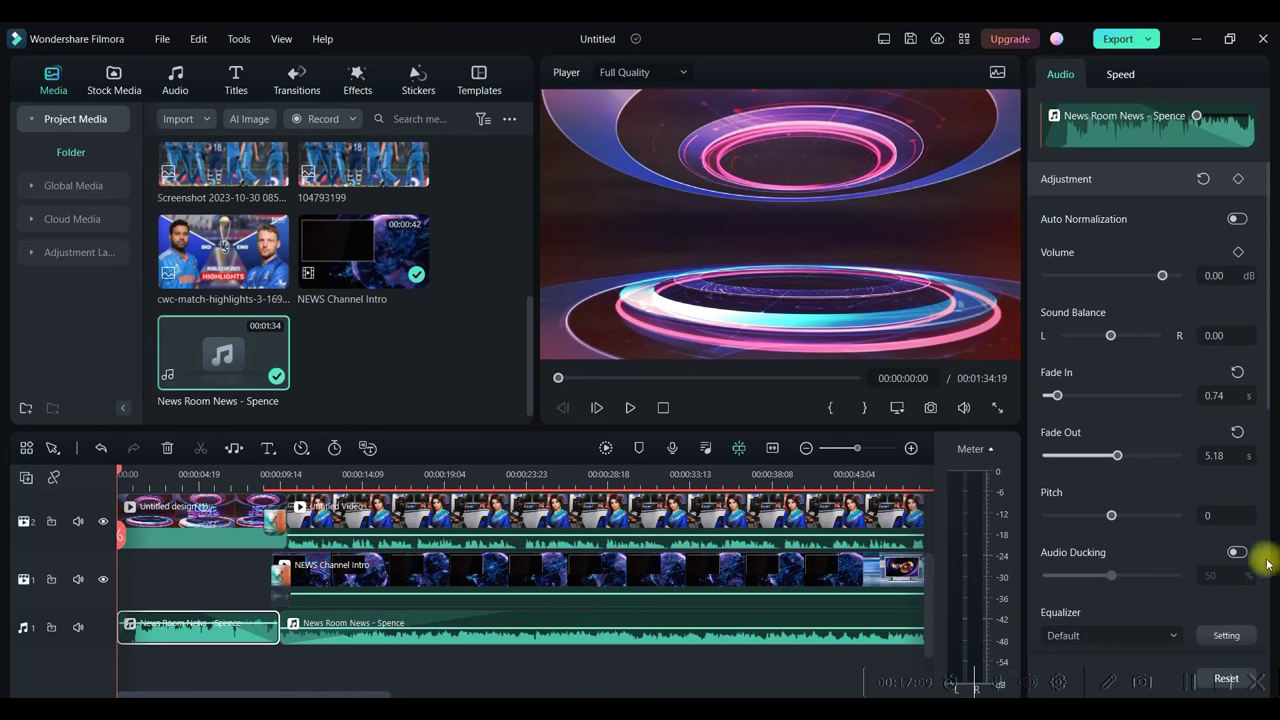
Step: Open Export, check the name and save folder, and set Quality to Higher
{"action": "scroll", "coordinate": [887, 528], "scroll_direction": "up", "scroll_amount": 2}
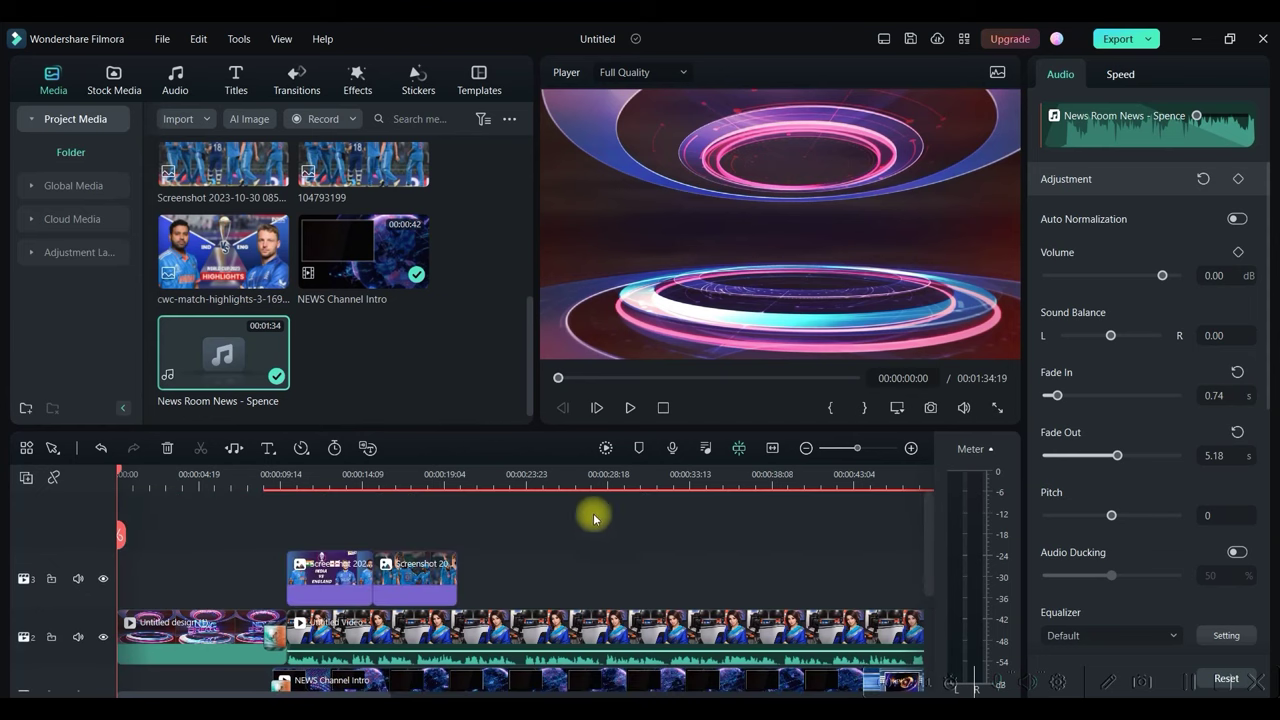
{"action": "left_click", "coordinate": [1119, 40]}
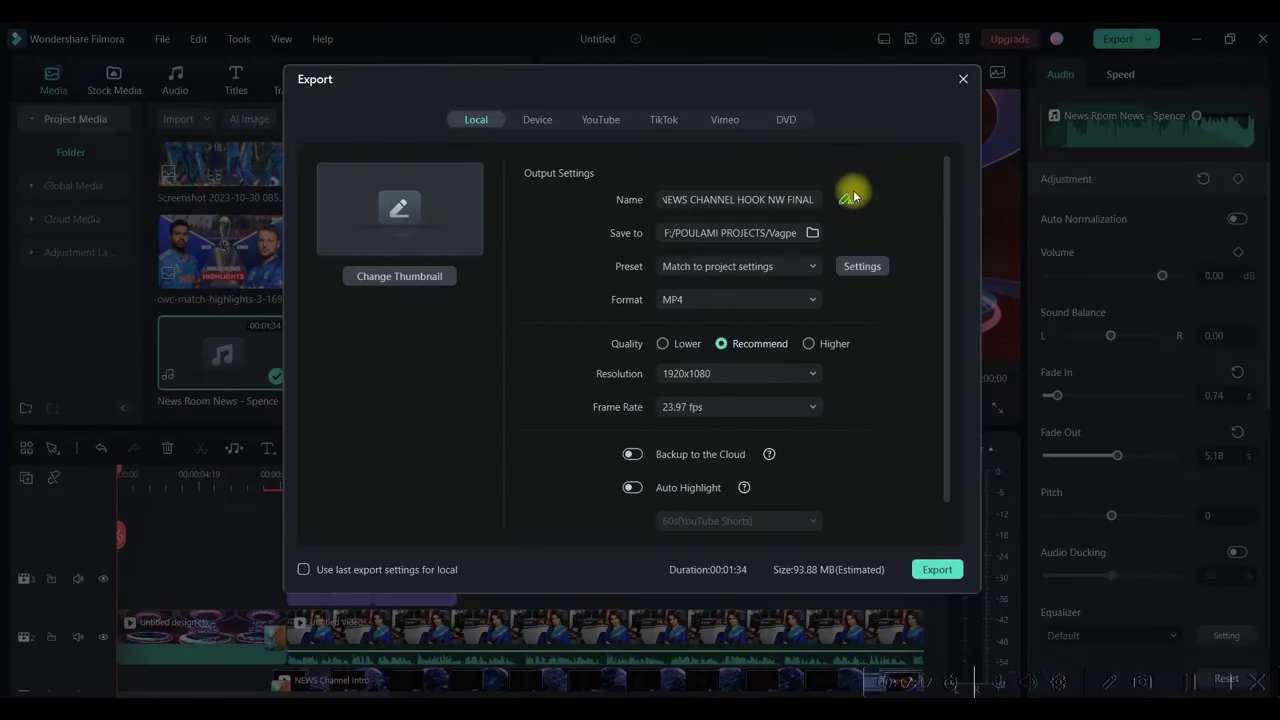
{"action": "left_click", "coordinate": [806, 198]}
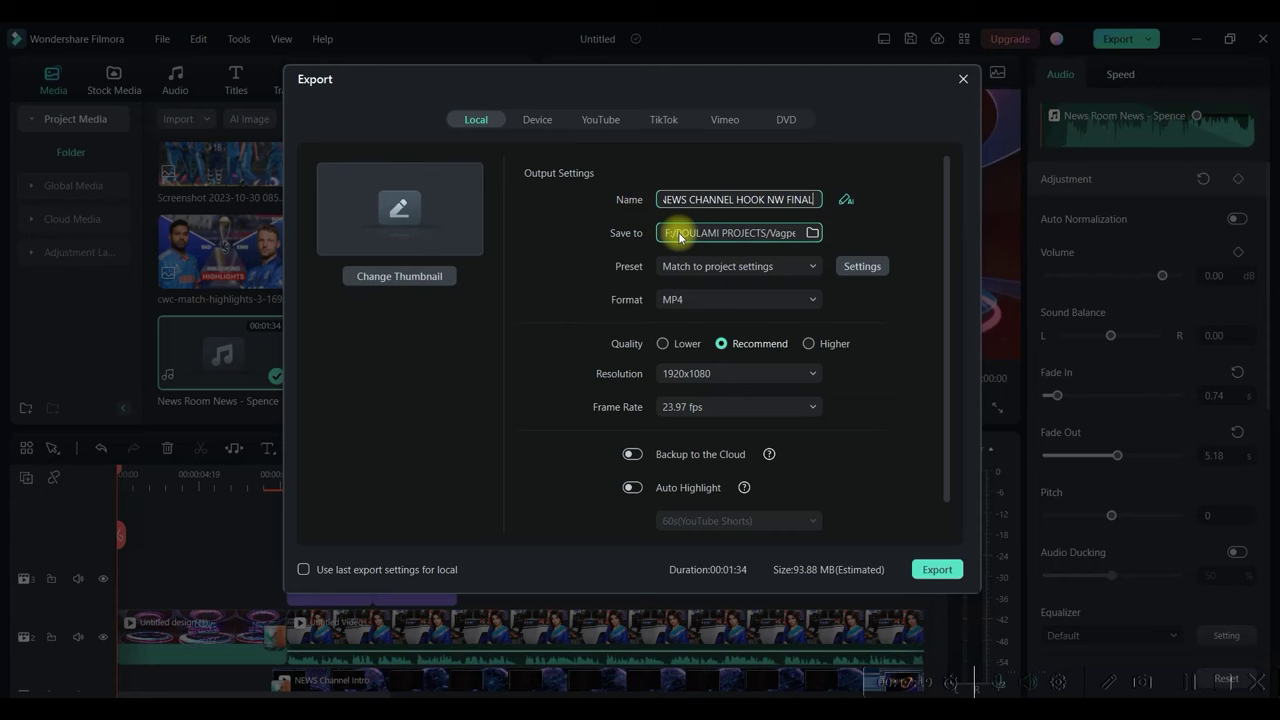
{"action": "left_click", "coordinate": [812, 233]}
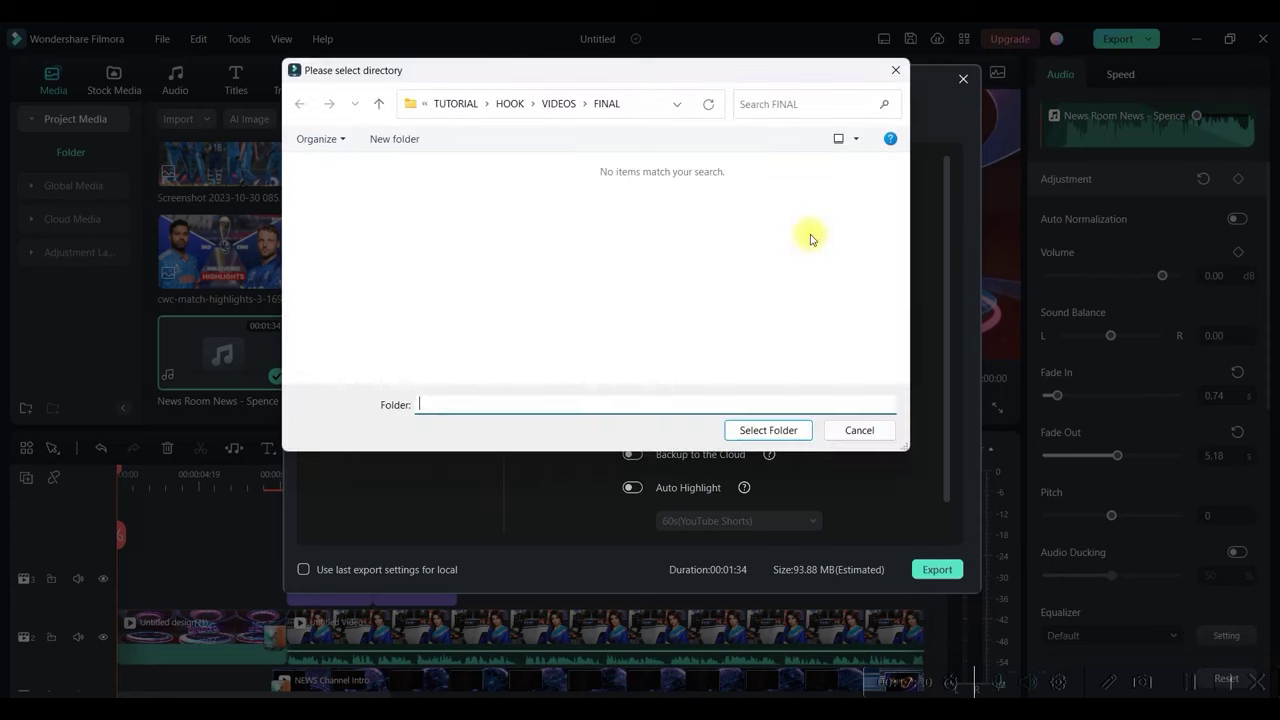
{"action": "left_click", "coordinate": [895, 70]}
{"action": "left_click", "coordinate": [810, 346]}
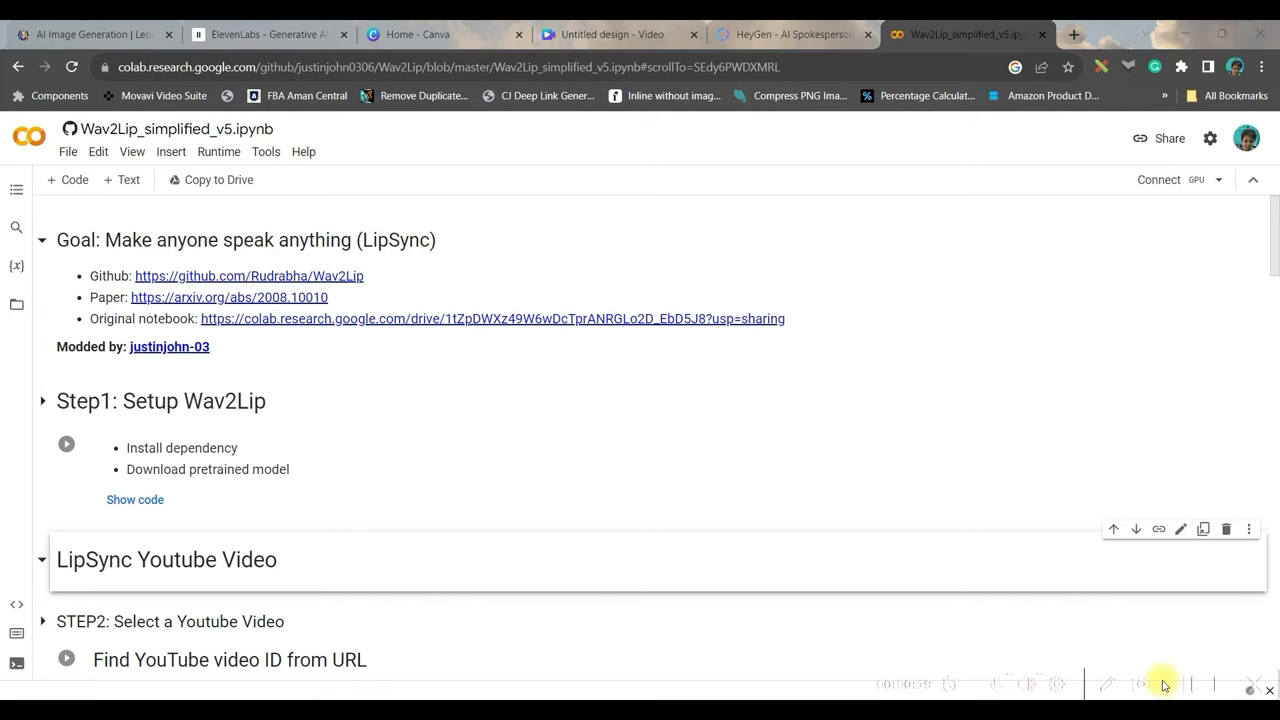
Step: Connect to a T4 GPU runtime and run the Step1 Setup Wav2Lip cell despite the warning
{"action": "left_click", "coordinate": [1170, 180]}
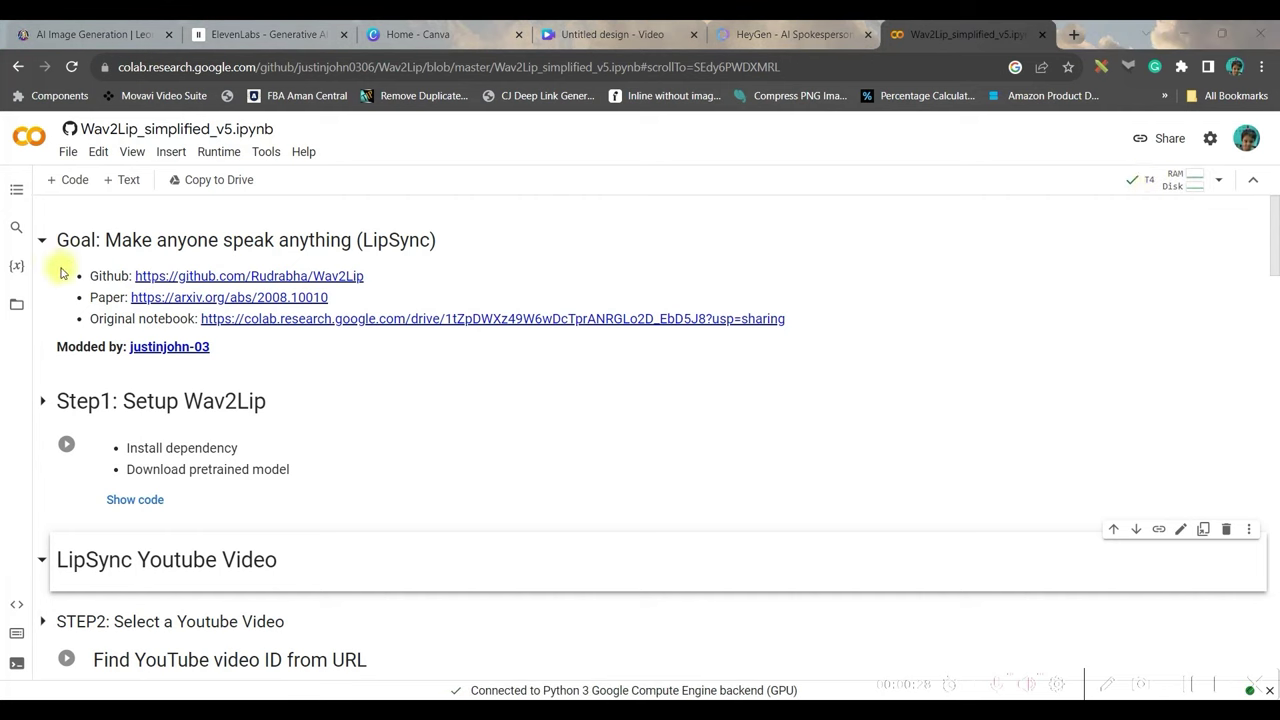
{"action": "left_click", "coordinate": [66, 445]}
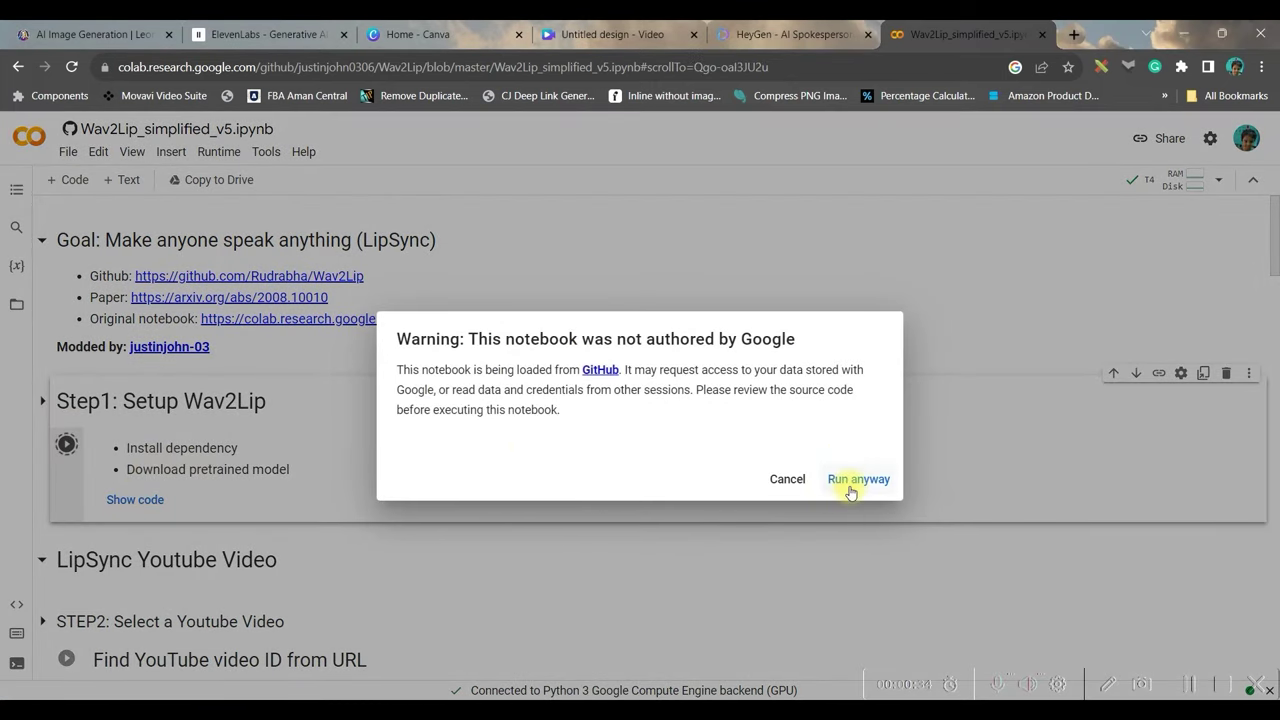
{"action": "left_click", "coordinate": [851, 484]}
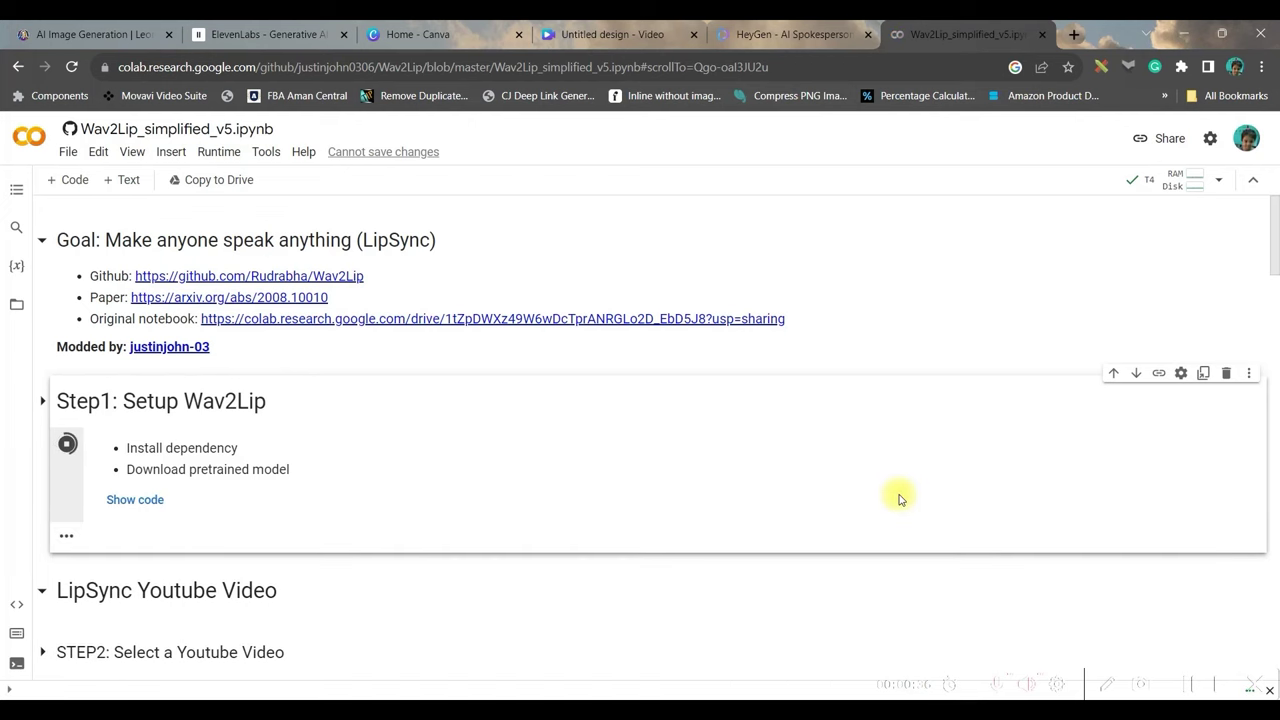
Step: Run the 'Select an uploading method' cell under LipSync on Your Video File, mounting Drive
{"action": "scroll", "coordinate": [514, 471], "scroll_direction": "down", "scroll_amount": 3}
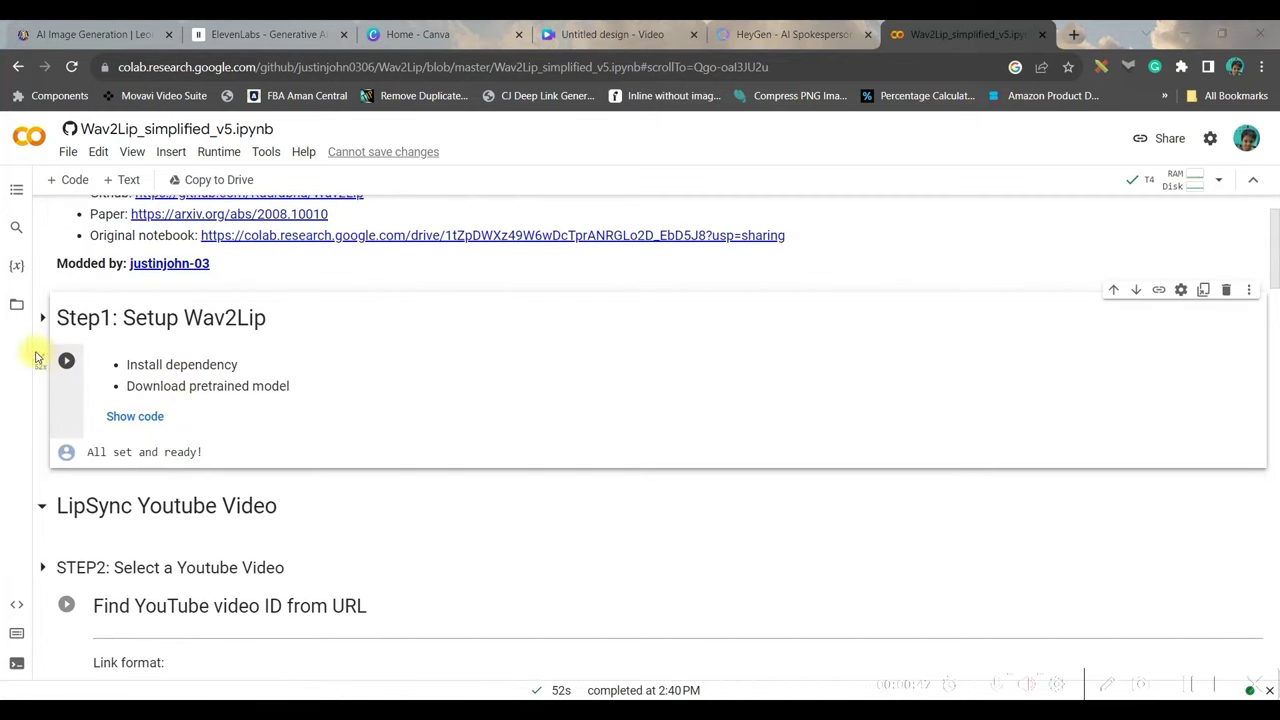
{"action": "scroll", "coordinate": [210, 490], "scroll_direction": "down", "scroll_amount": 1}
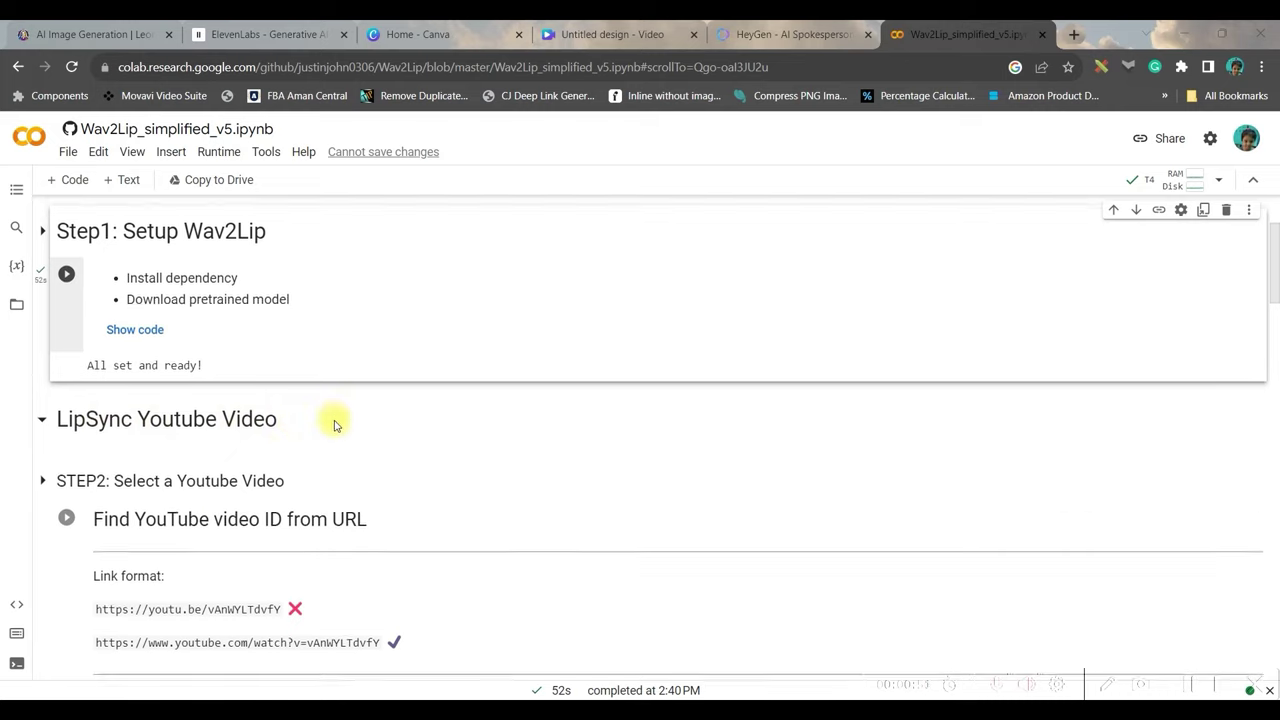
{"action": "scroll", "coordinate": [334, 420], "scroll_direction": "down", "scroll_amount": 2}
{"action": "scroll", "coordinate": [284, 340], "scroll_direction": "down", "scroll_amount": 5}
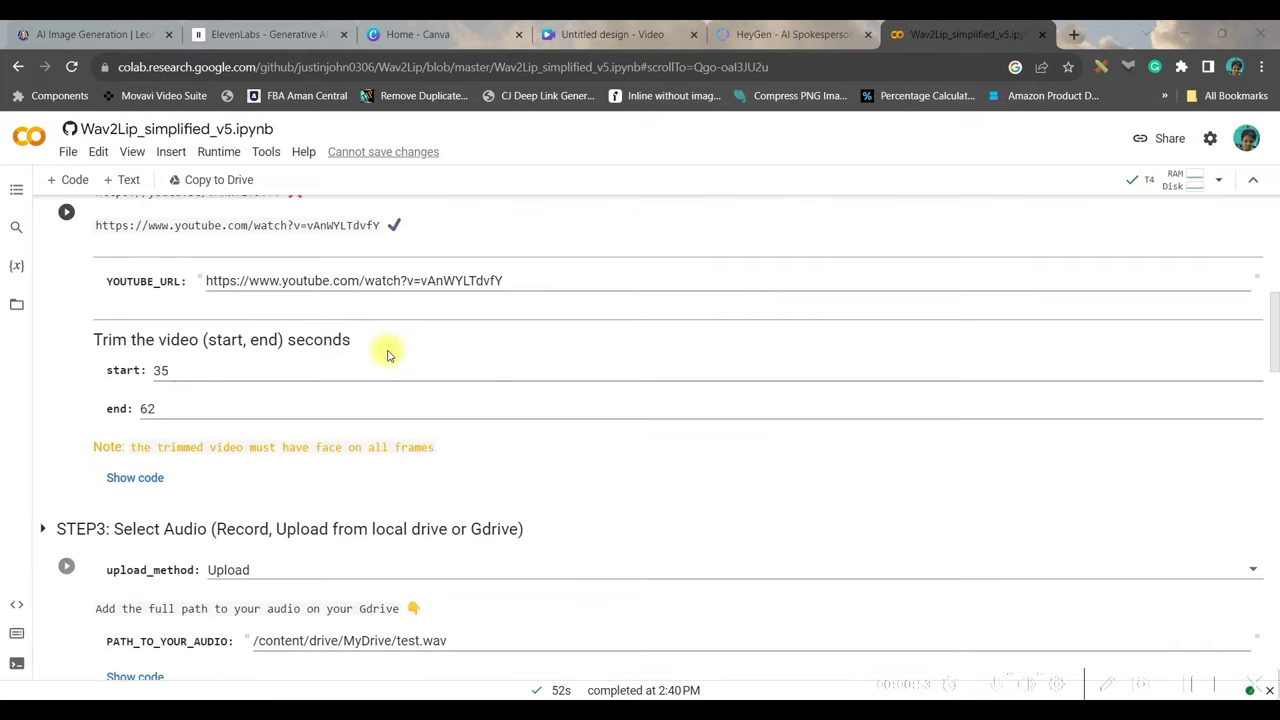
{"action": "scroll", "coordinate": [380, 366], "scroll_direction": "down", "scroll_amount": 6}
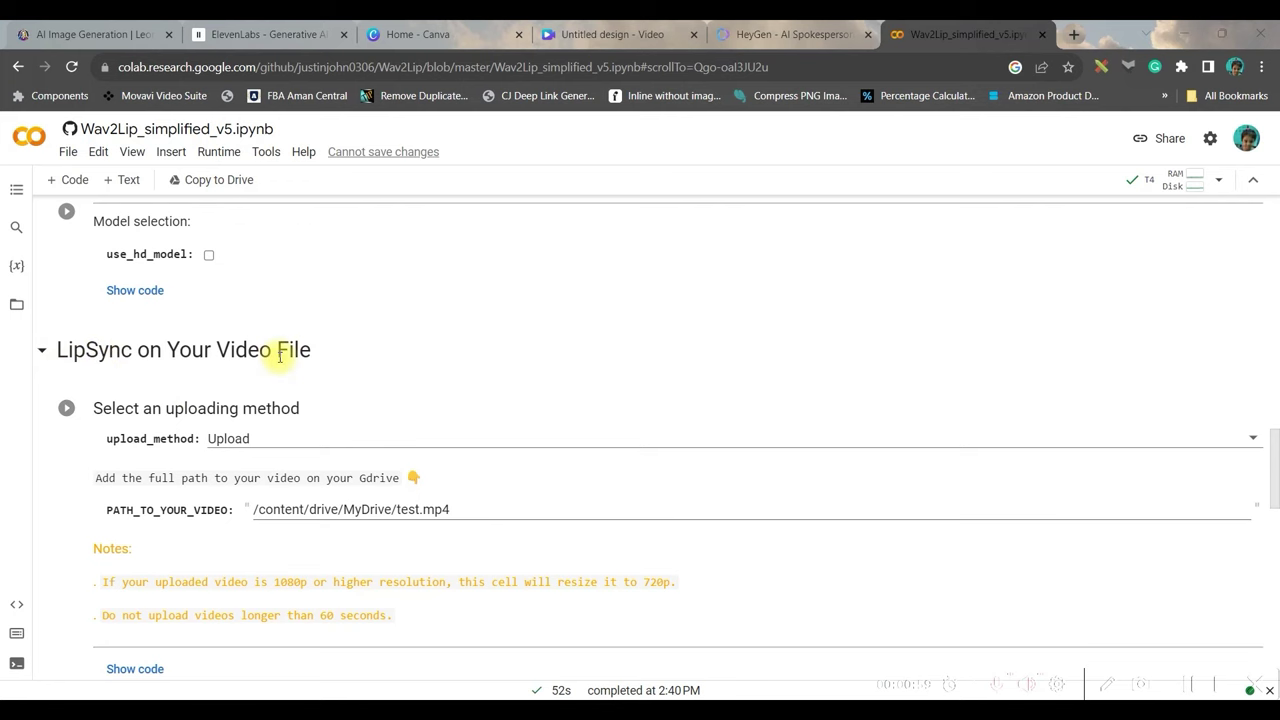
{"action": "scroll", "coordinate": [374, 391], "scroll_direction": "down", "scroll_amount": 2}
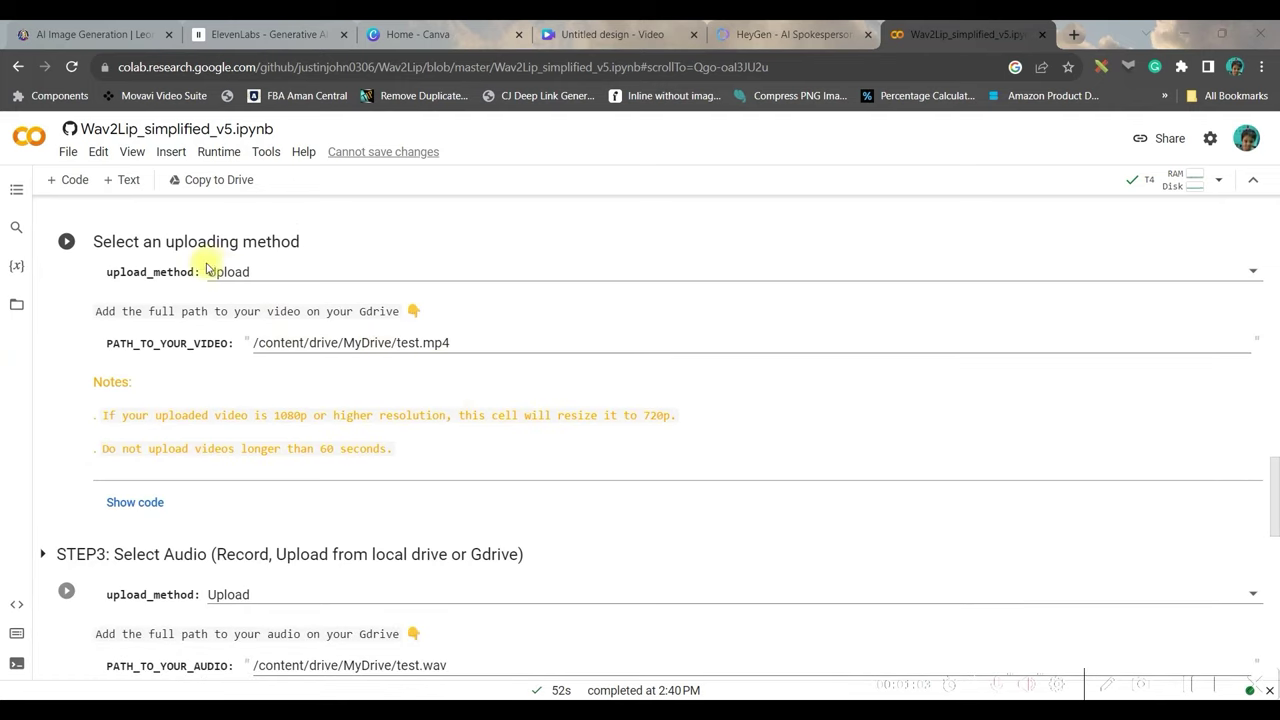
{"action": "left_click", "coordinate": [66, 243]}
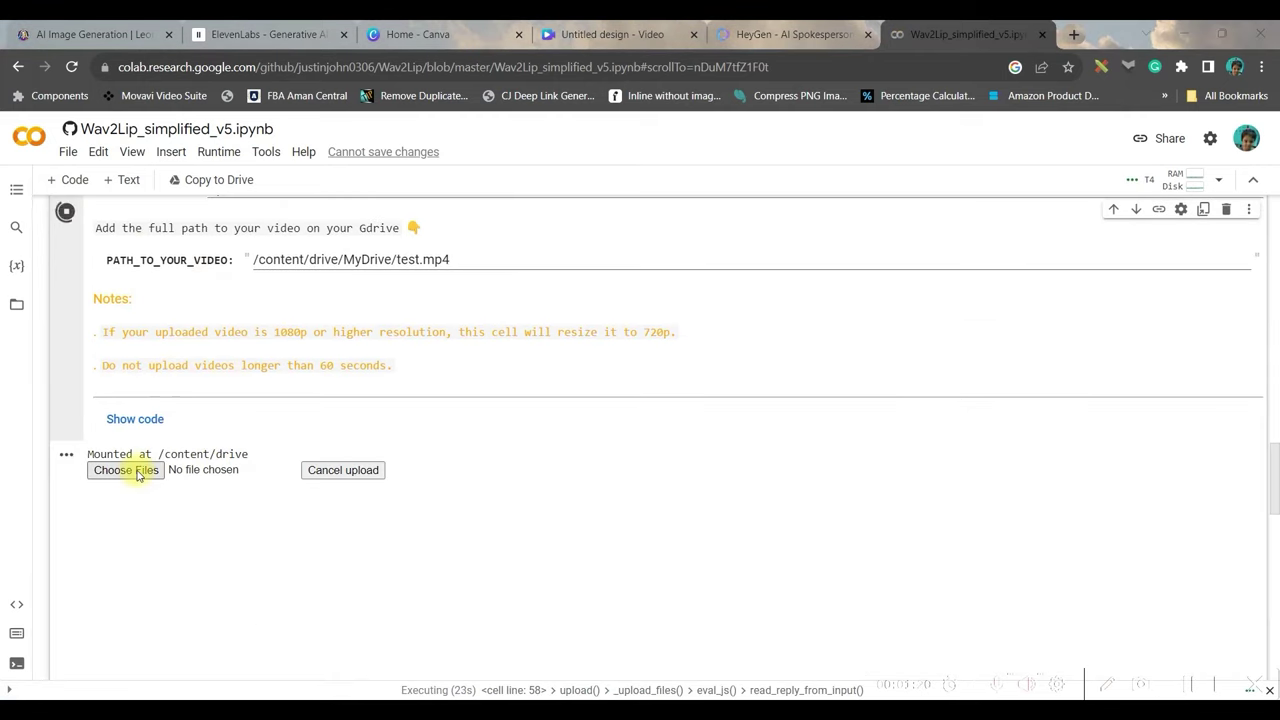
{"action": "left_click", "coordinate": [128, 471]}
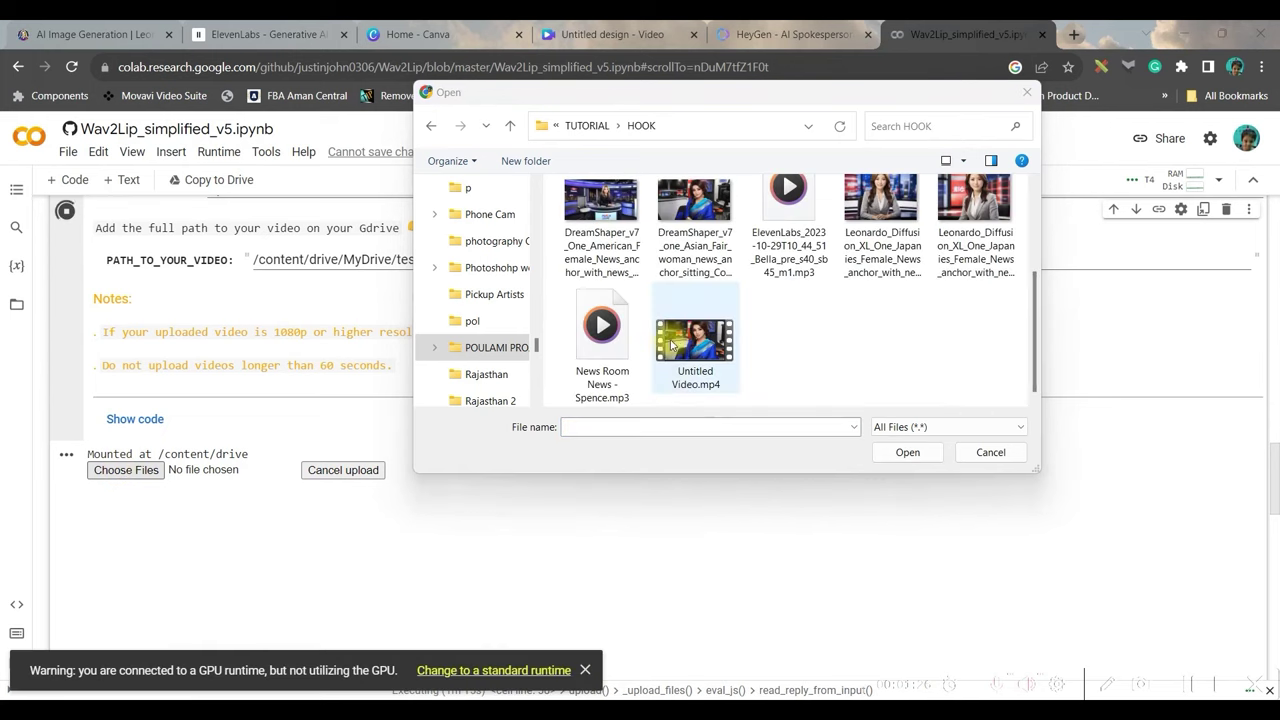
{"action": "left_click", "coordinate": [679, 345]}
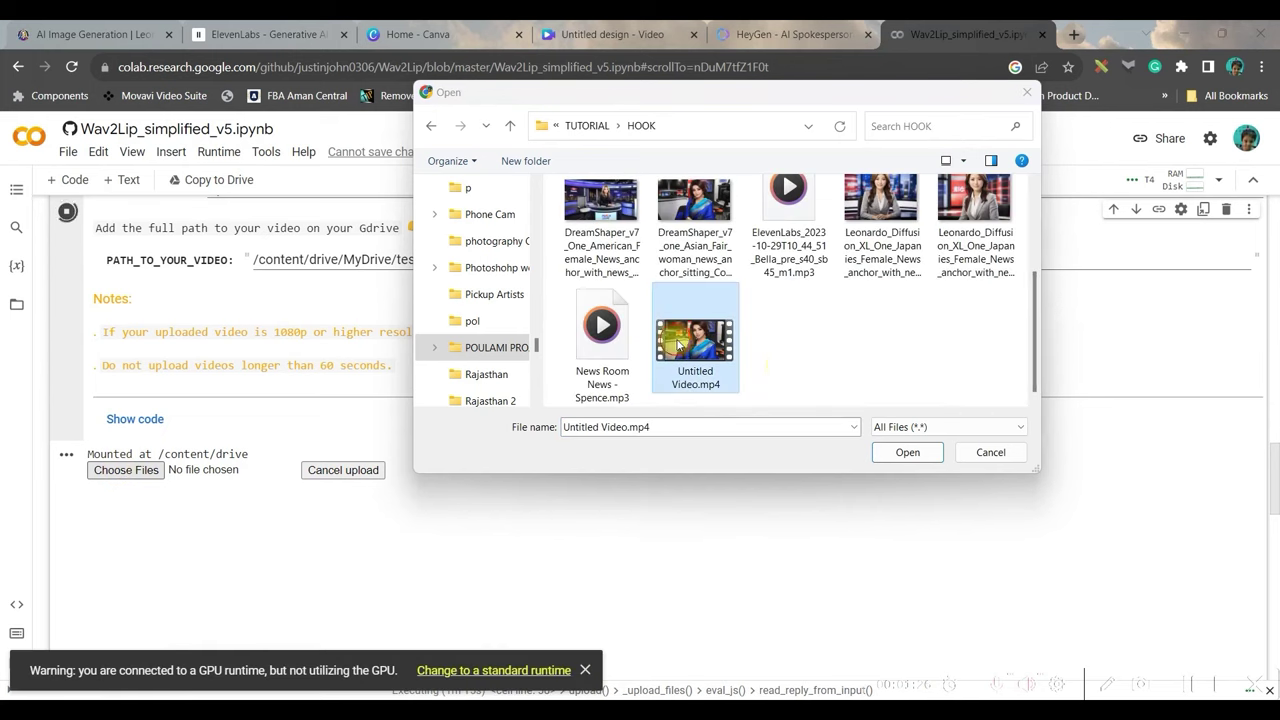
{"action": "left_click", "coordinate": [905, 452]}
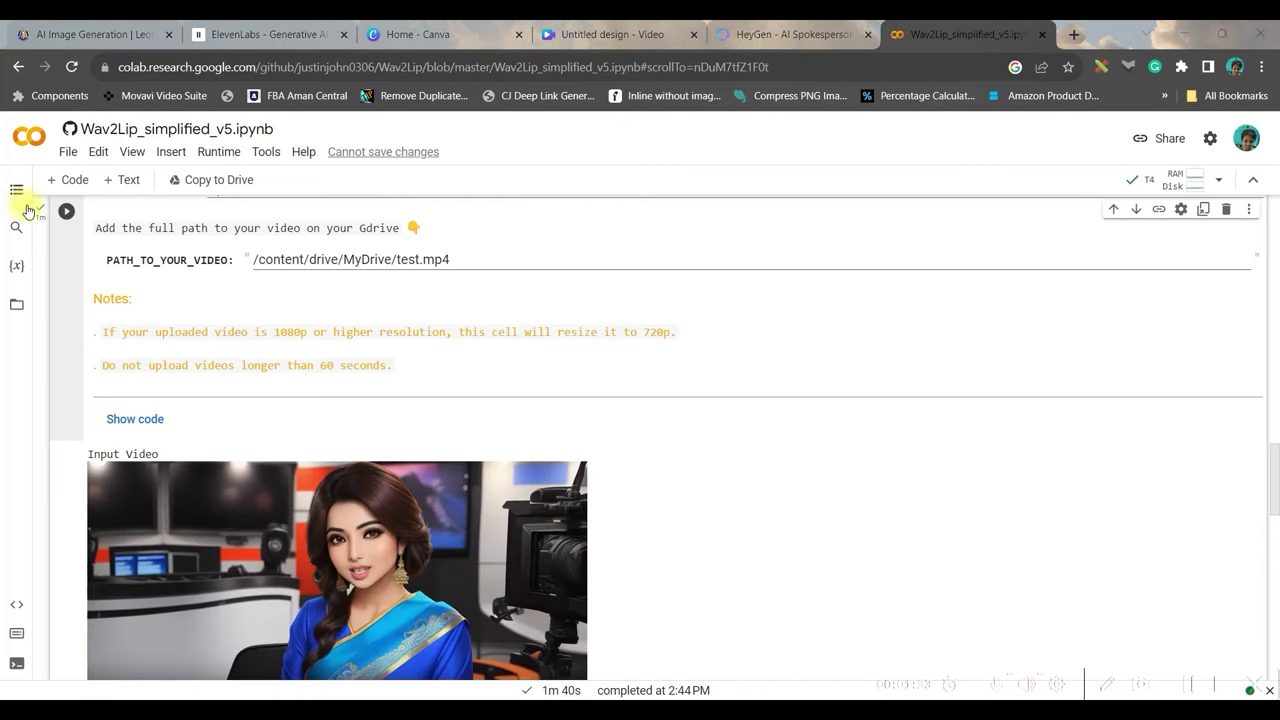
{"action": "scroll", "coordinate": [465, 495], "scroll_direction": "down", "scroll_amount": 1}
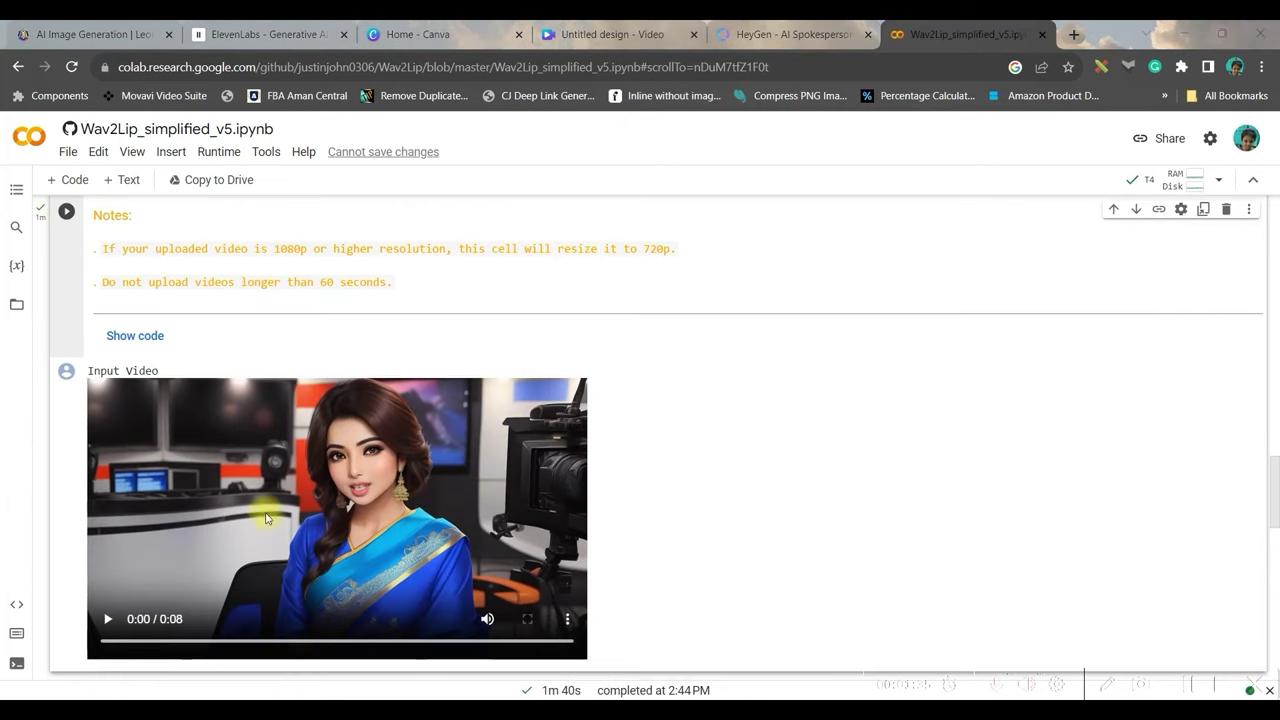
{"action": "scroll", "coordinate": [266, 518], "scroll_direction": "up", "scroll_amount": 2}
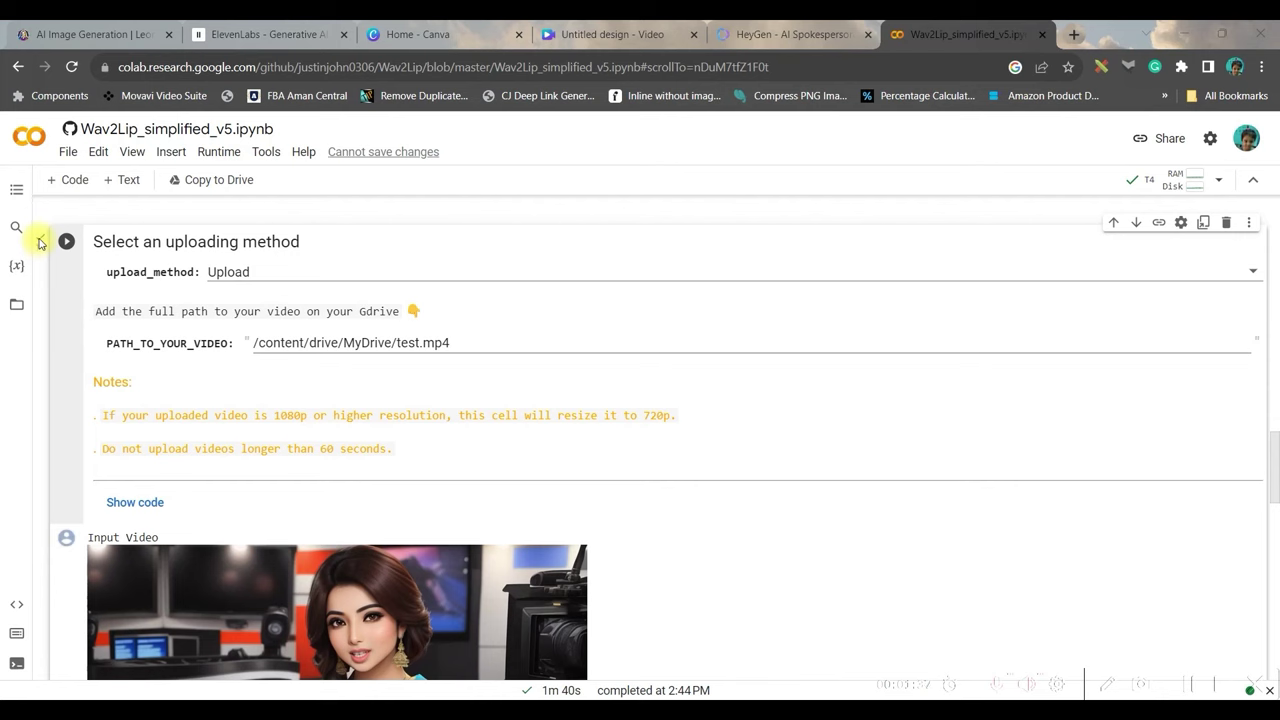
{"action": "scroll", "coordinate": [109, 334], "scroll_direction": "down", "scroll_amount": 6}
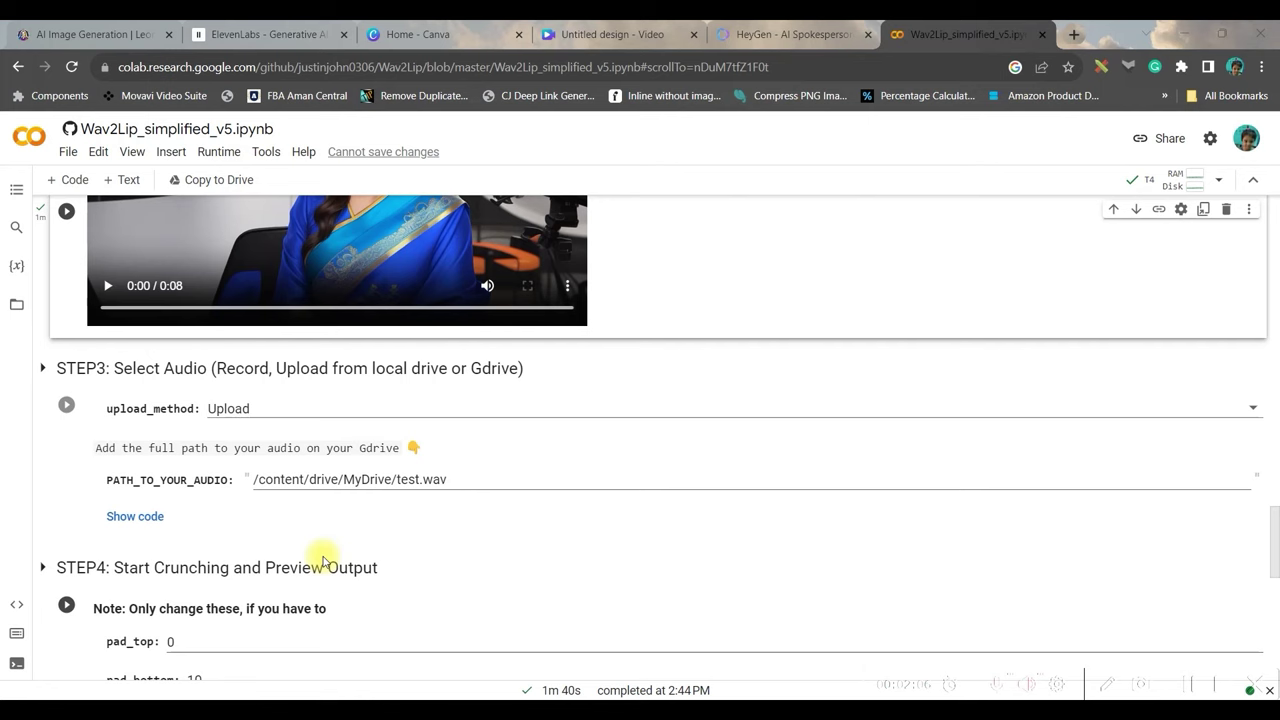
{"action": "scroll", "coordinate": [400, 460], "scroll_direction": "up", "scroll_amount": 2}
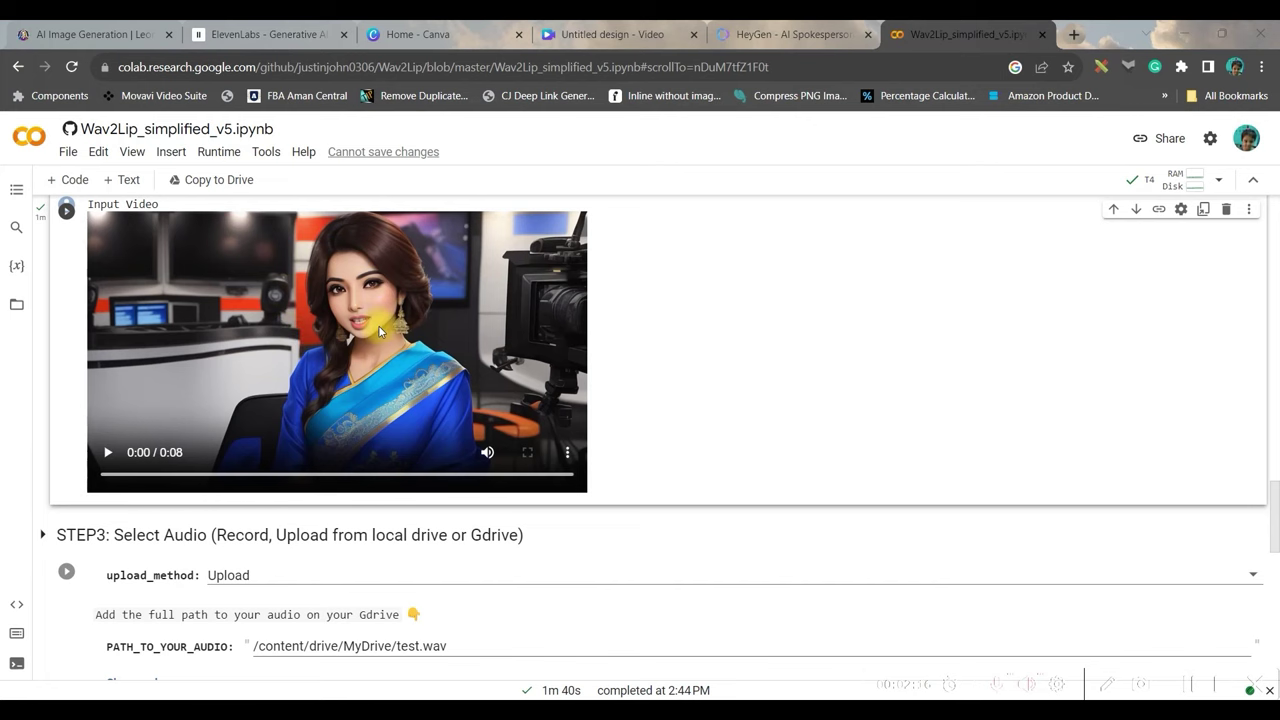
{"action": "scroll", "coordinate": [382, 348], "scroll_direction": "down", "scroll_amount": 2}
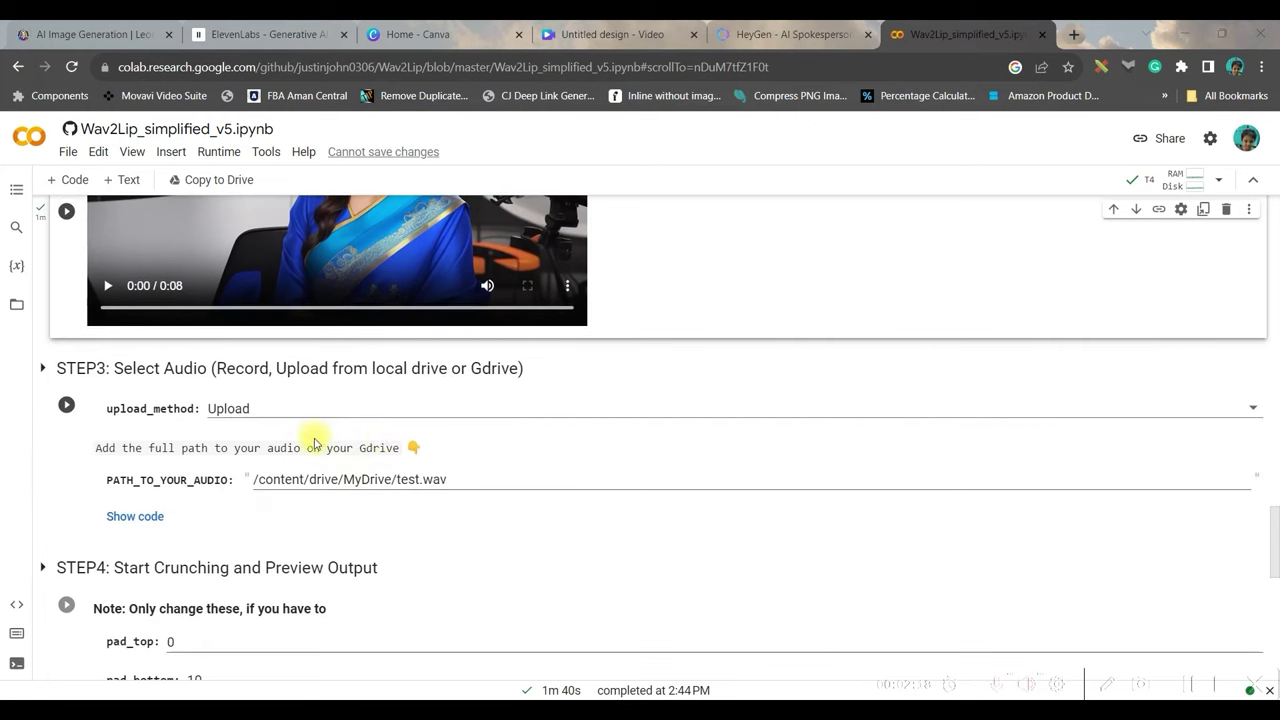
{"action": "scroll", "coordinate": [486, 366], "scroll_direction": "up", "scroll_amount": 1}
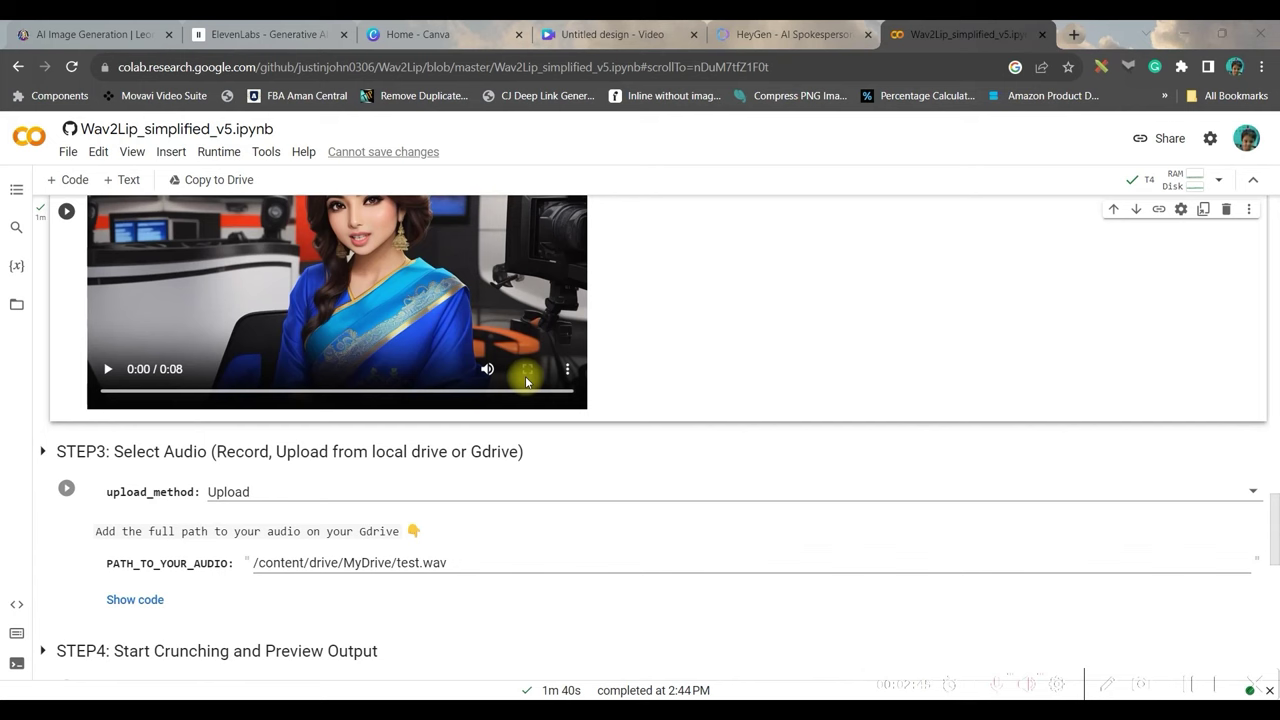
Step: Run the STEP3 audio cell and upload ELON NEWS.mp3 as the narration track
{"action": "left_click", "coordinate": [82, 492]}
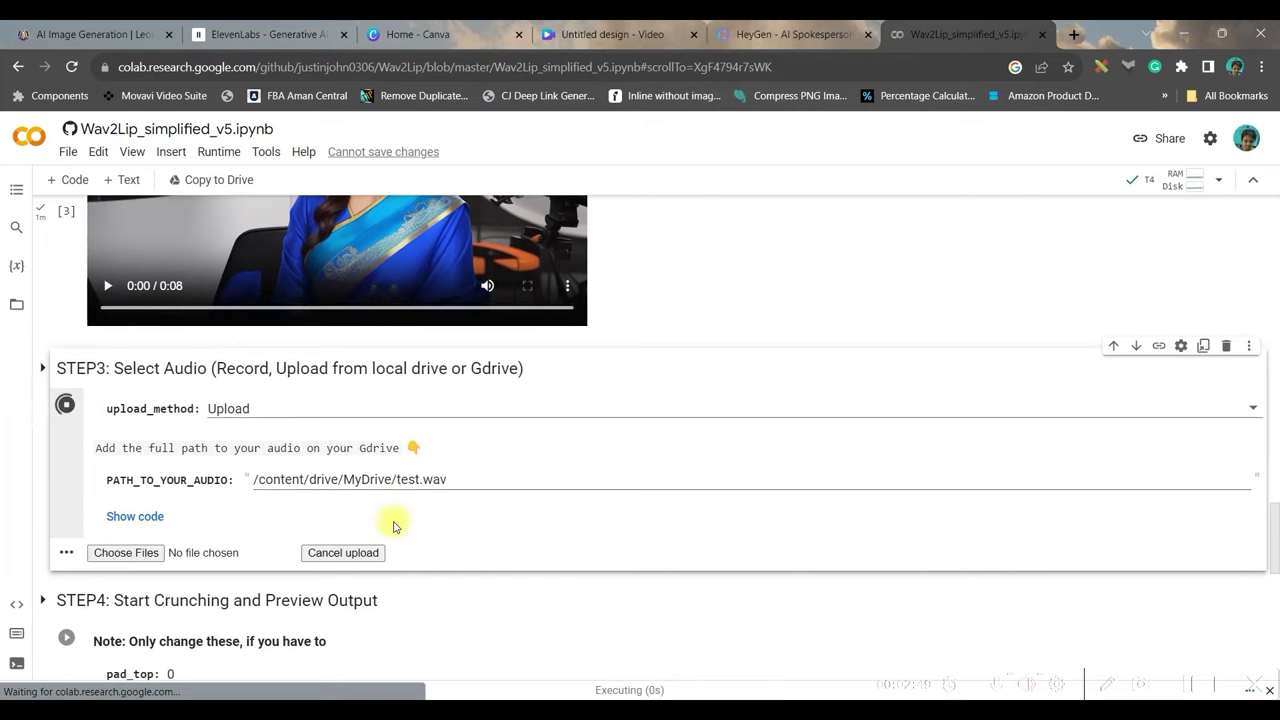
{"action": "left_click", "coordinate": [134, 553]}
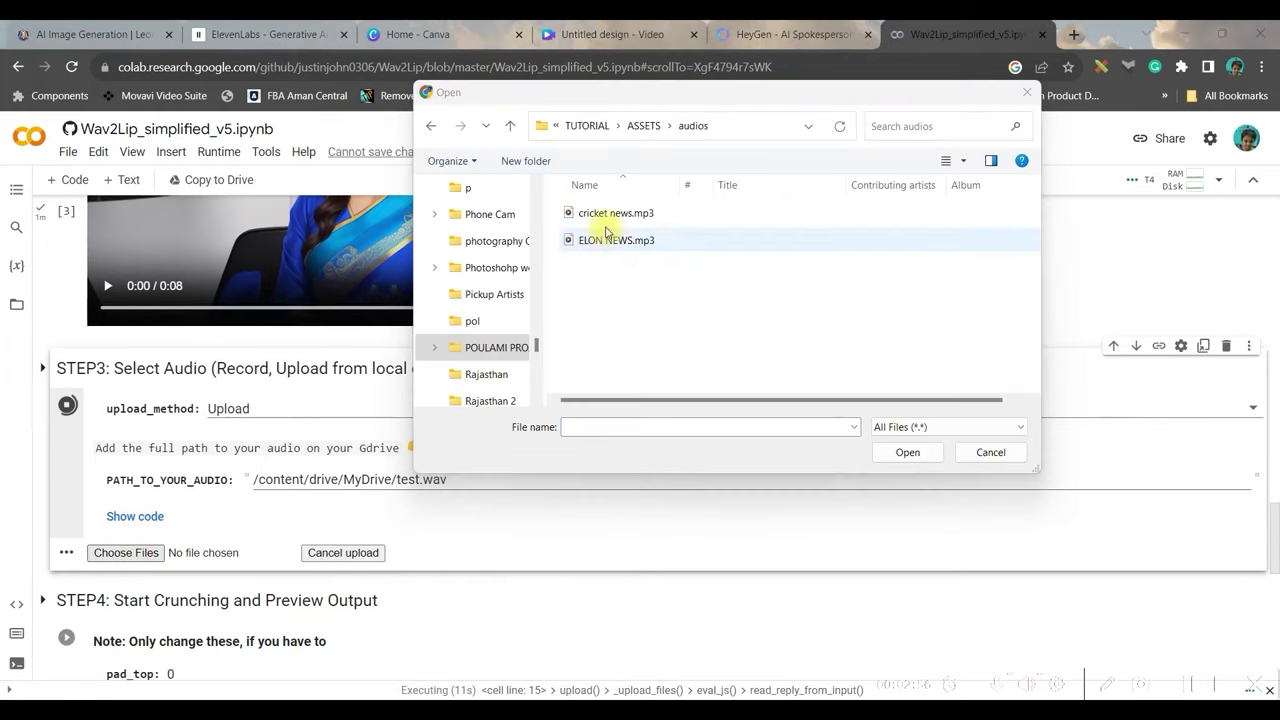
{"action": "left_click", "coordinate": [610, 240]}
{"action": "left_click", "coordinate": [914, 456]}
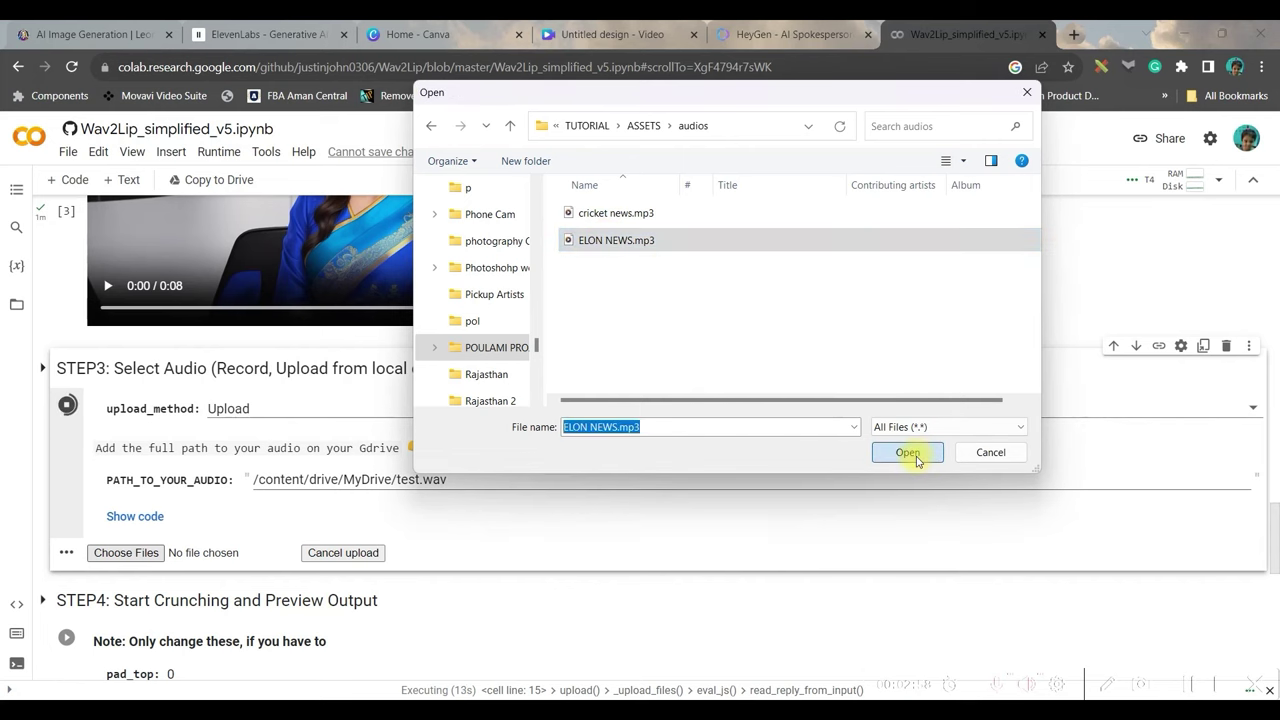
{"action": "scroll", "coordinate": [605, 560], "scroll_direction": "down", "scroll_amount": 1}
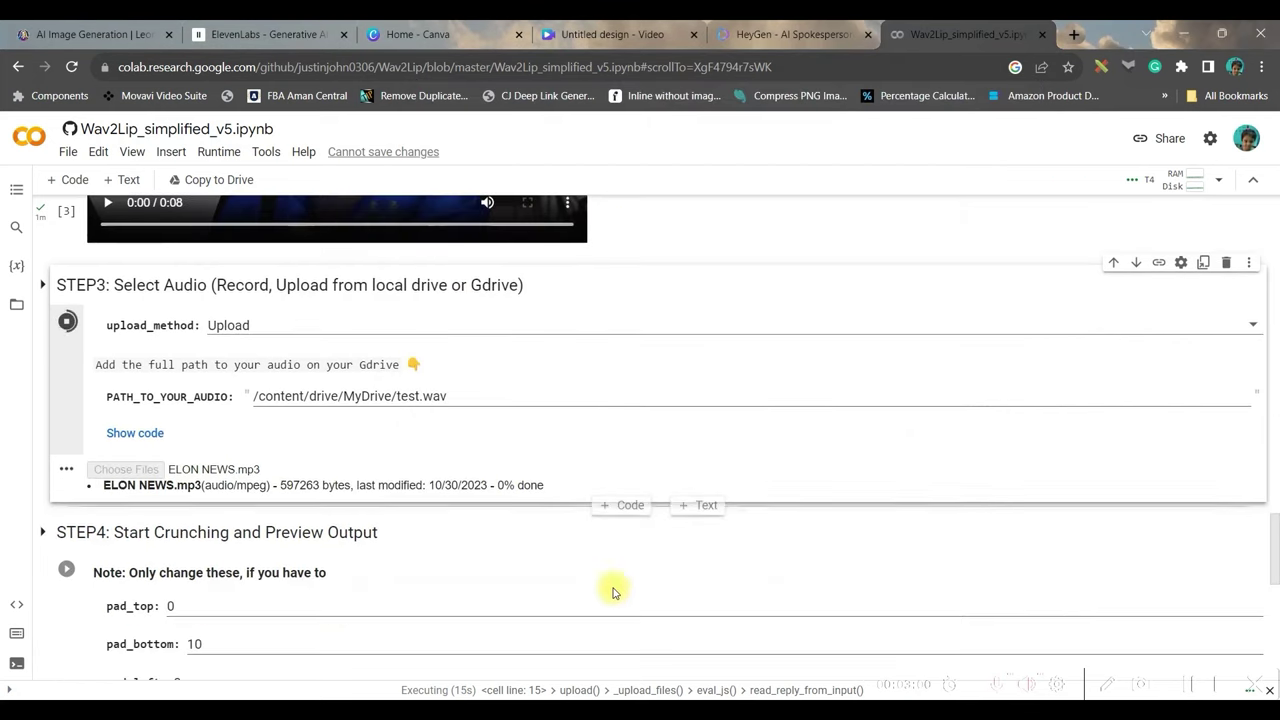
{"action": "scroll", "coordinate": [1080, 634], "scroll_direction": "down", "scroll_amount": 1}
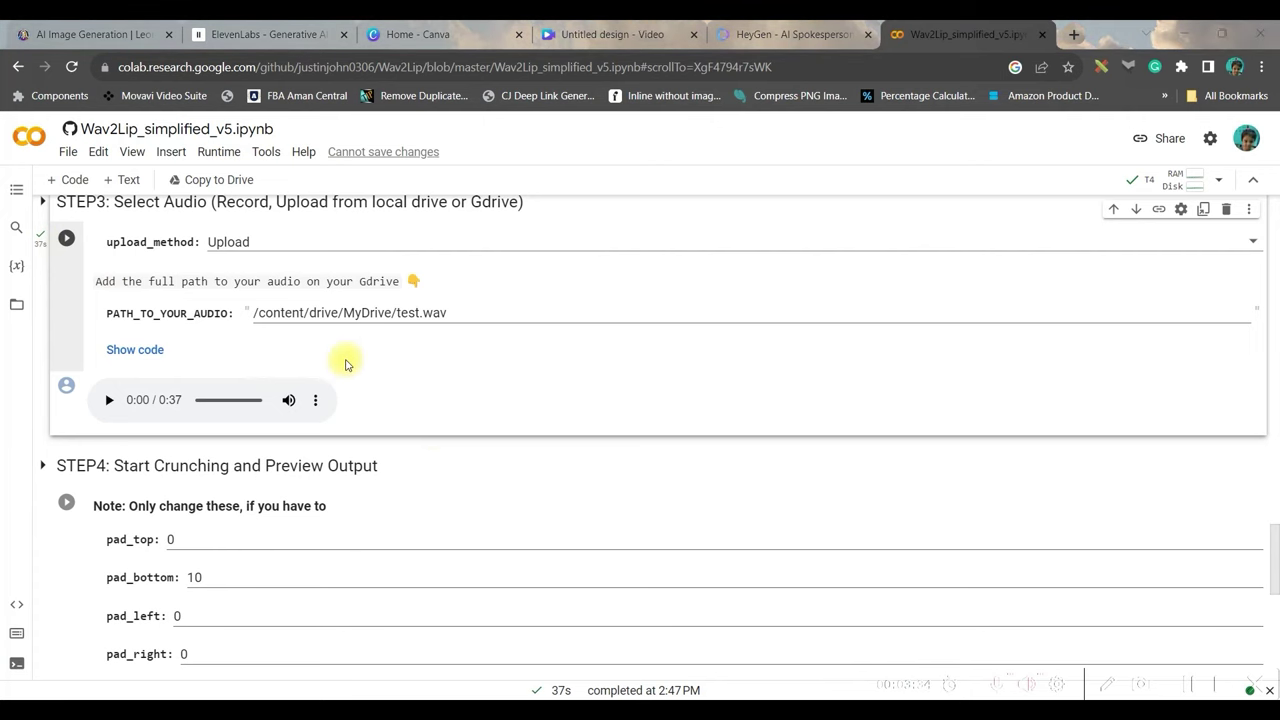
Step: Run the STEP4 'Start Crunching and Preview Output' cell to create result_voice.mp4
{"action": "scroll", "coordinate": [85, 450], "scroll_direction": "down", "scroll_amount": 1}
{"action": "left_click", "coordinate": [64, 409]}
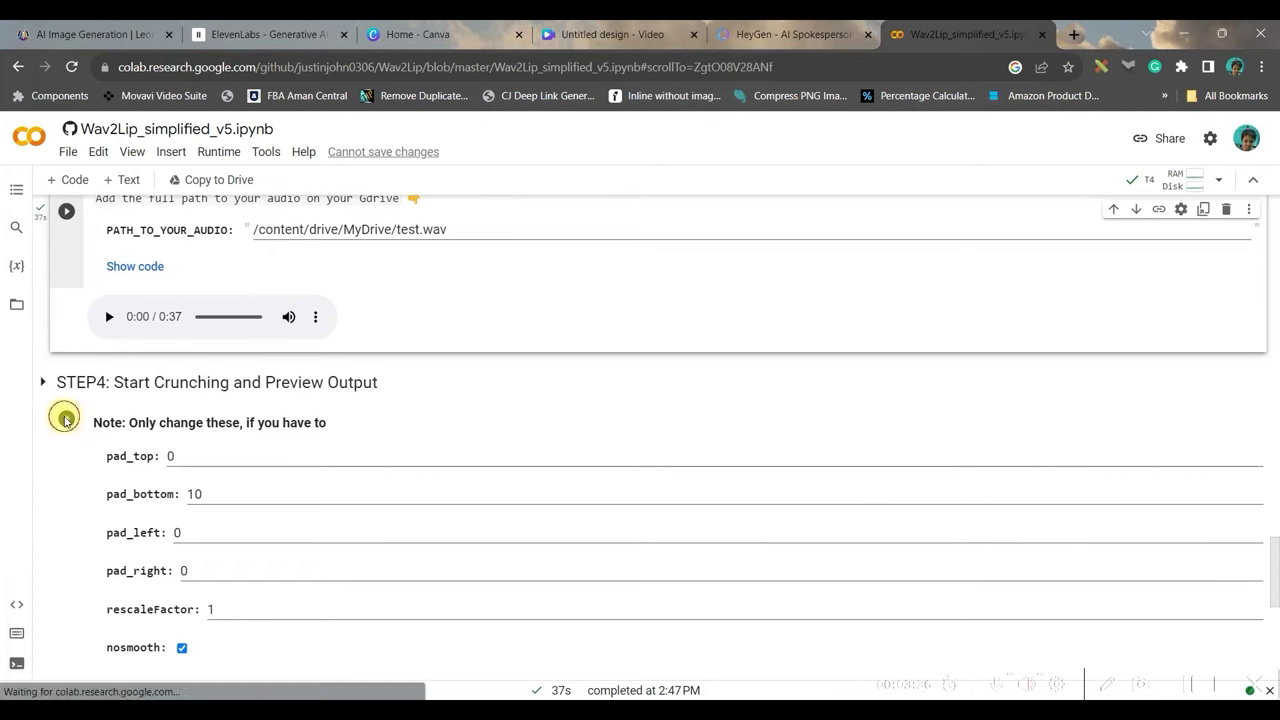
{"action": "scroll", "coordinate": [70, 412], "scroll_direction": "down", "scroll_amount": 1}
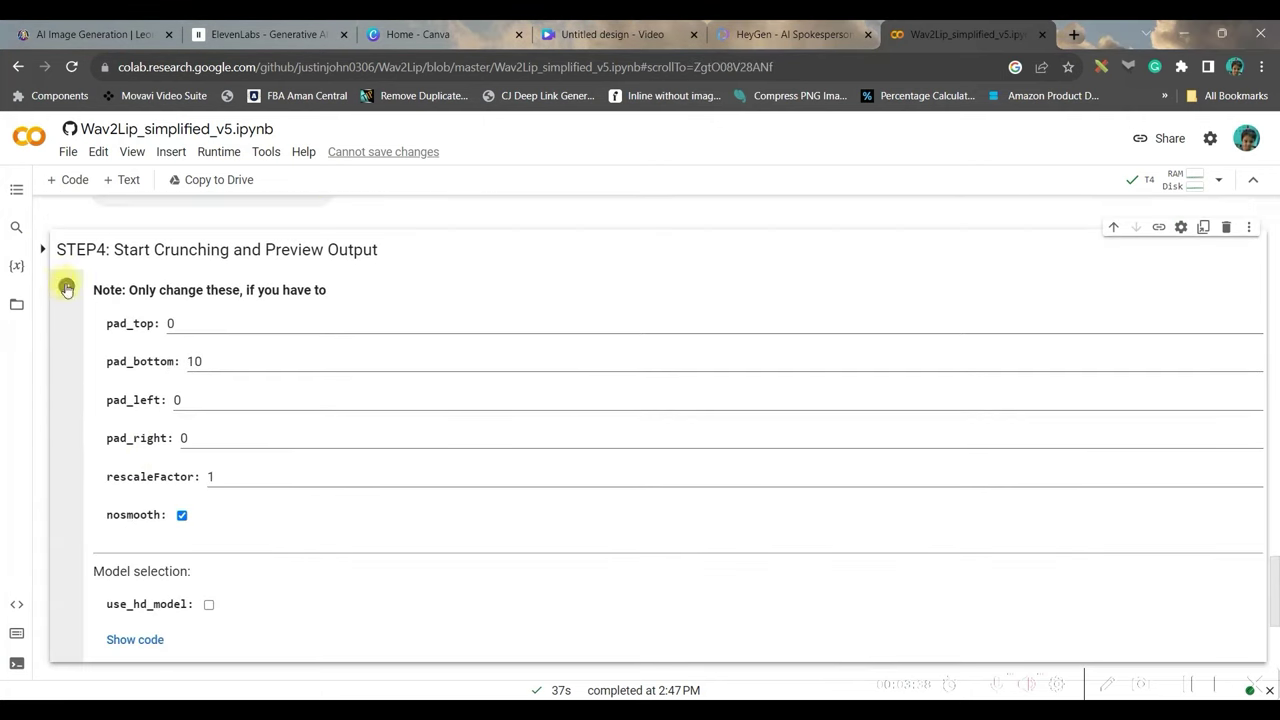
{"action": "scroll", "coordinate": [185, 398], "scroll_direction": "down", "scroll_amount": 1}
{"action": "scroll", "coordinate": [83, 380], "scroll_direction": "up", "scroll_amount": 2}
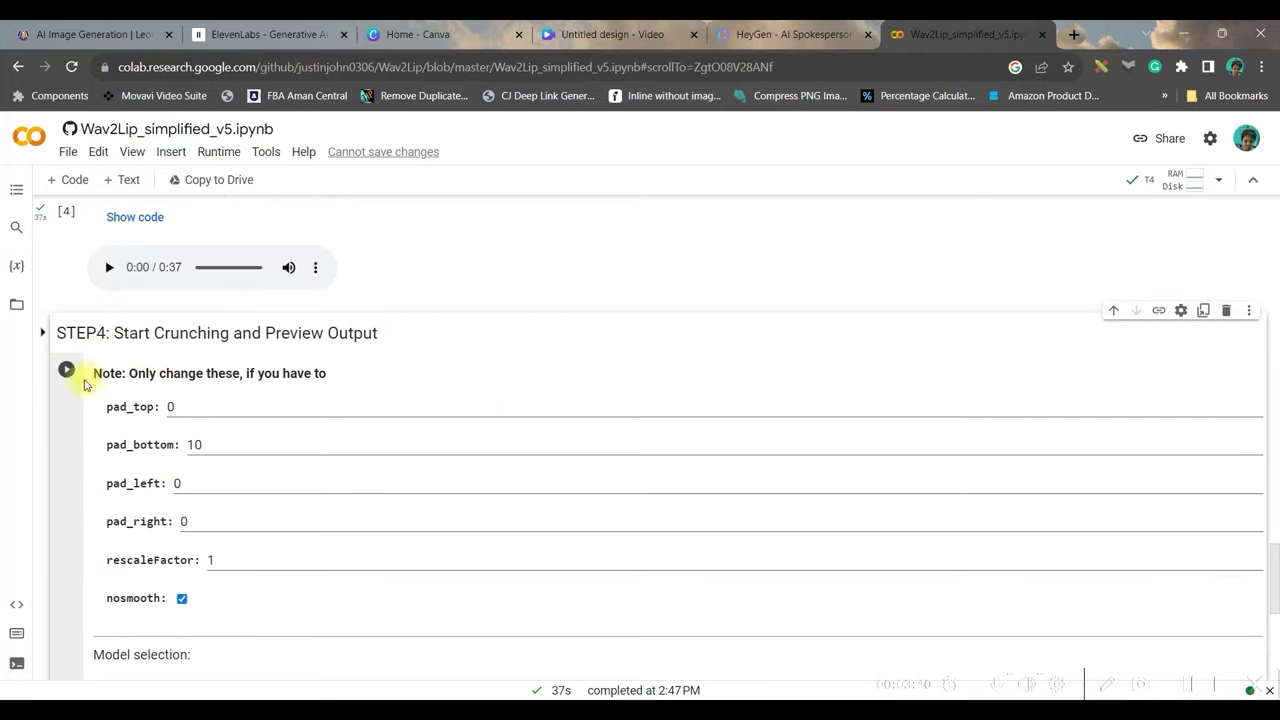
{"action": "left_click", "coordinate": [67, 372]}
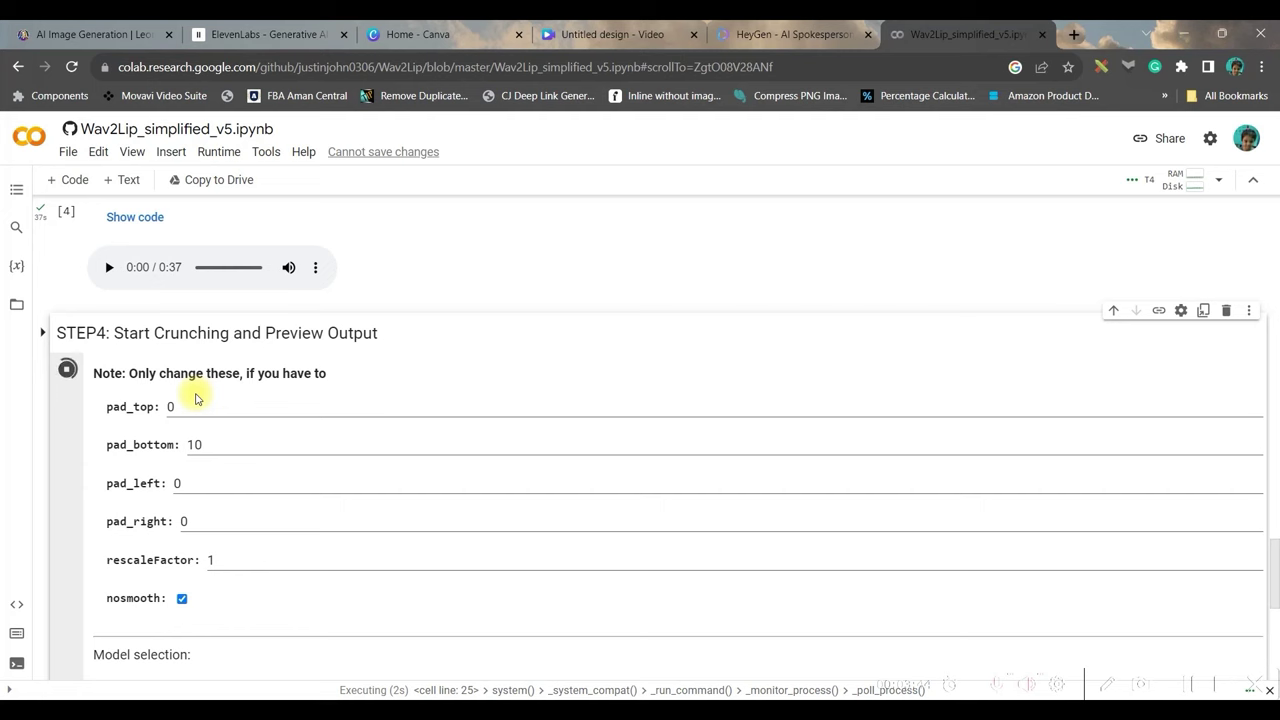
{"action": "scroll", "coordinate": [196, 398], "scroll_direction": "down", "scroll_amount": 4}
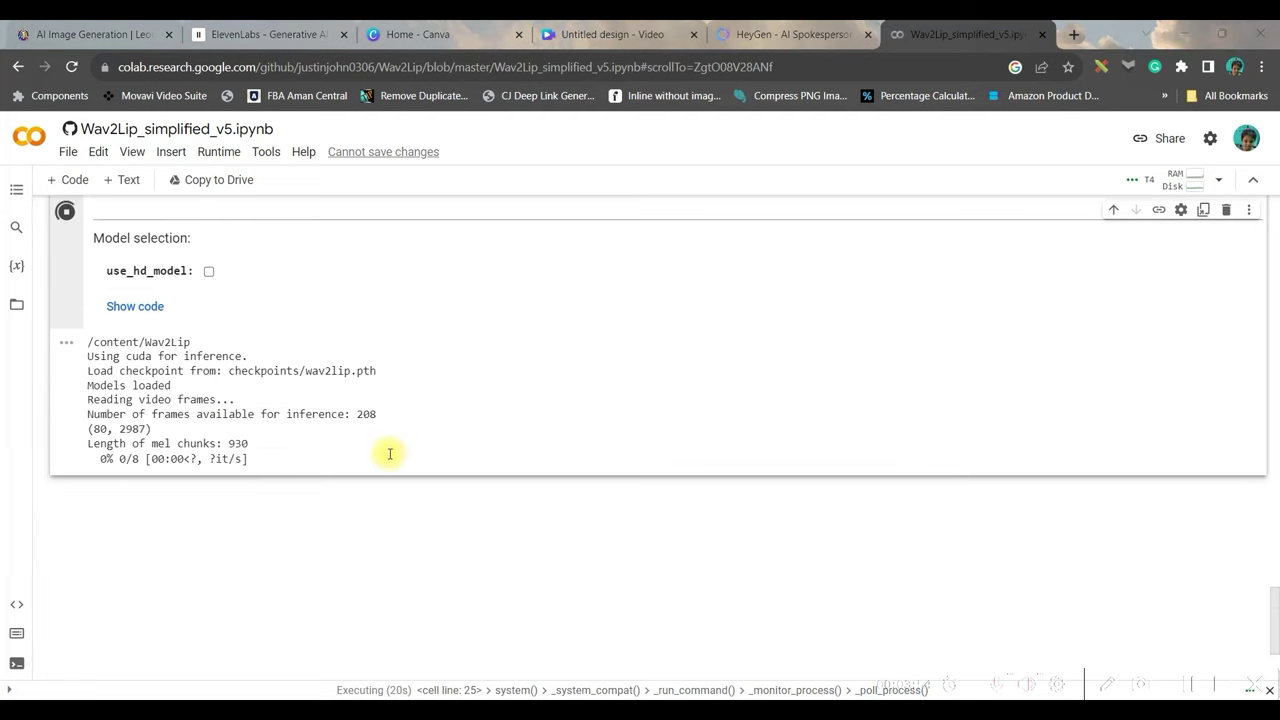
{"action": "scroll", "coordinate": [390, 455], "scroll_direction": "up", "scroll_amount": 2}
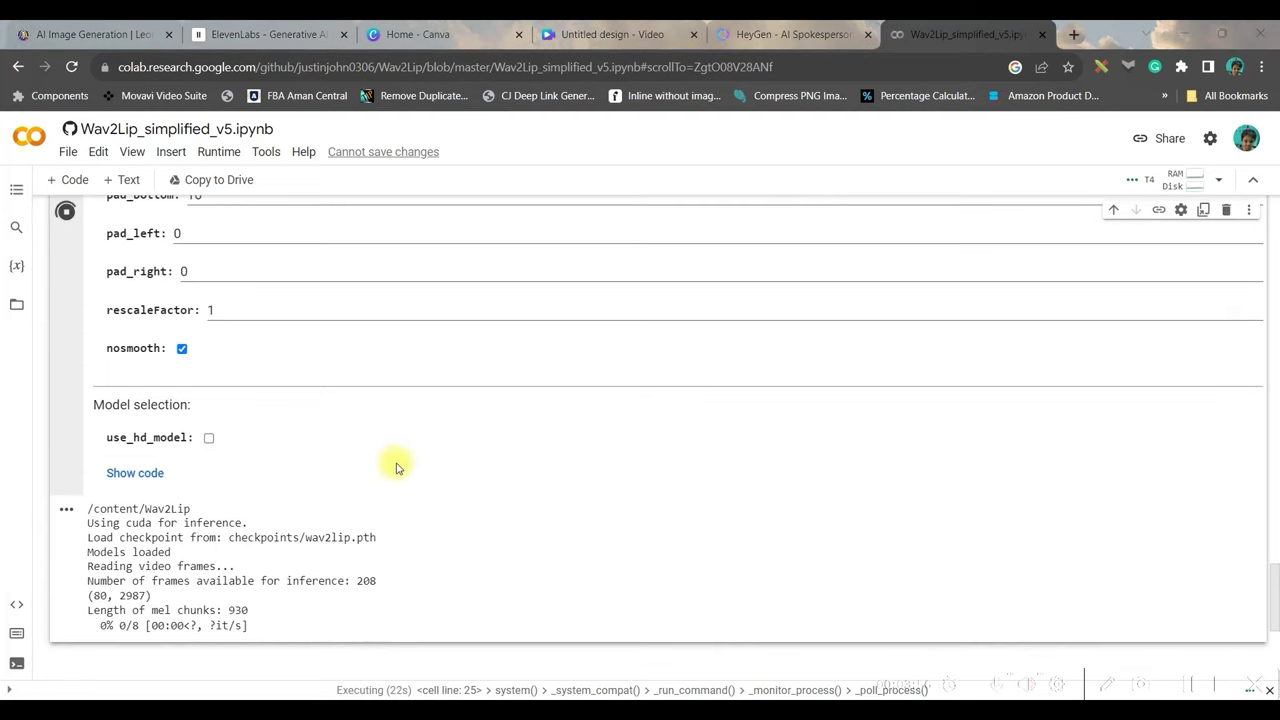
{"action": "scroll", "coordinate": [405, 466], "scroll_direction": "up", "scroll_amount": 3}
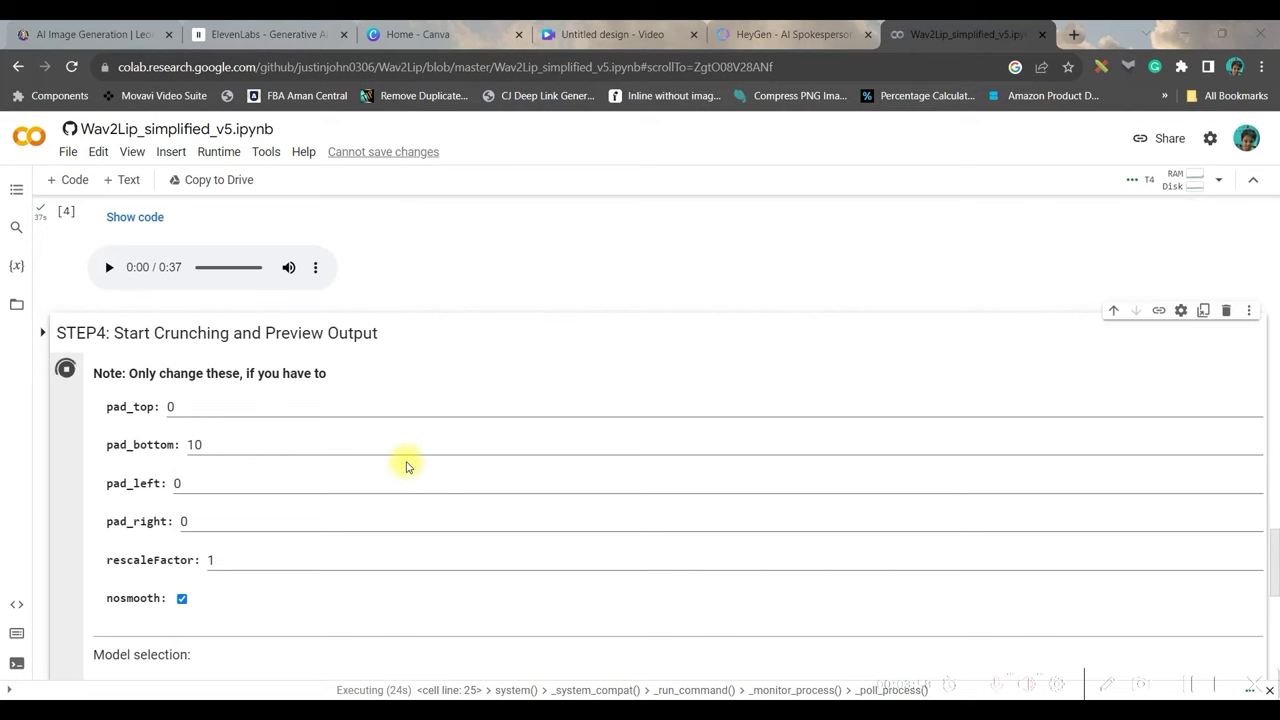
{"action": "scroll", "coordinate": [473, 452], "scroll_direction": "up", "scroll_amount": 2}
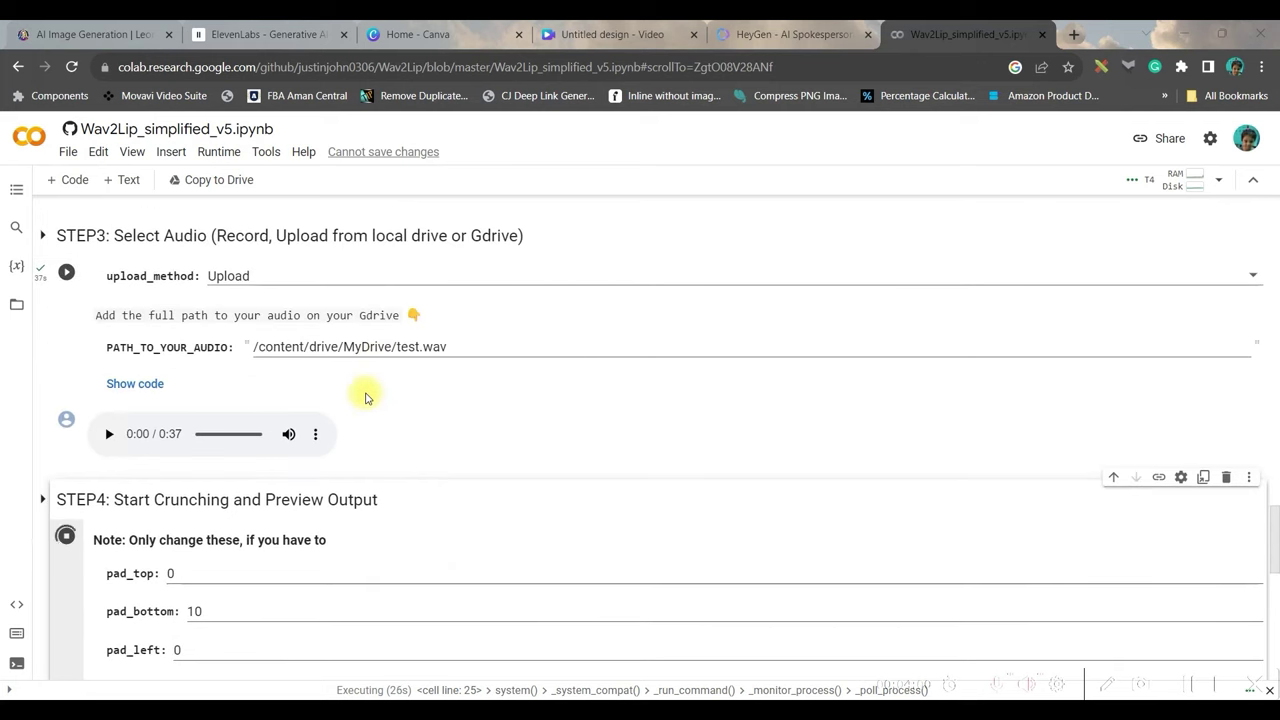
{"action": "scroll", "coordinate": [365, 398], "scroll_direction": "up", "scroll_amount": 2}
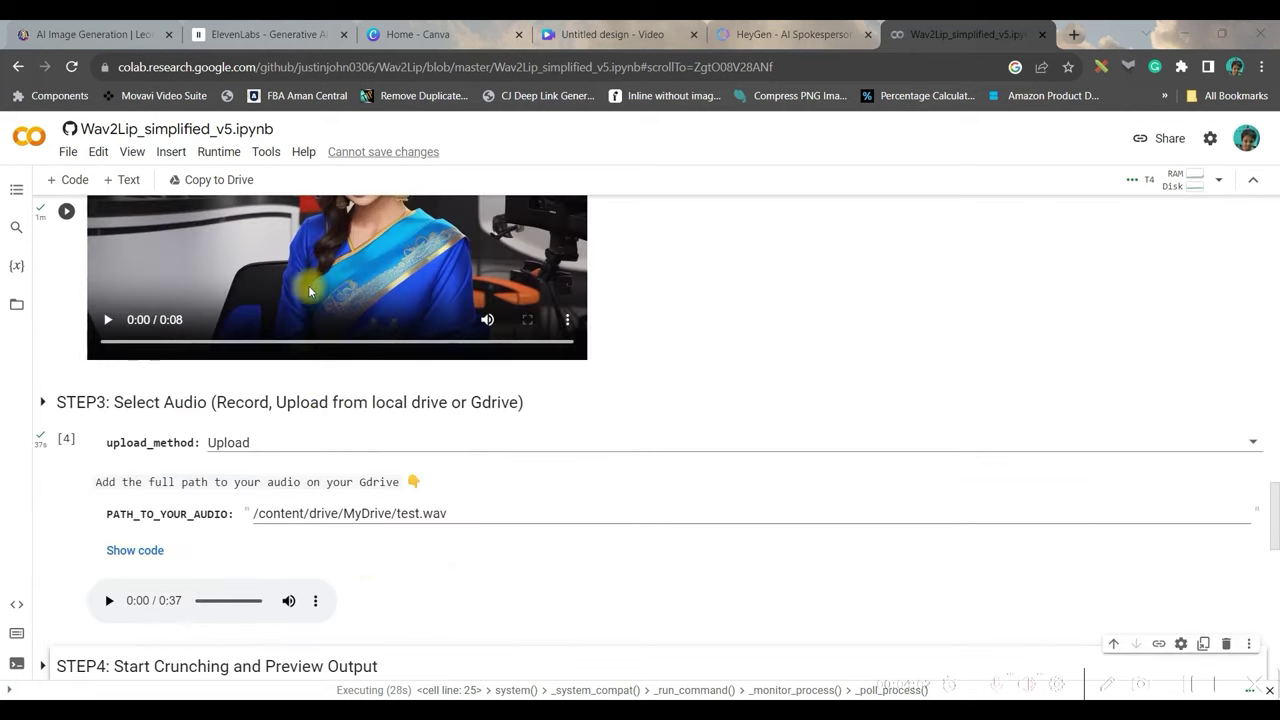
{"action": "scroll", "coordinate": [243, 470], "scroll_direction": "up", "scroll_amount": 2}
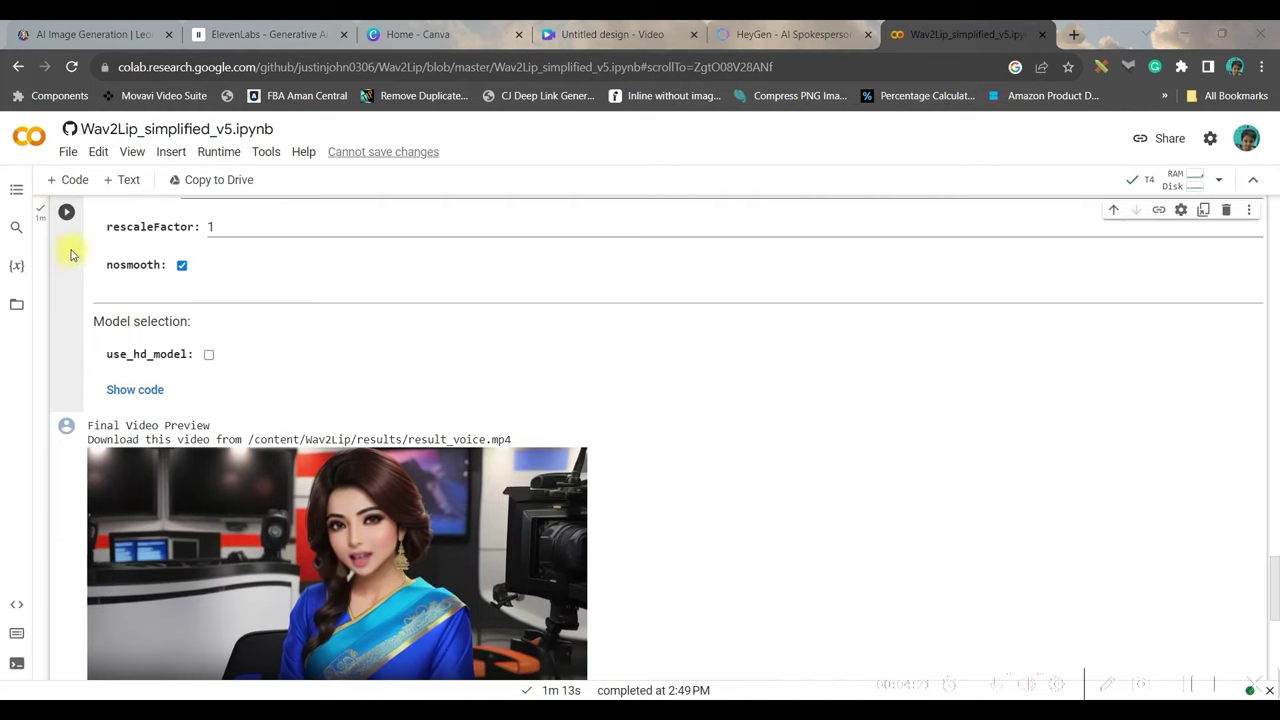
Step: Download the 0:37 result video from the Final Video Preview player's menu
{"action": "scroll", "coordinate": [60, 250], "scroll_direction": "up", "scroll_amount": 3}
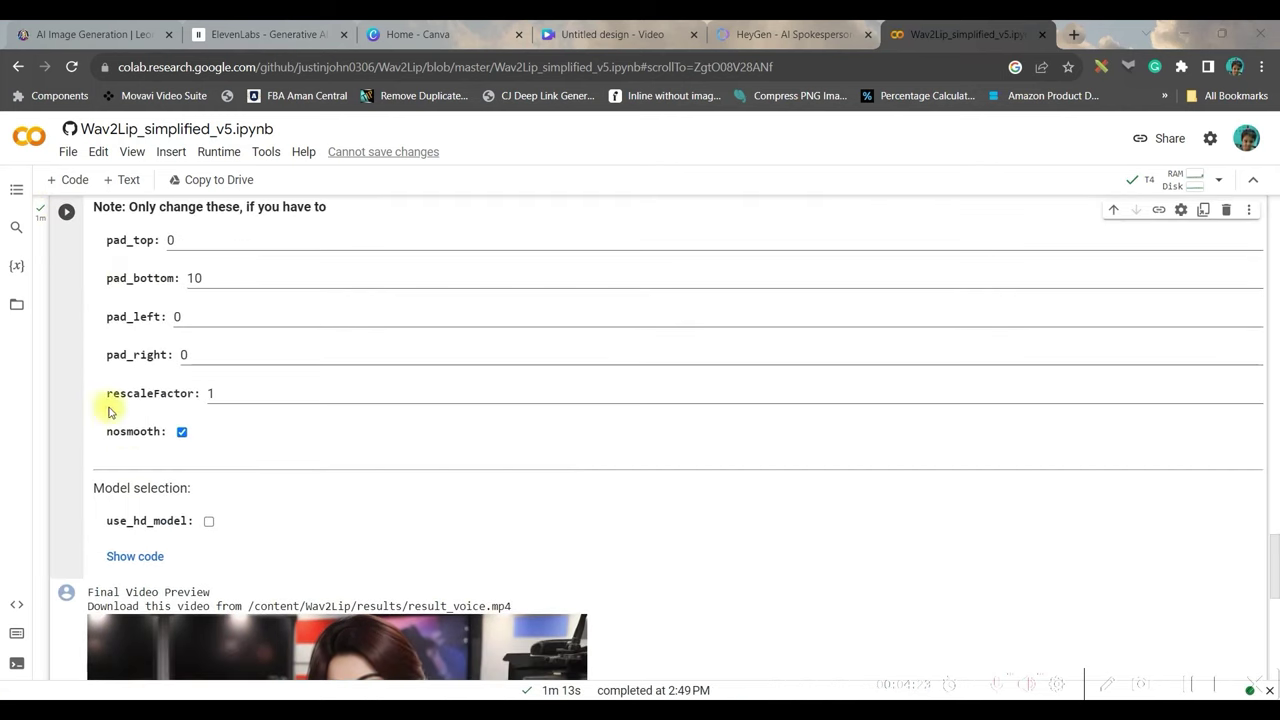
{"action": "scroll", "coordinate": [63, 212], "scroll_direction": "up", "scroll_amount": 2}
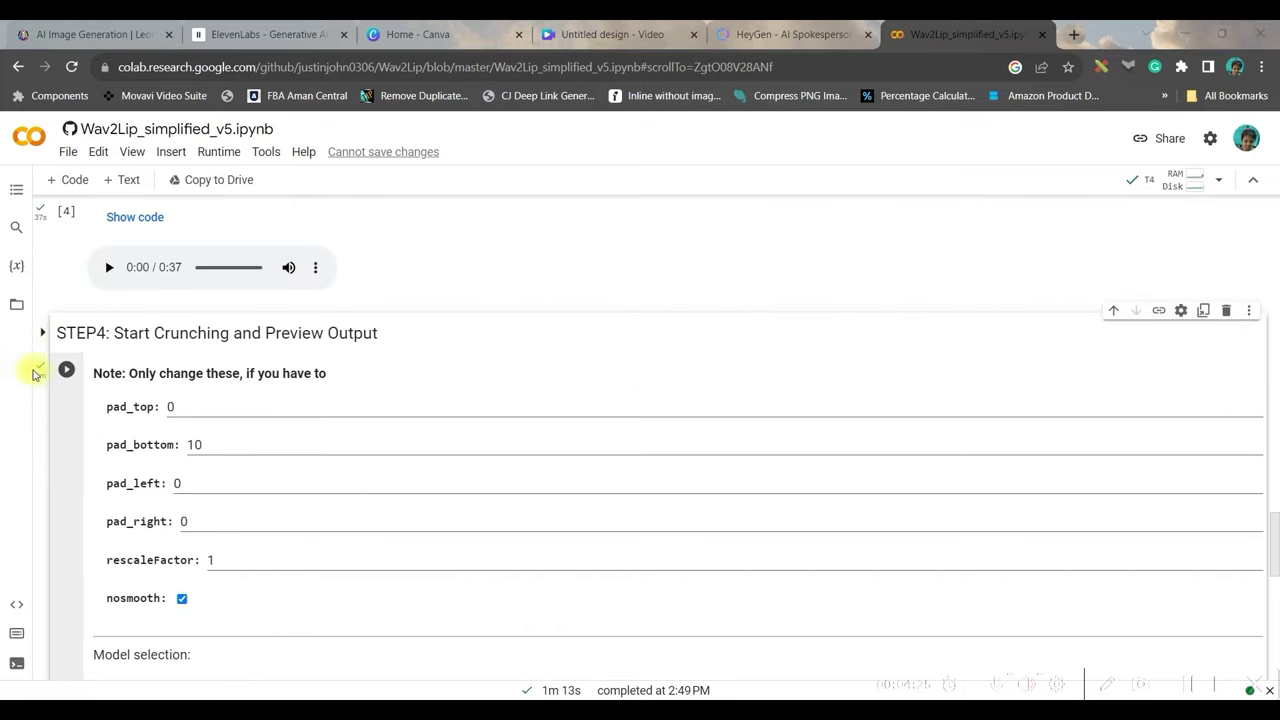
{"action": "scroll", "coordinate": [289, 449], "scroll_direction": "down", "scroll_amount": 5}
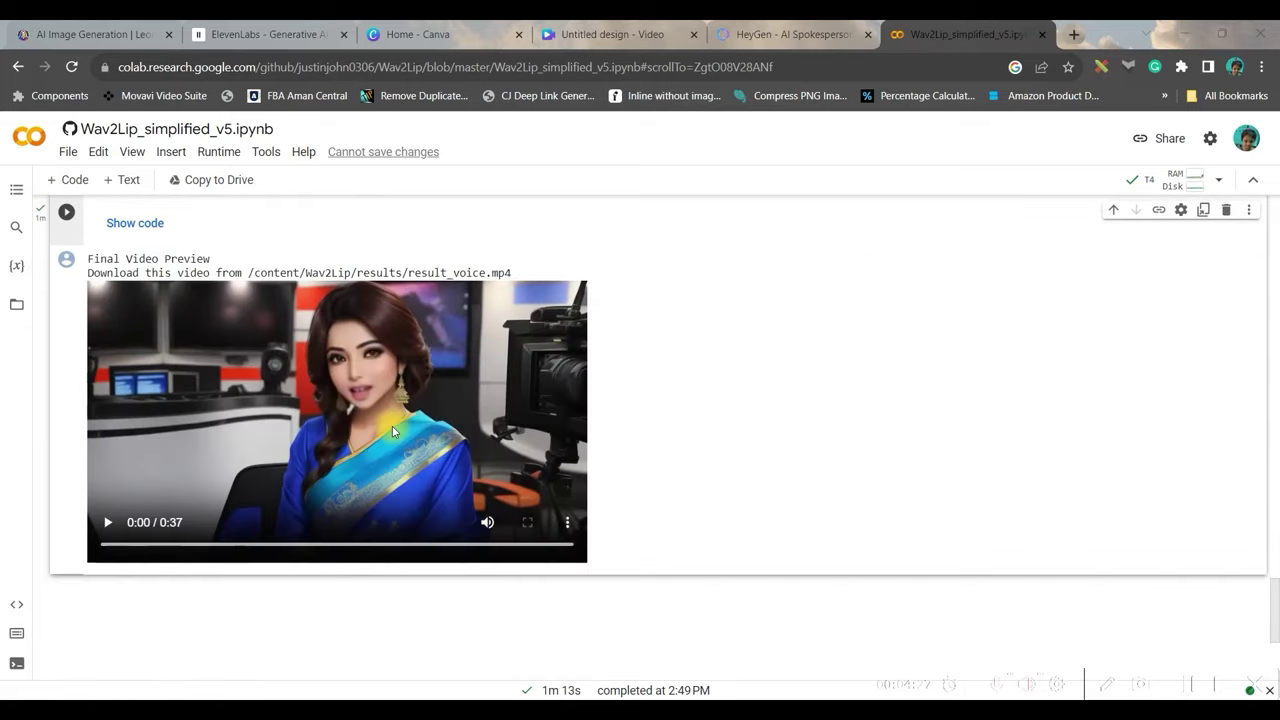
{"action": "left_click", "coordinate": [566, 523]}
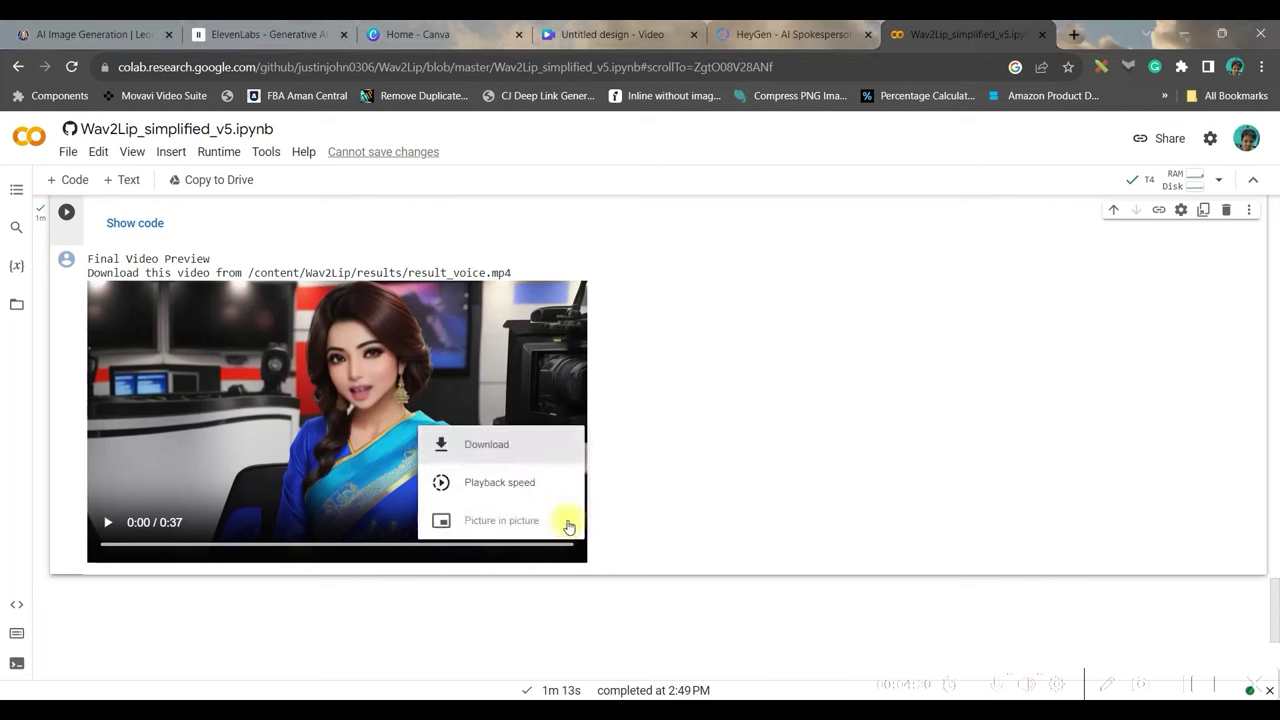
{"action": "left_click", "coordinate": [489, 444]}
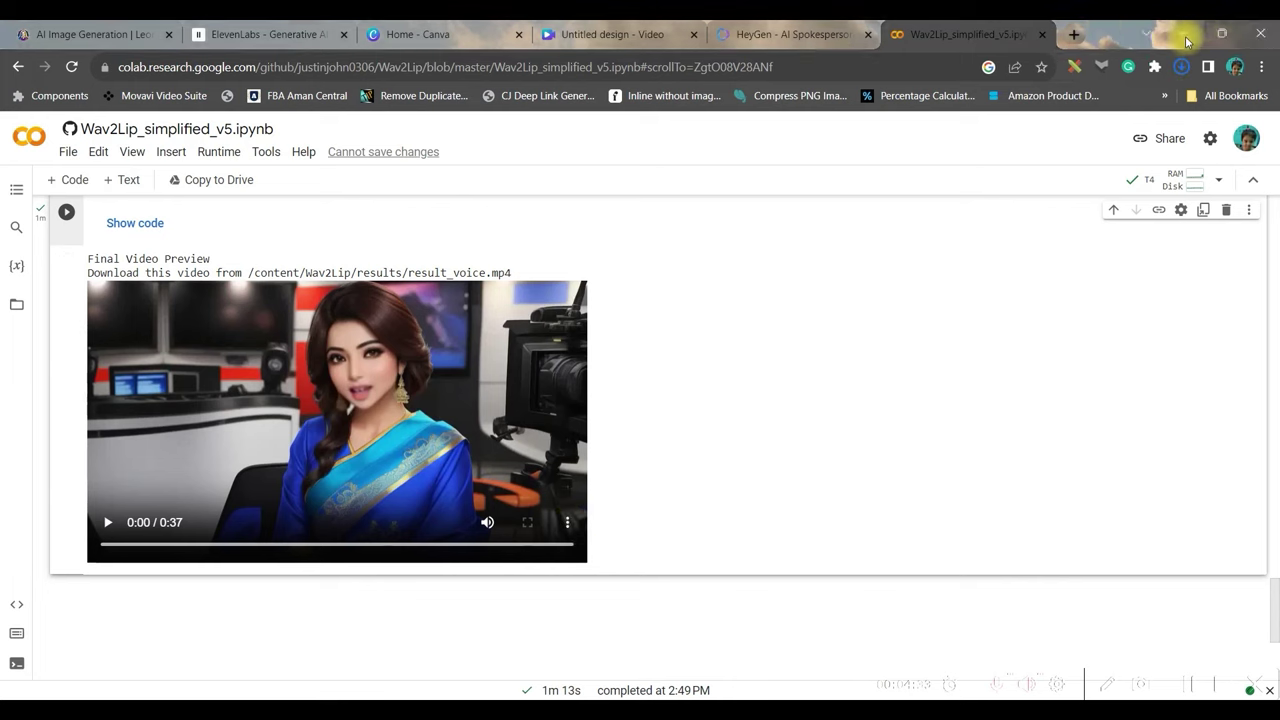